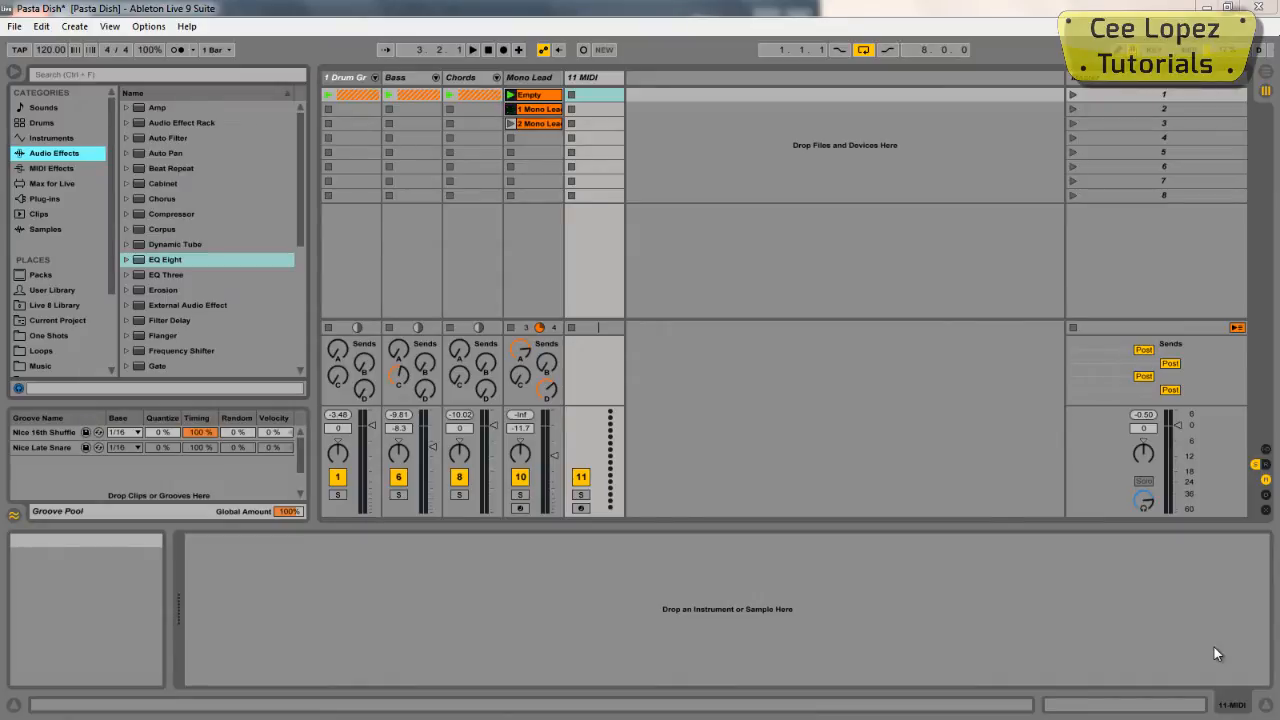
Play scene 1 to hear the existing tracks together, and stop playback
left_click(1072, 95)
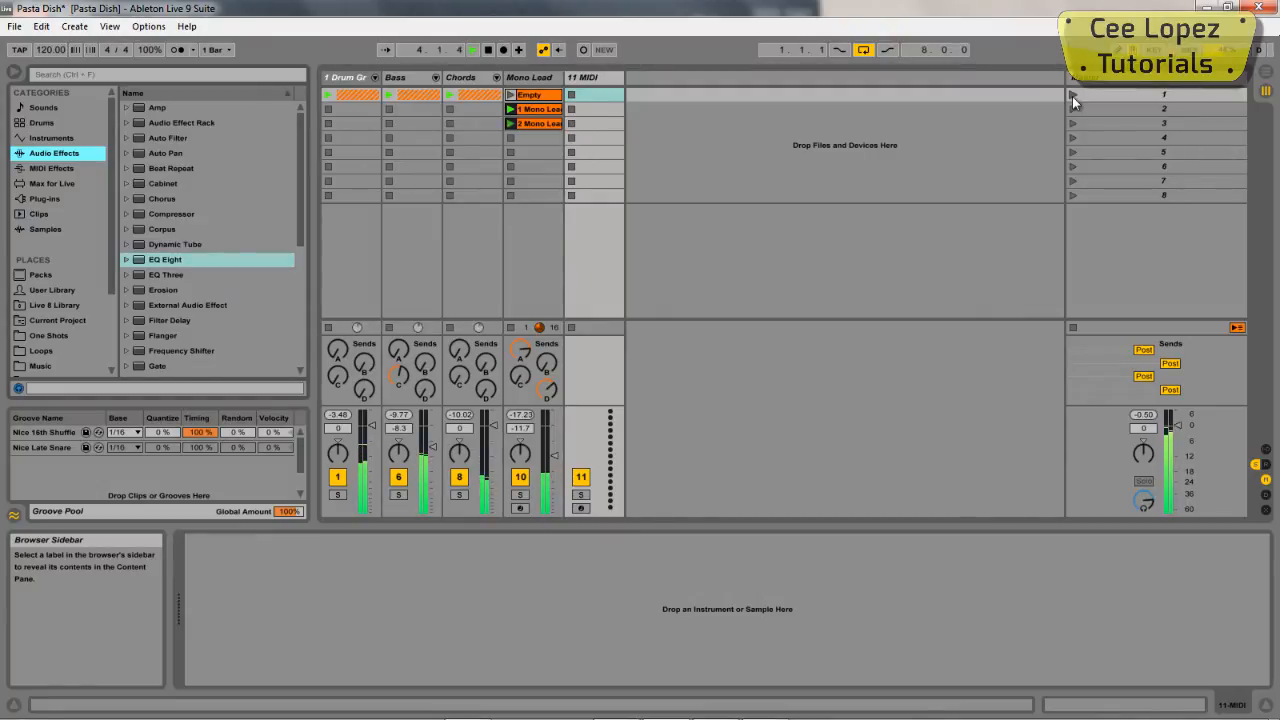
key("space")
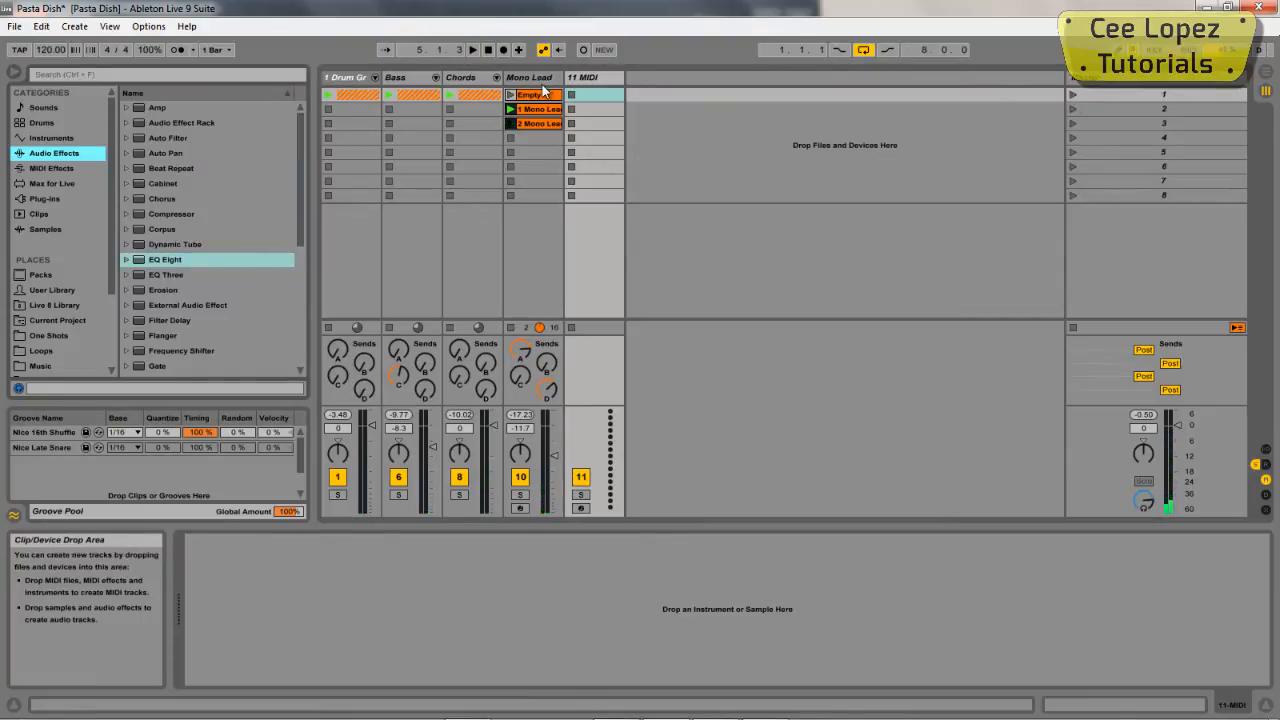
Load the Subby Saw.adg instrument rack from the User Library's Bass Station II folder onto the empty MIDI track 11
left_click(56, 291)
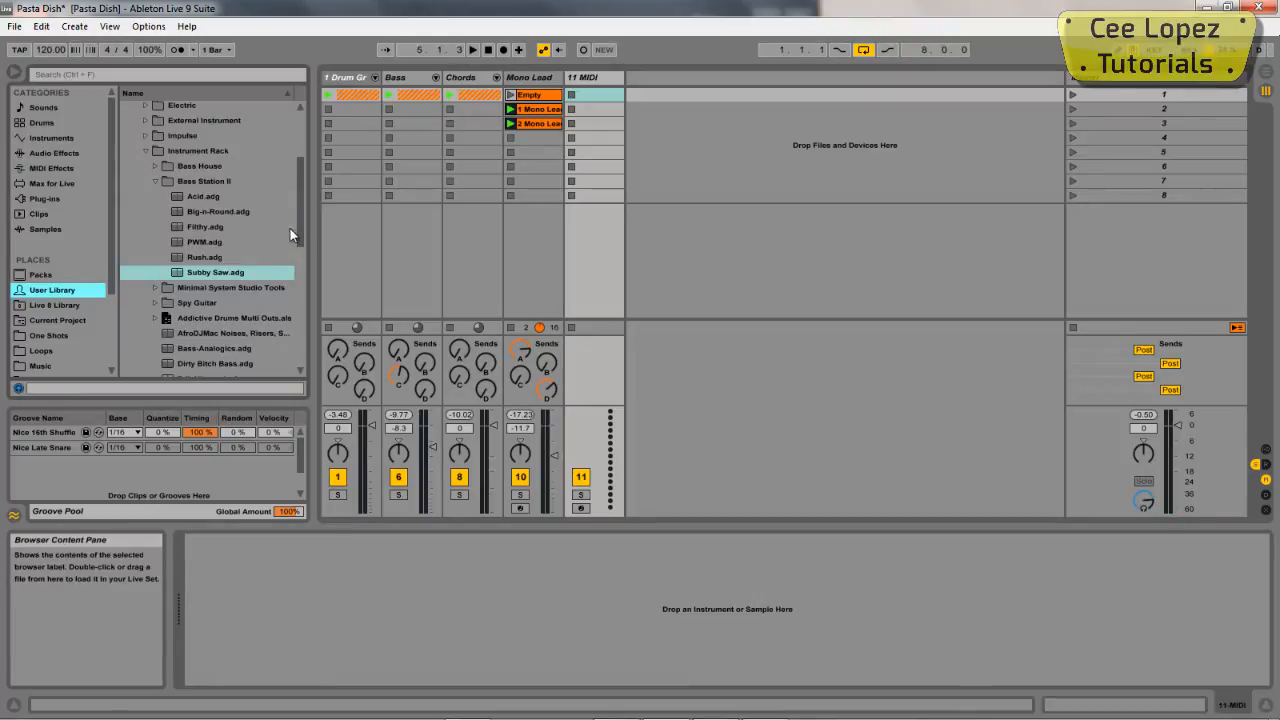
left_click_drag(298, 219, 298, 206)
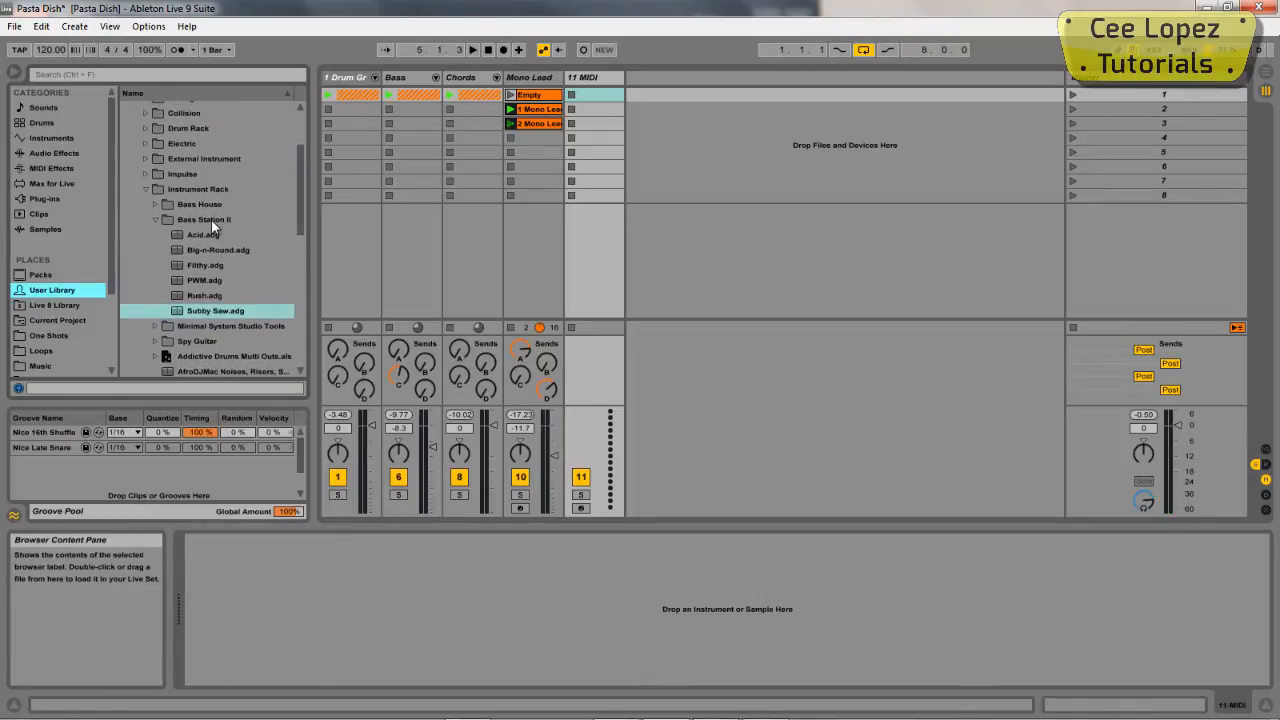
left_click(216, 312)
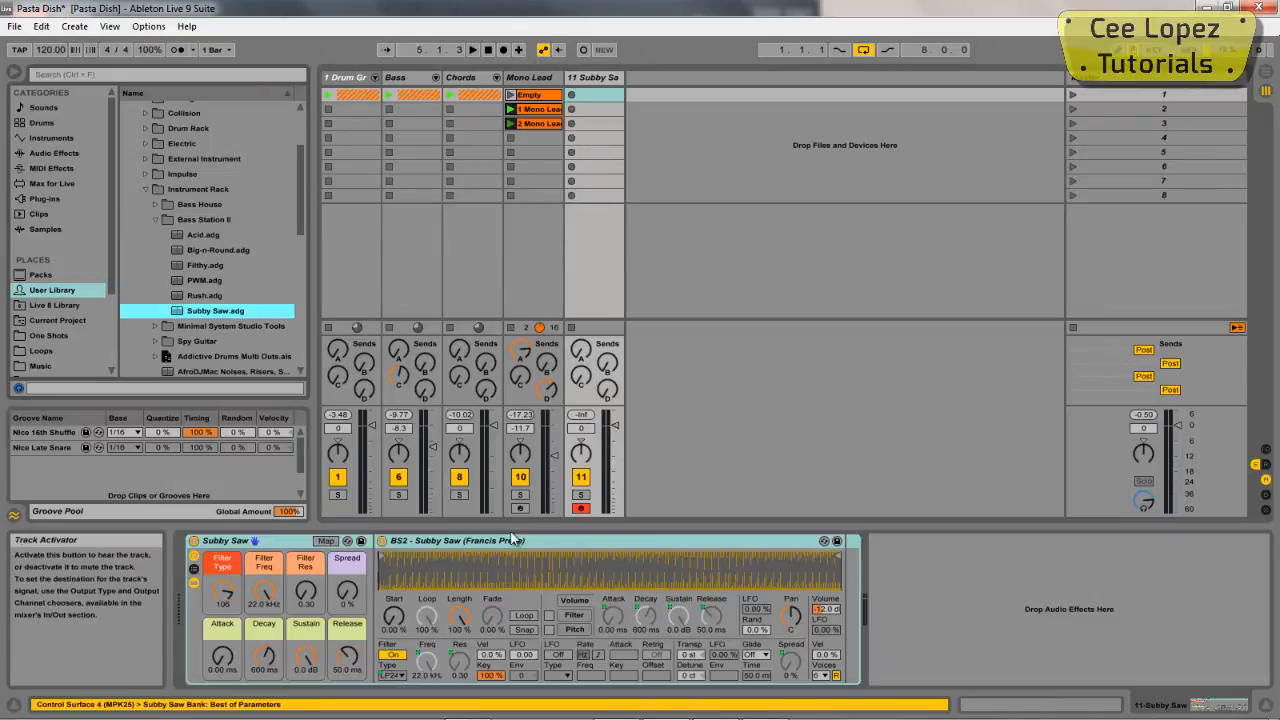
left_click(568, 543)
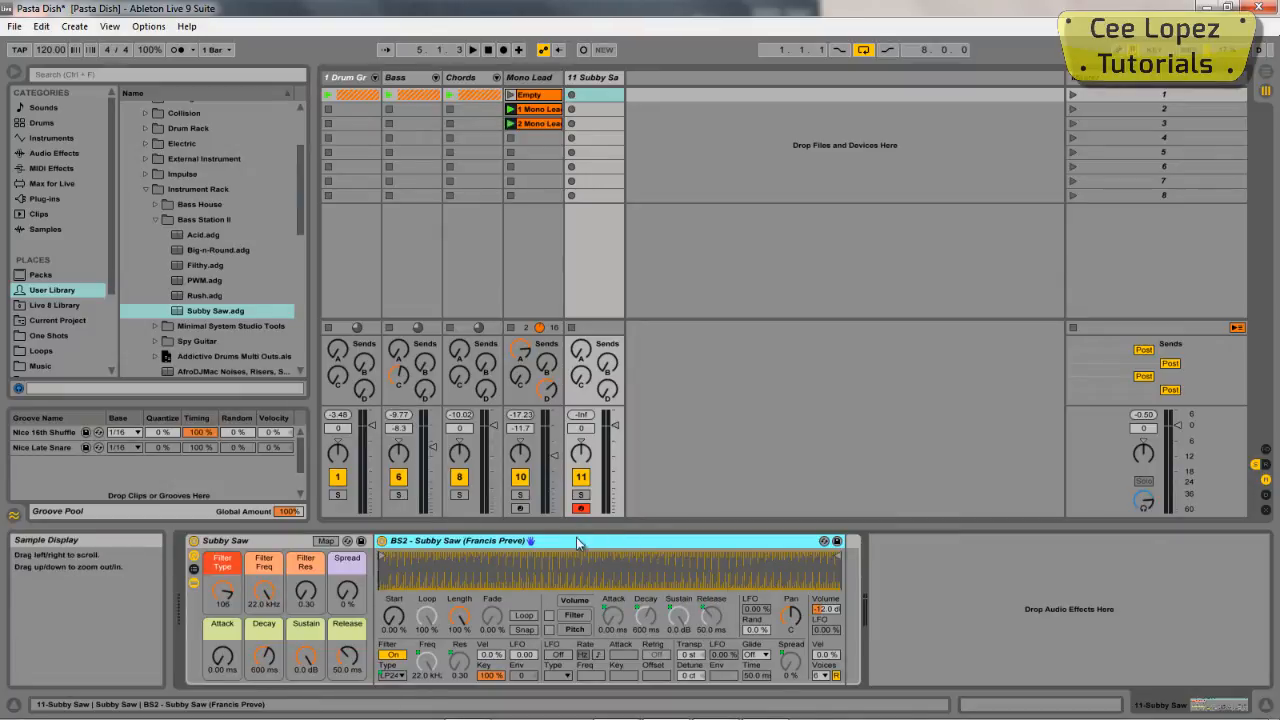
left_click(264, 542)
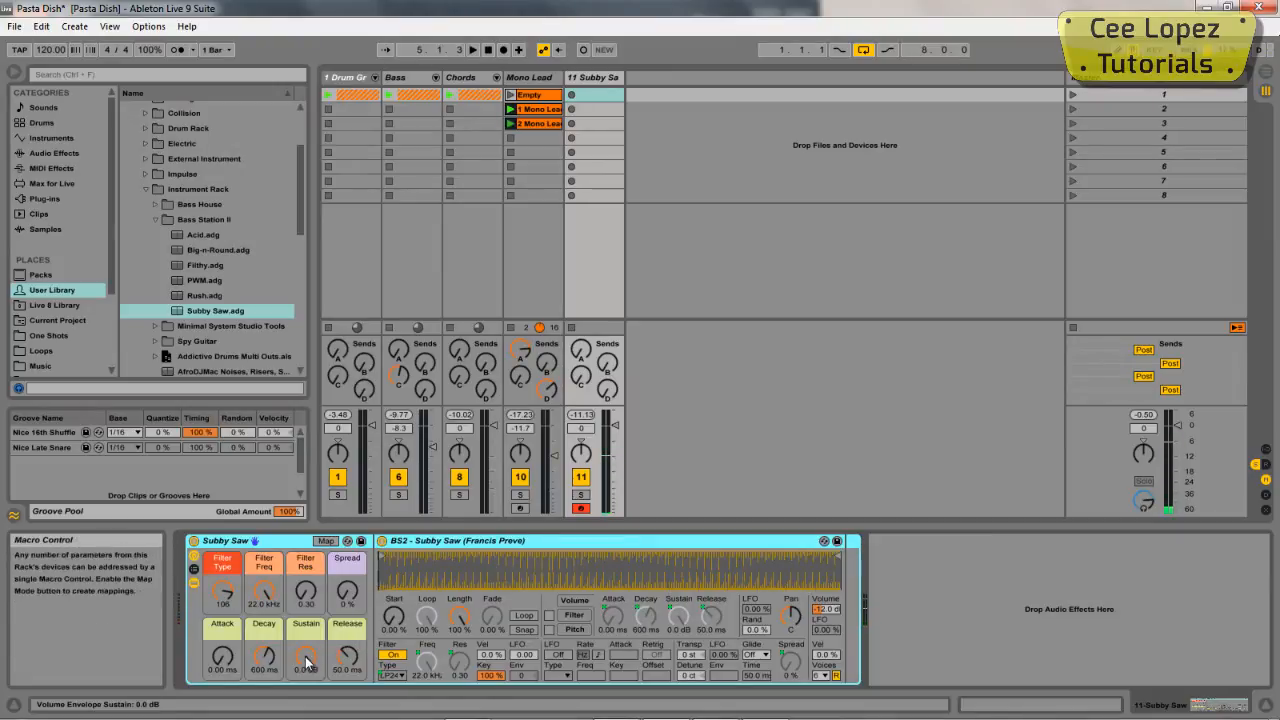
Shape the Subby Saw sound with Sustain at -9.8 dB, filter velocity amount at 100 % and Filter Freq at 175 Hz
left_click_drag(306, 660, 307, 664)
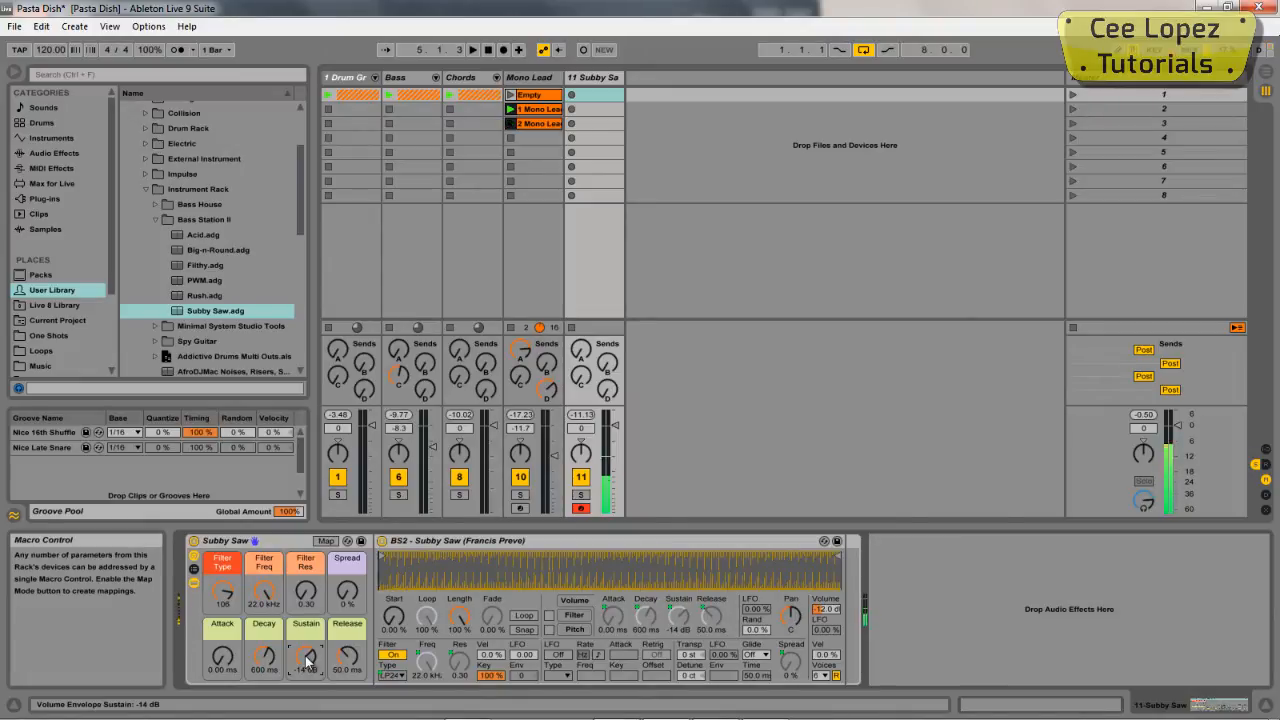
left_click_drag(307, 664, 314, 662)
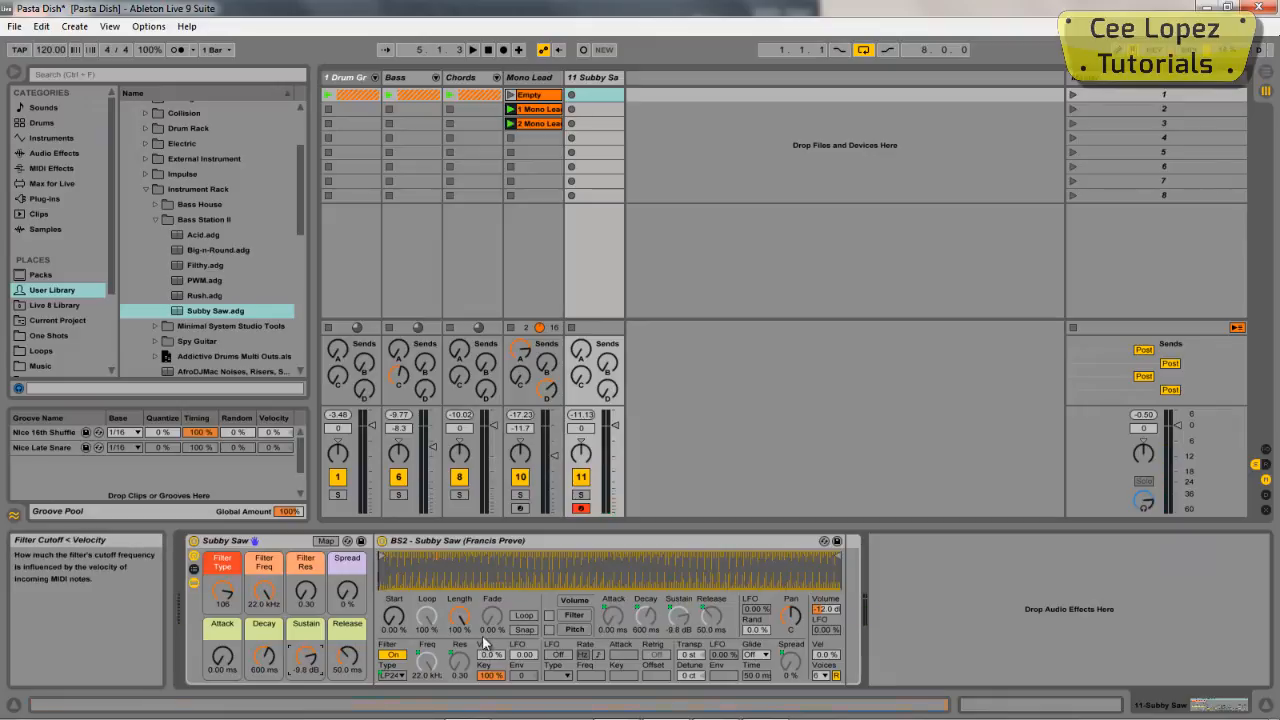
left_click_drag(489, 658, 489, 543)
mouse_move(266, 598)
left_mouse_down()
mouse_move(268, 644)
mouse_move(265, 594)
left_mouse_up()
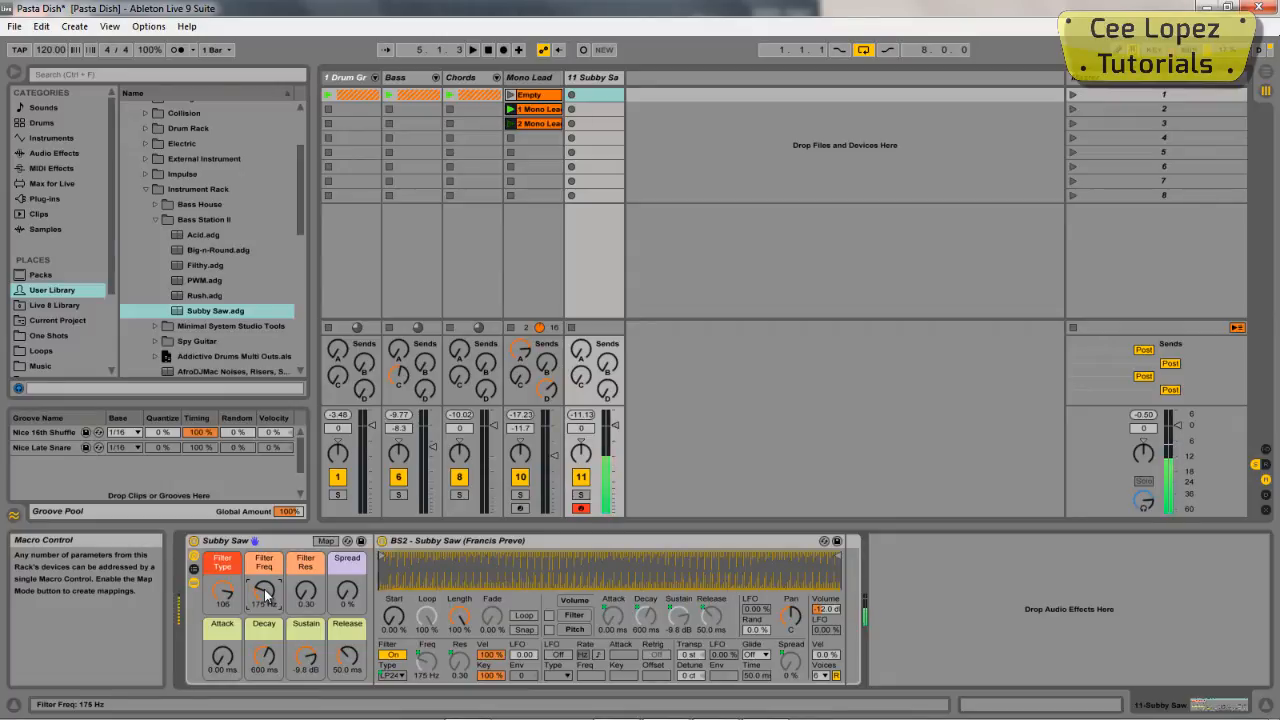
left_click_drag(265, 594, 265, 589)
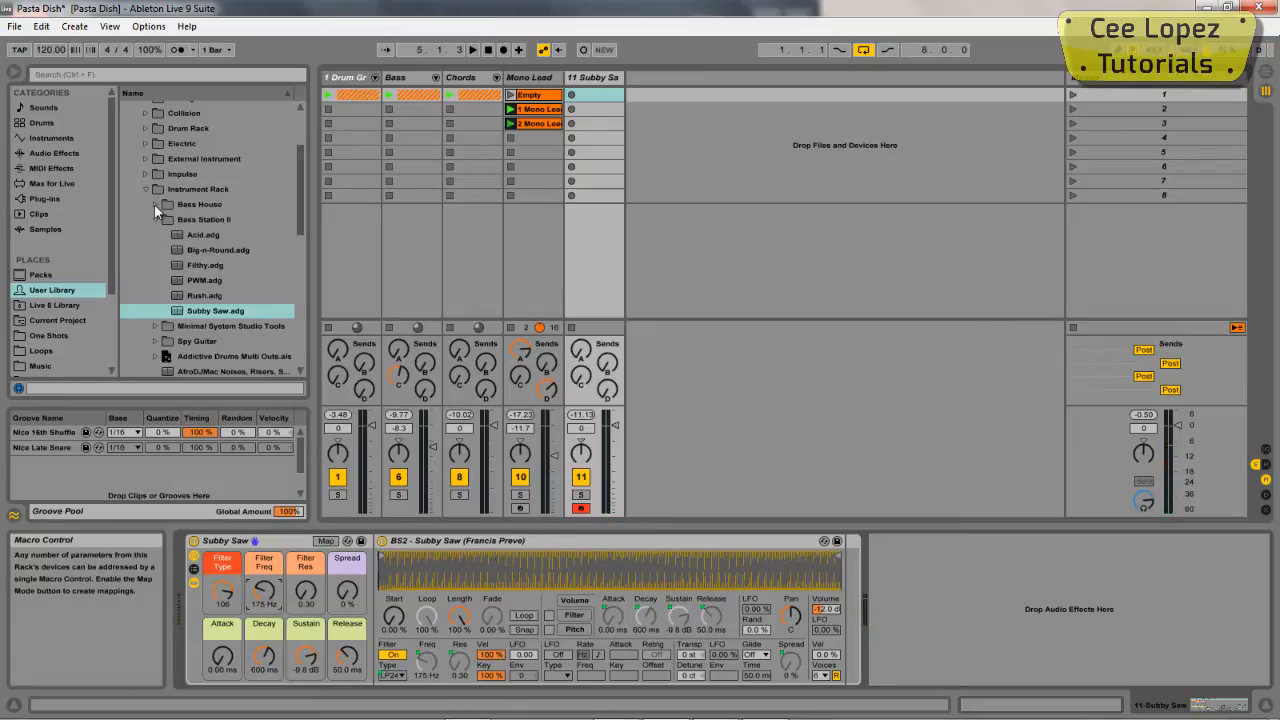
Insert the DJL CHORD SELECTOR.adg MIDI effect rack in front of the Subby Saw instrument
left_click(86, 172)
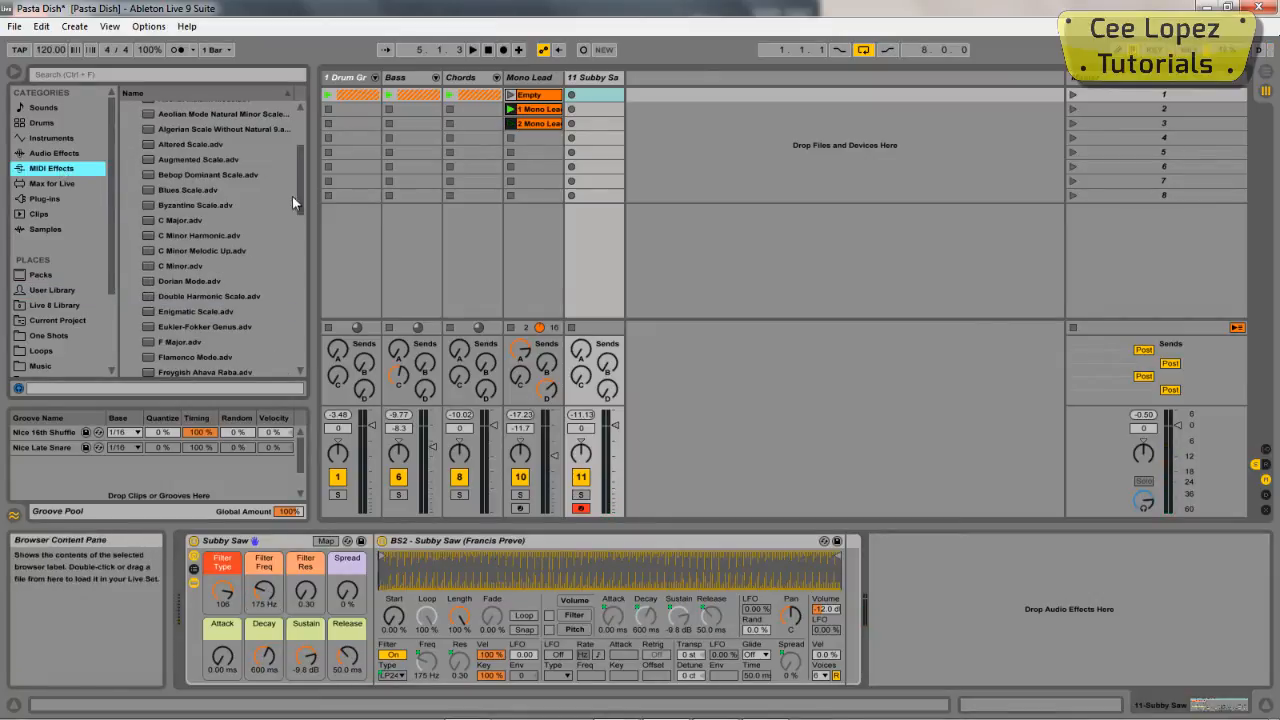
left_click_drag(296, 188, 301, 150)
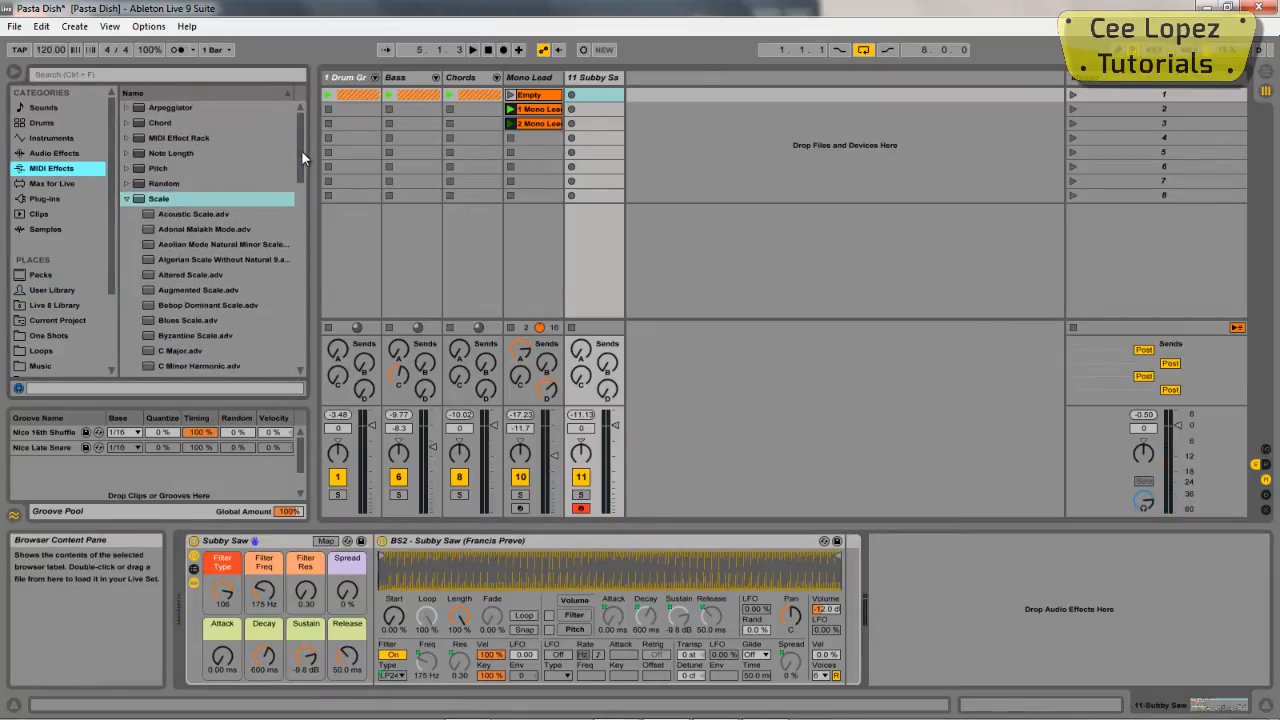
left_click(126, 138)
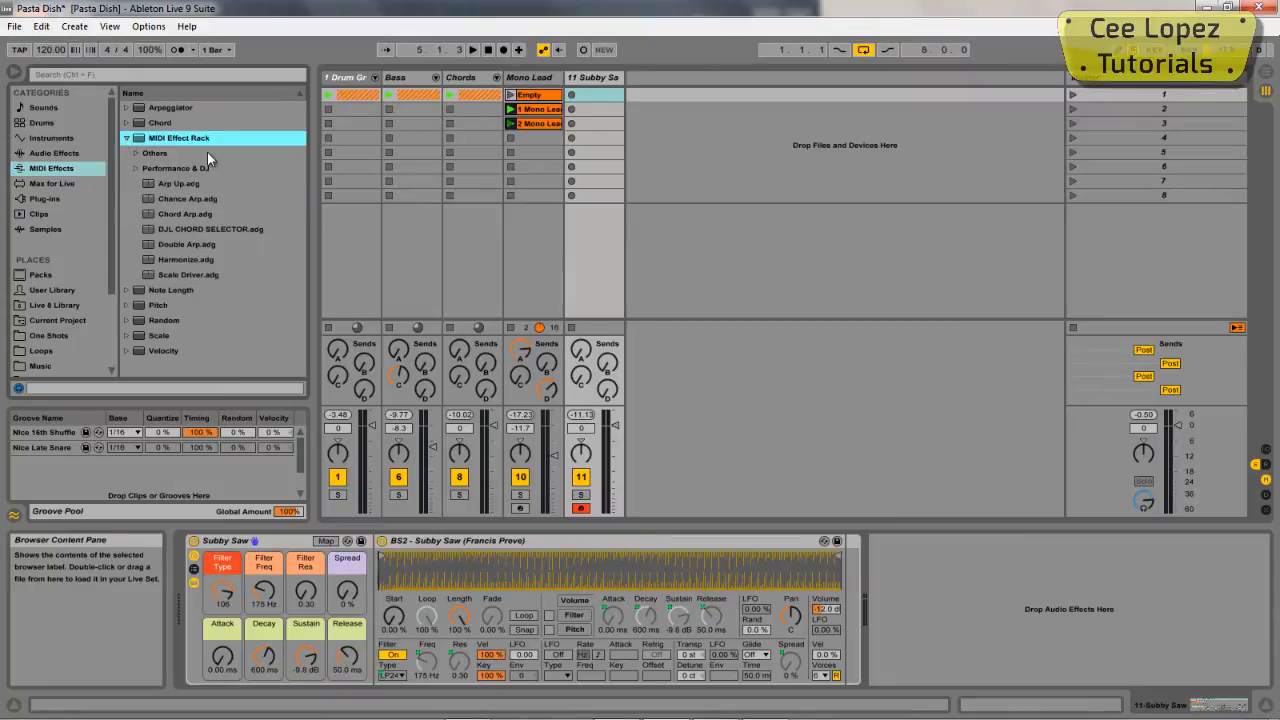
mouse_move(177, 230)
left_mouse_down()
mouse_move(259, 376)
mouse_move(190, 588)
left_mouse_up()
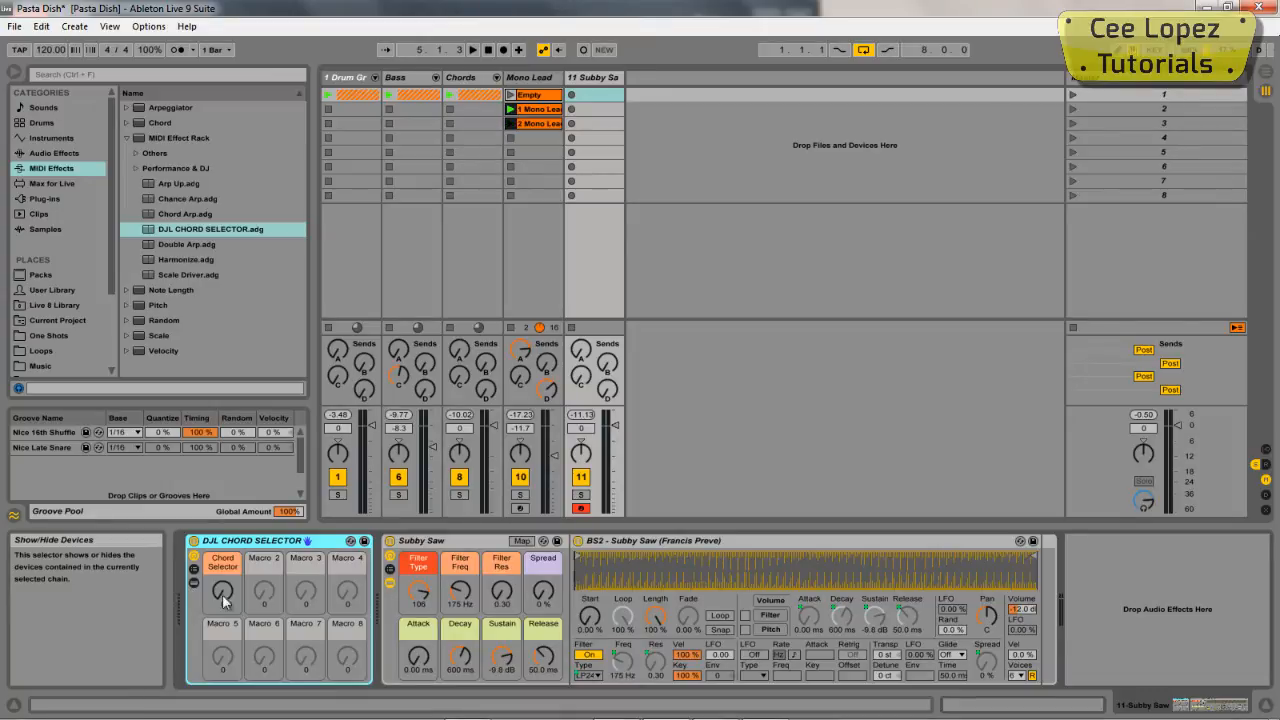
Inspect the chord selector rack's chains and devices, and collapse both views again
left_click(196, 584)
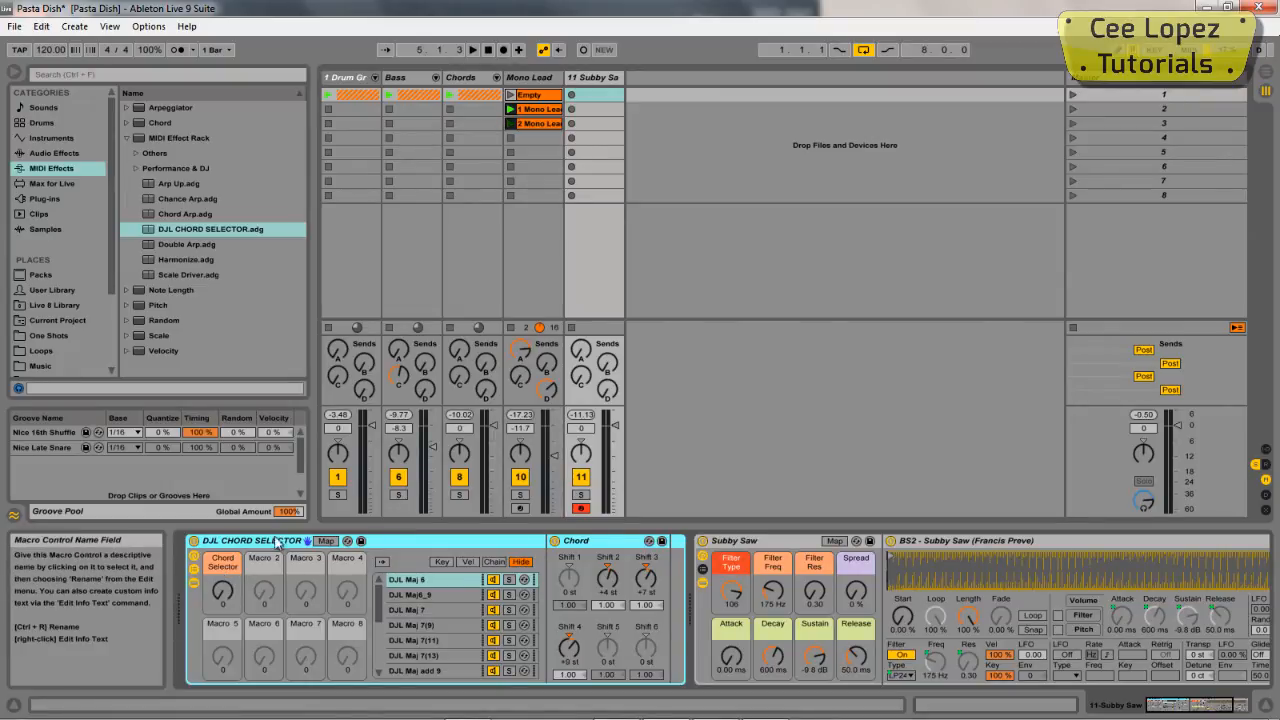
left_click(196, 582)
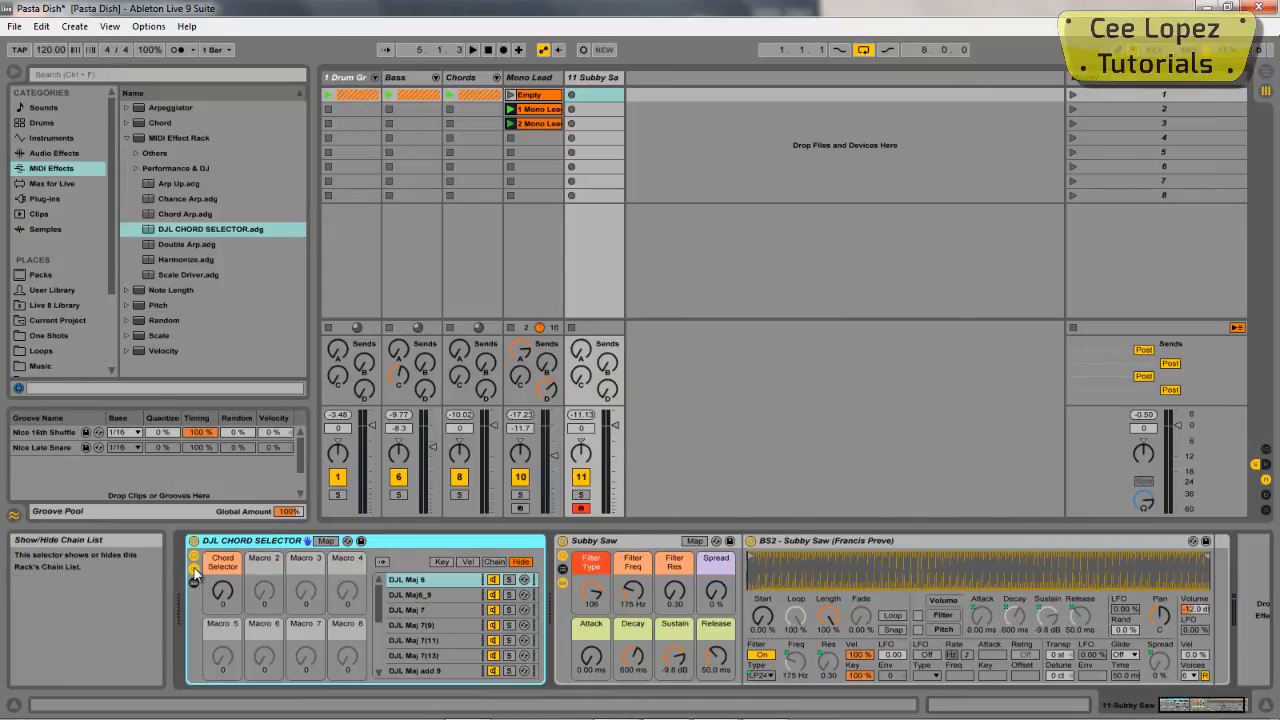
left_click(193, 566)
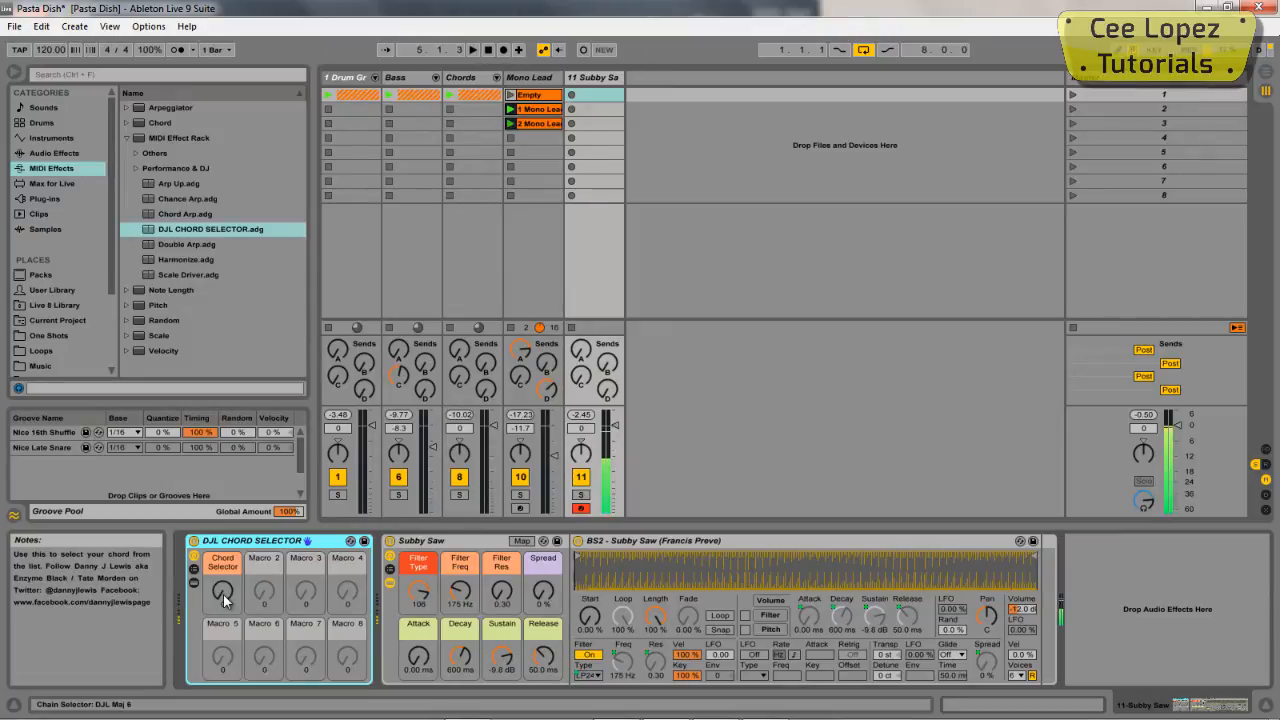
Audition several chord types with the Chord Selector macro, including DJL Maj6_9 and DJL Maj sus2, and return it to 0
left_click_drag(224, 600, 224, 596)
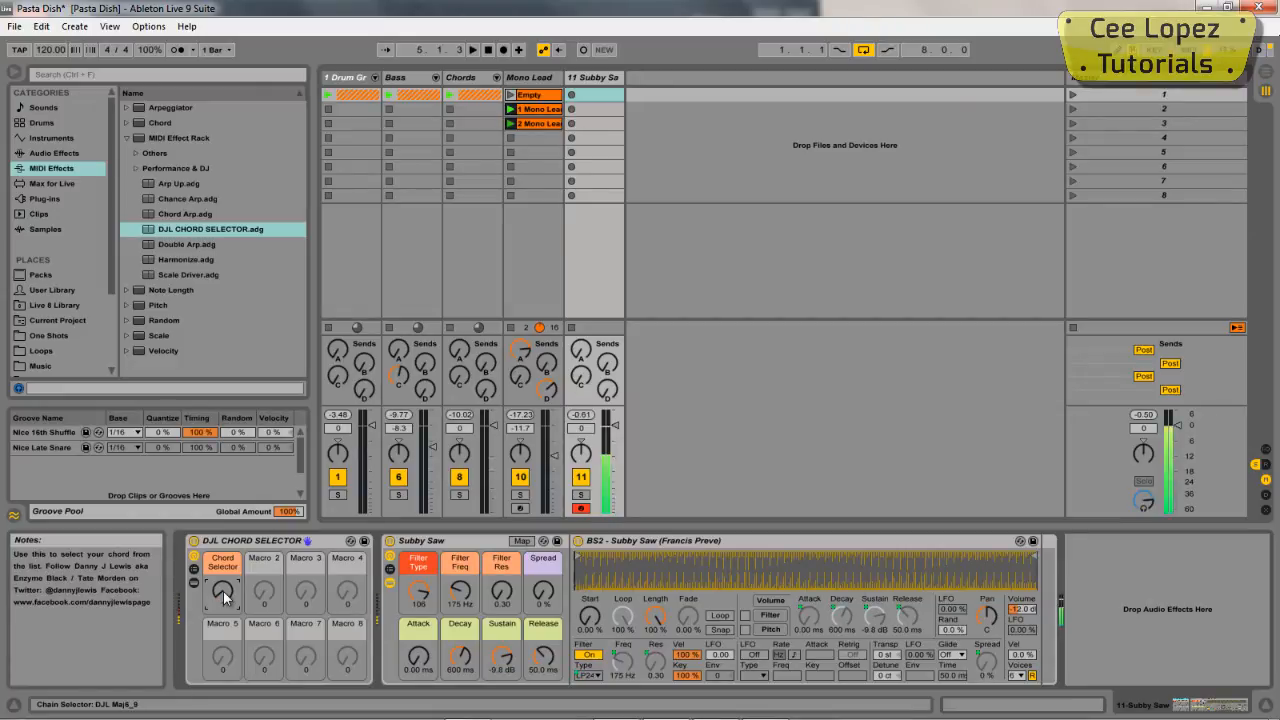
left_click_drag(224, 594, 224, 596)
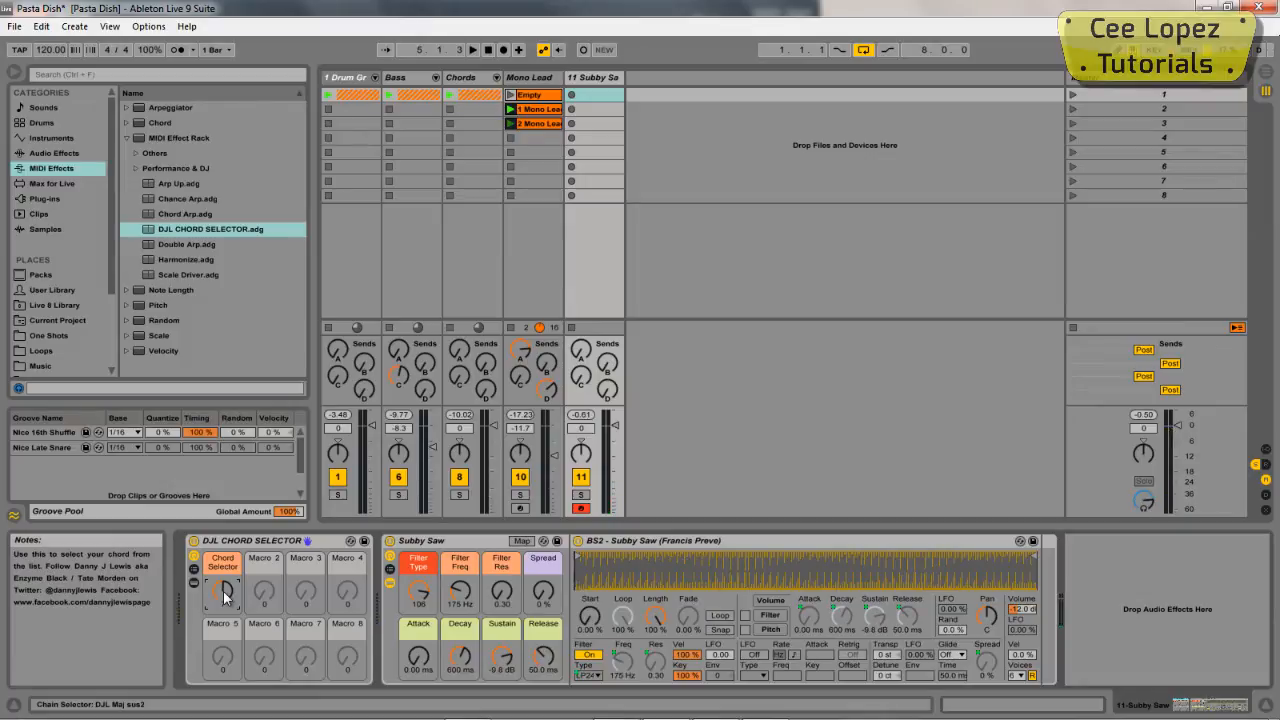
left_click_drag(224, 597, 225, 599)
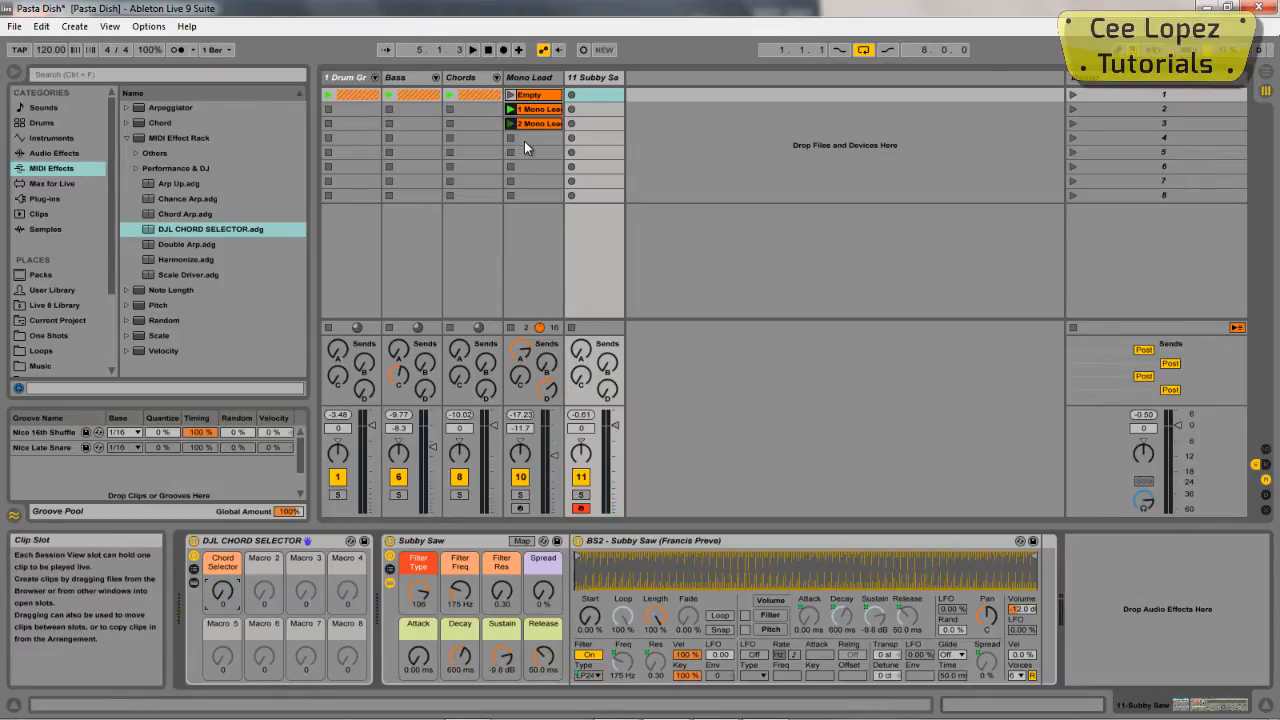
Insert the C Minor.adv scale preset between the chord selector and Subby Saw, and set its Base to A
left_click(125, 336)
left_click_drag(299, 164, 299, 178)
left_click_drag(176, 335, 381, 577)
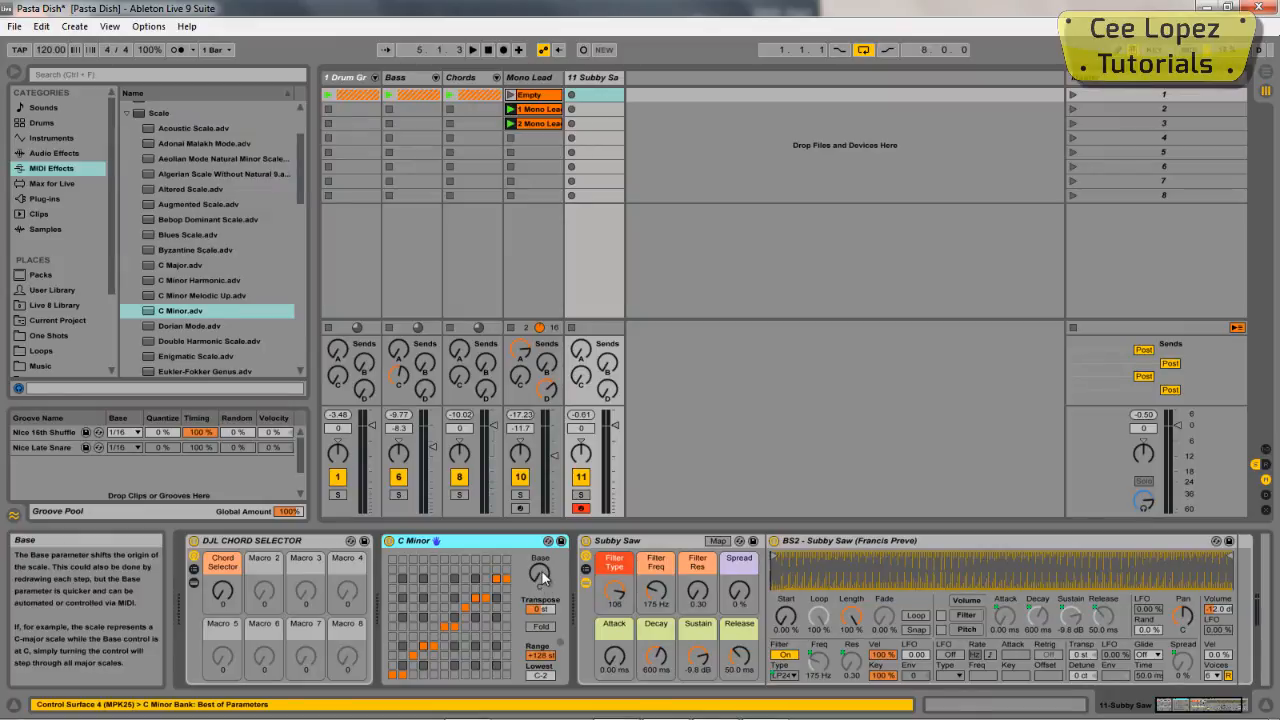
left_click_drag(540, 578, 542, 579)
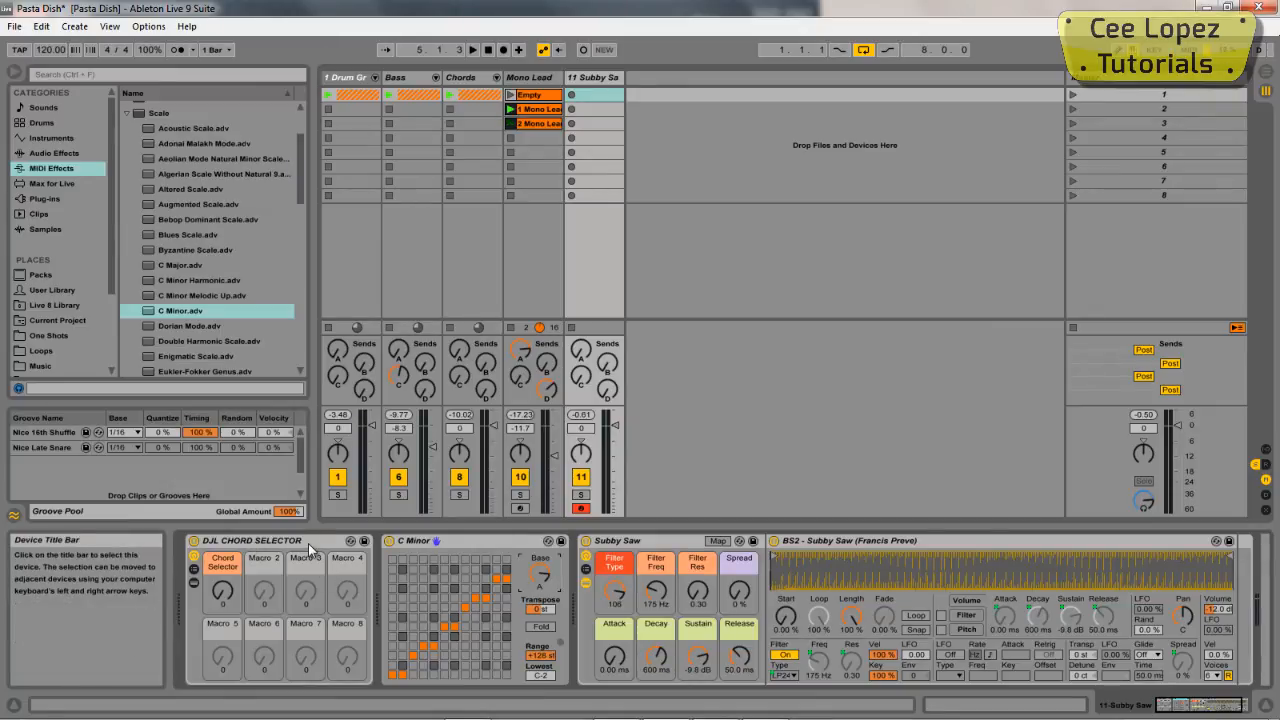
left_click(527, 543)
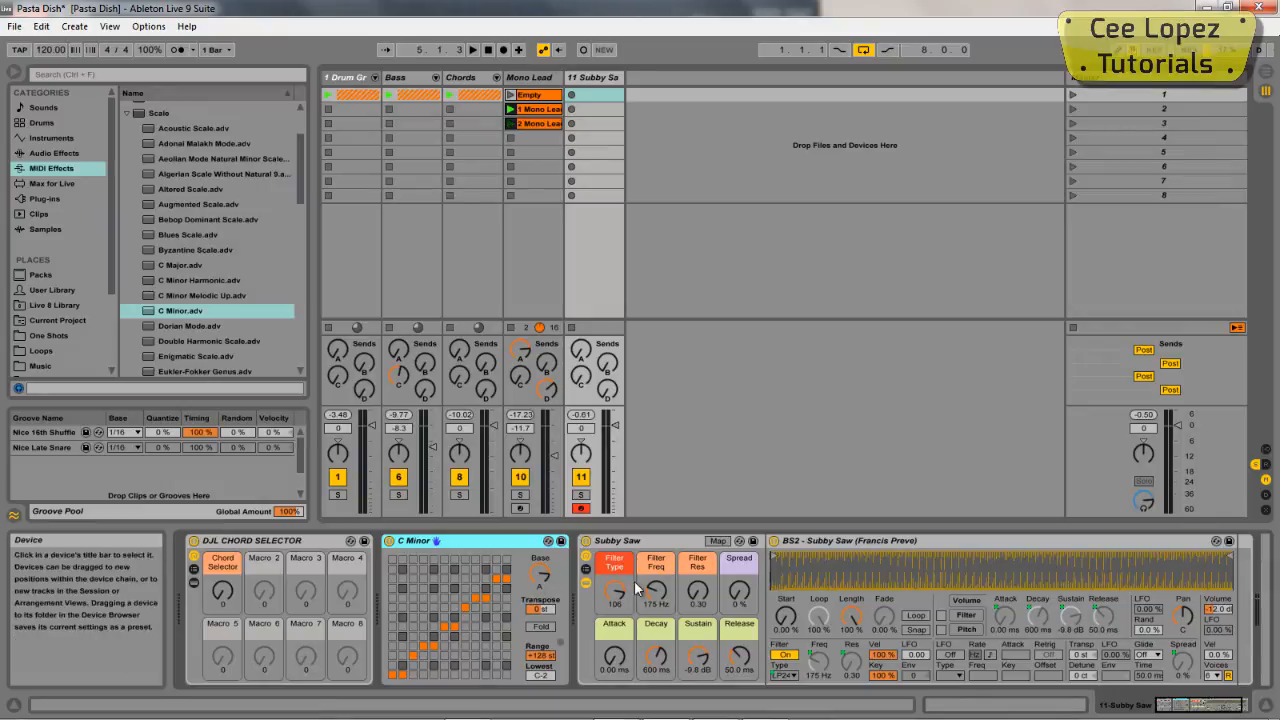
Play scene 1 while auditioning Chord Selector chords up to DJL Maj add 9, and settle the macro at 2
left_click(1072, 94)
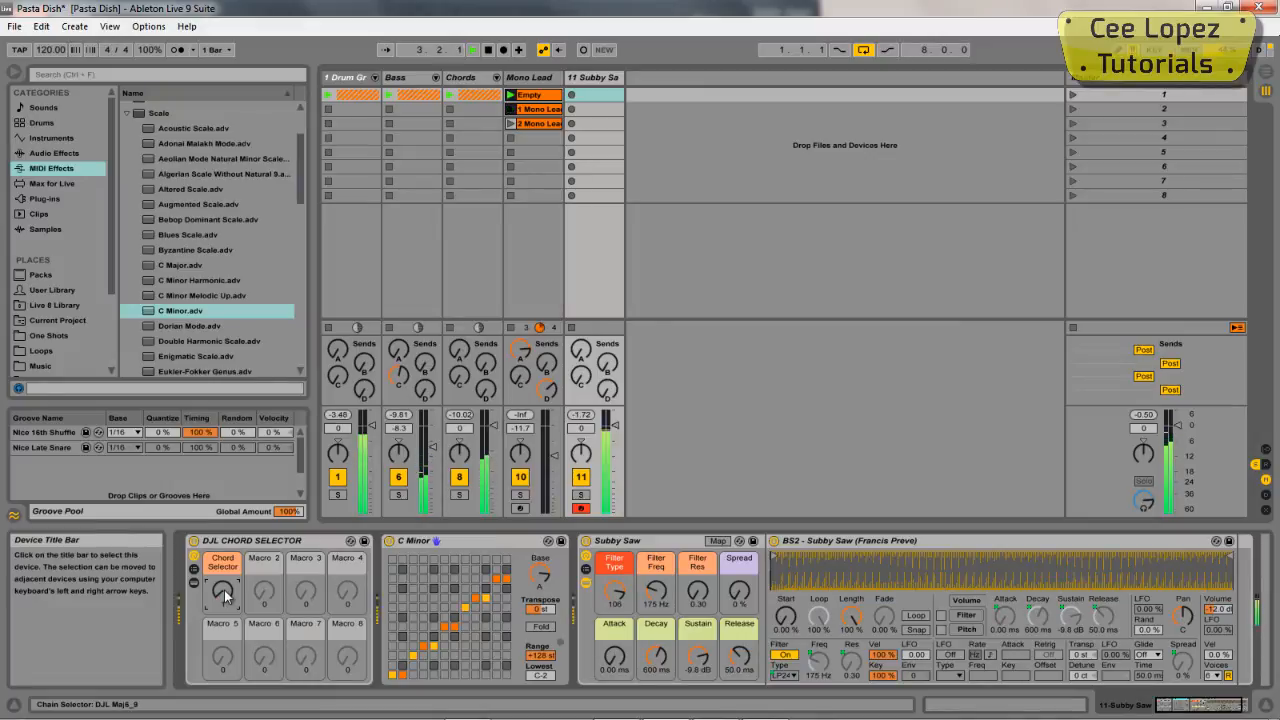
key("Up")
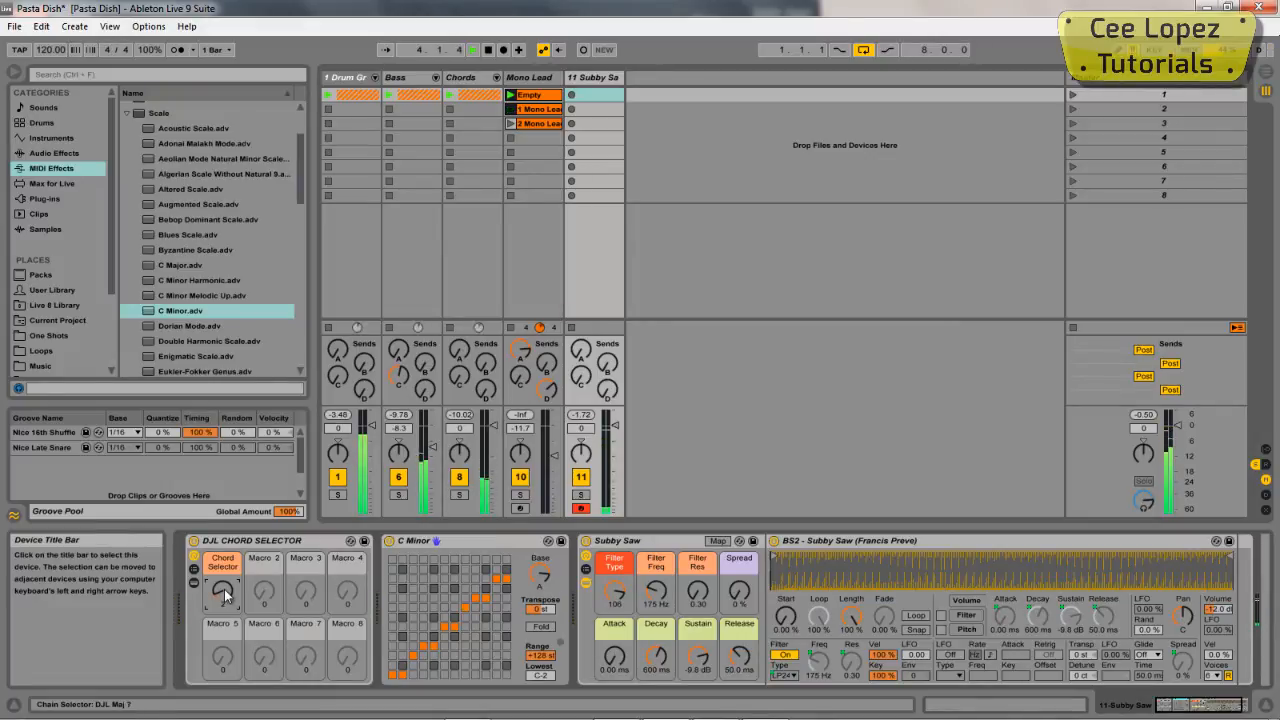
key("Up")
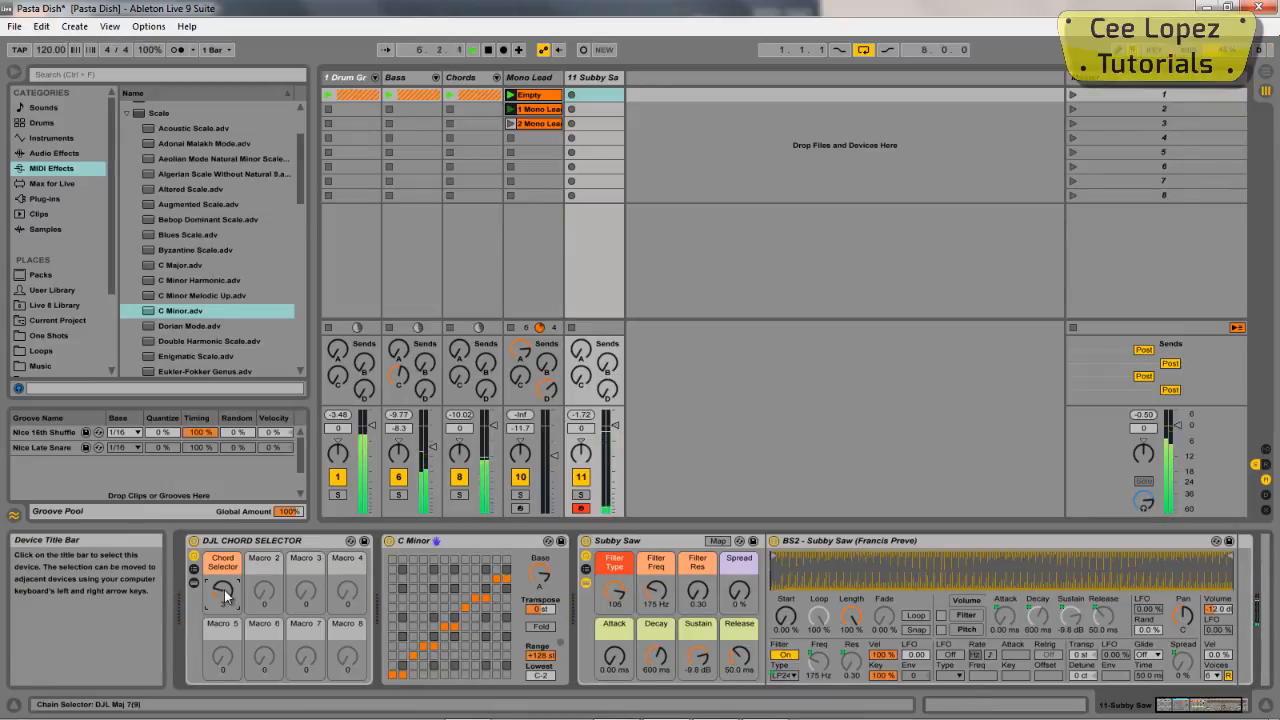
key("Up")
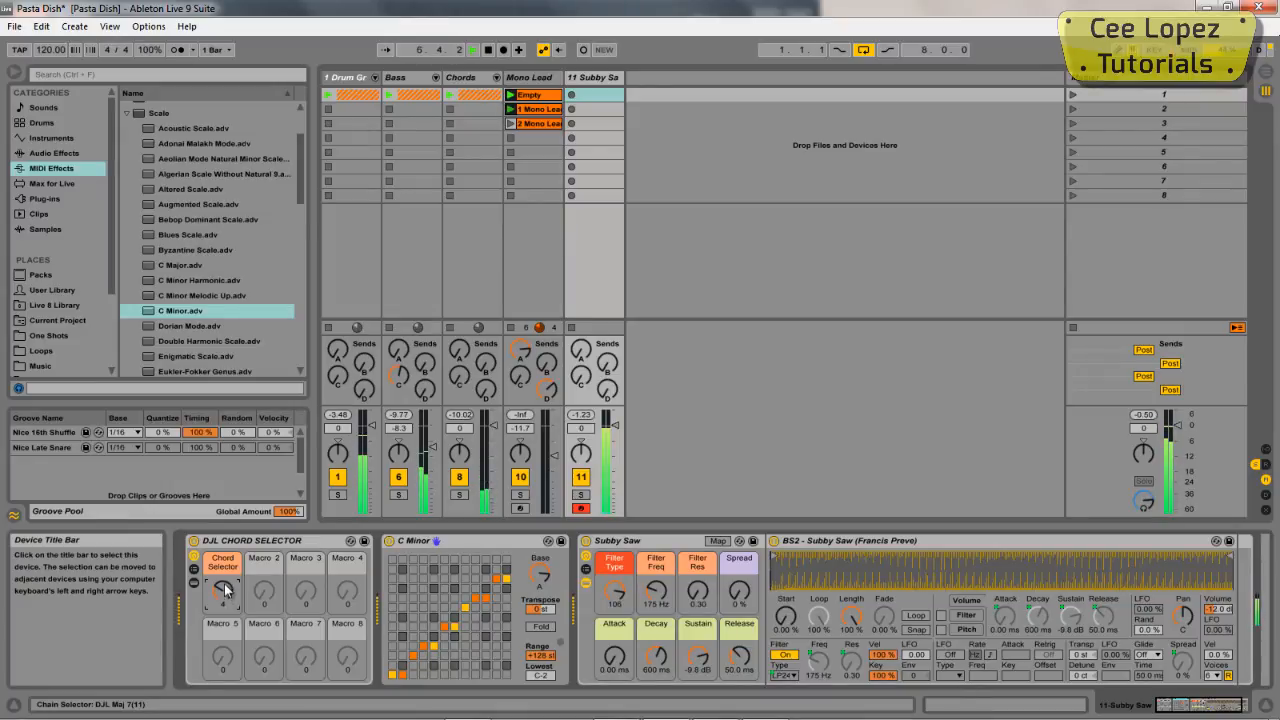
key("Up")
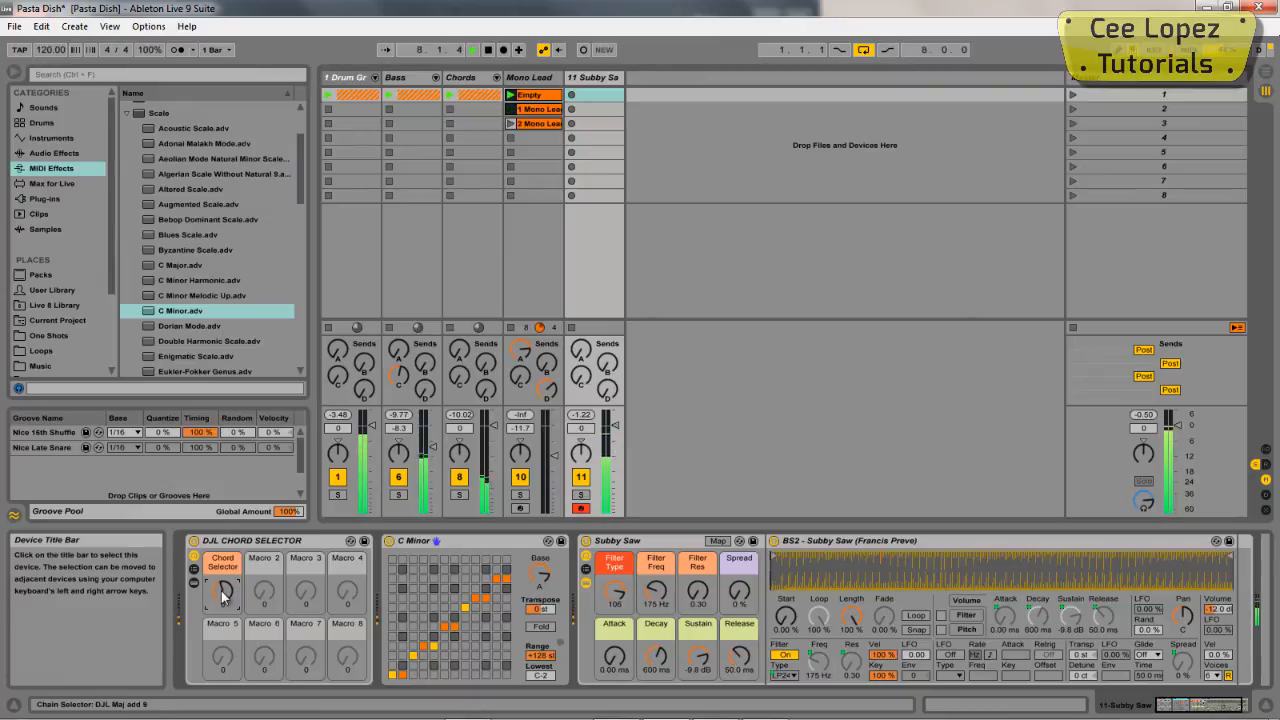
left_click_drag(221, 591, 221, 615)
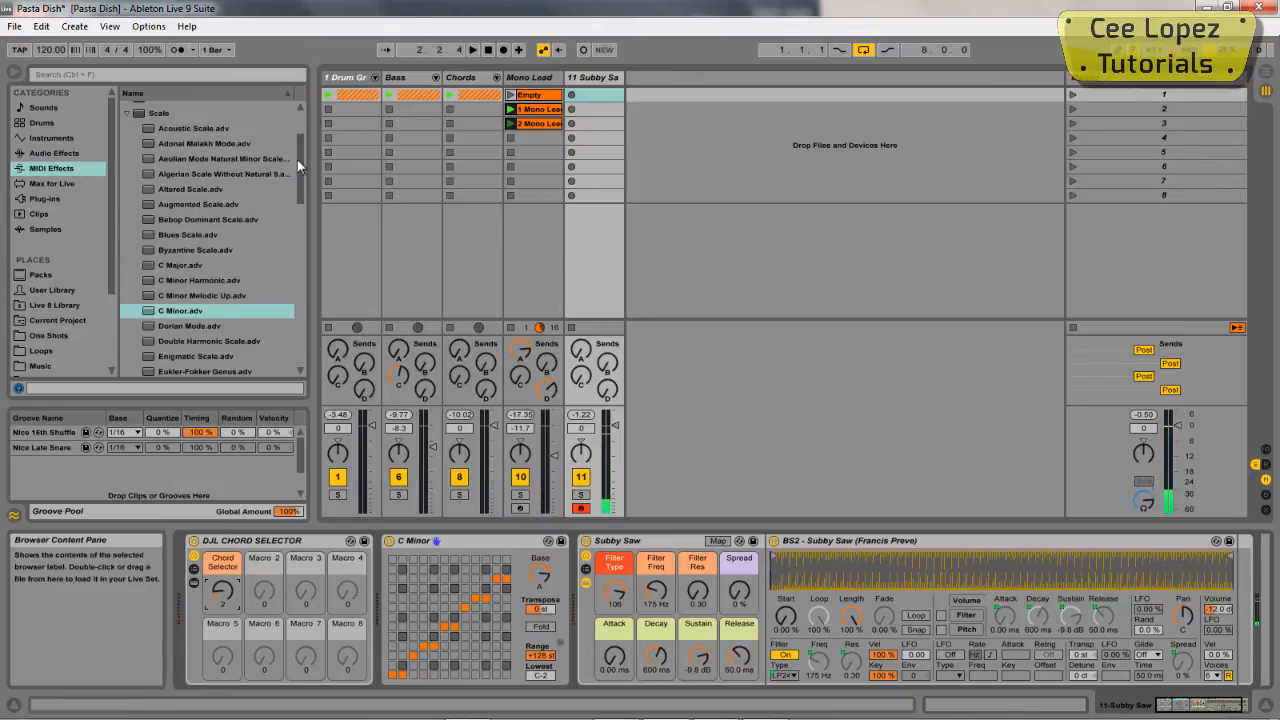
Insert an Arpeggiator MIDI effect between the C Minor scale and the Subby Saw instrument
scroll(304, 158, "up", 3)
left_click(172, 108)
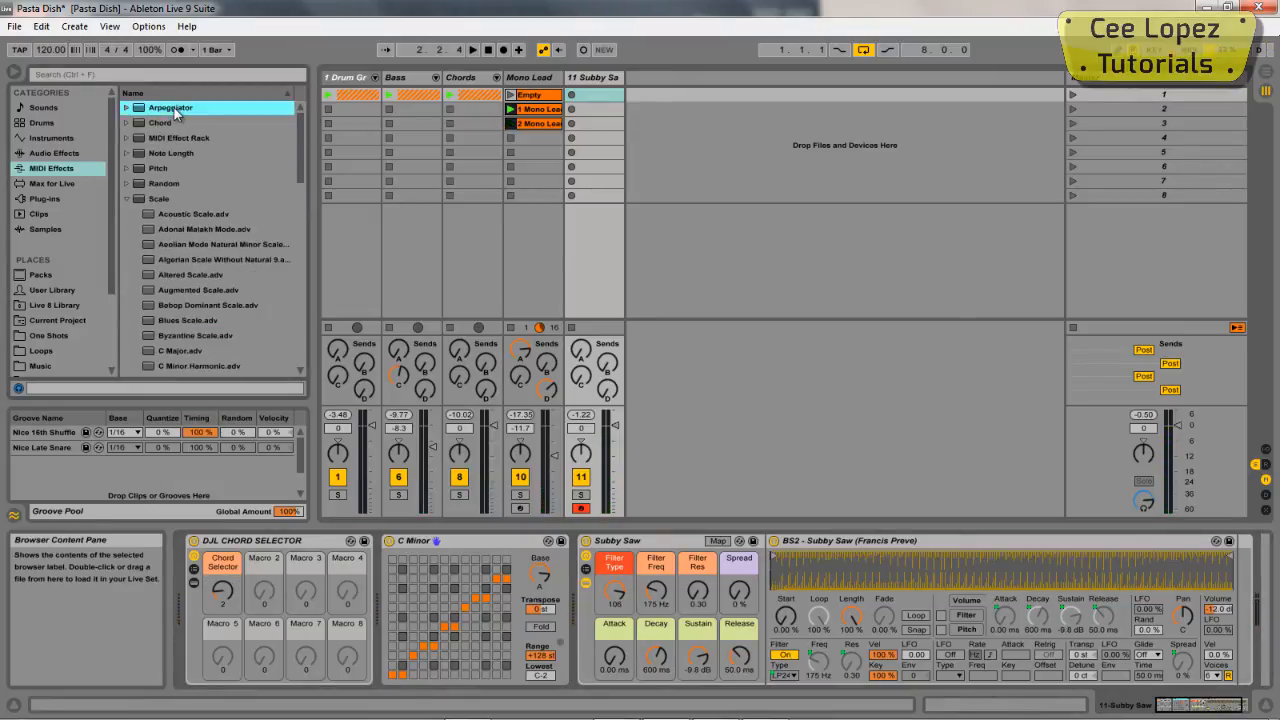
left_click_drag(172, 108, 579, 624)
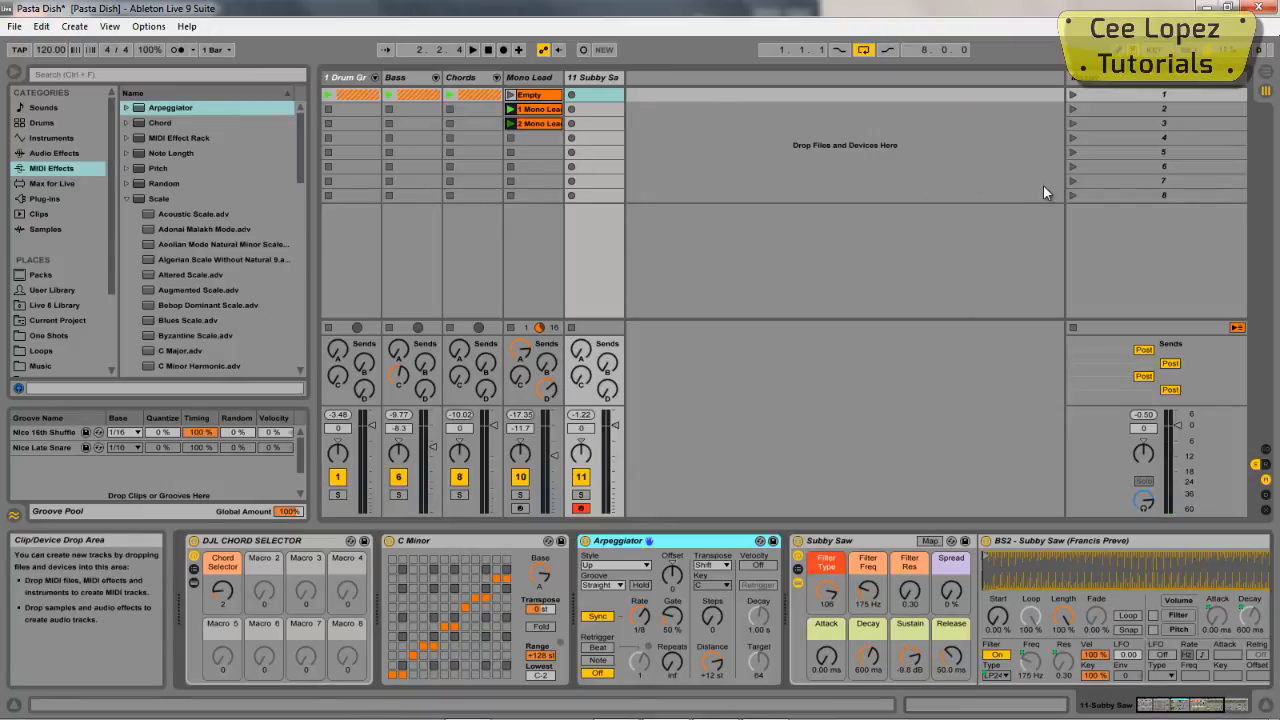
Play scene 1, set the Arpeggiator to 1/16 Rate with 29 % Gate, and set Subby Saw's Sustain to -15 dB and Decay to 430 ms
left_click(1072, 94)
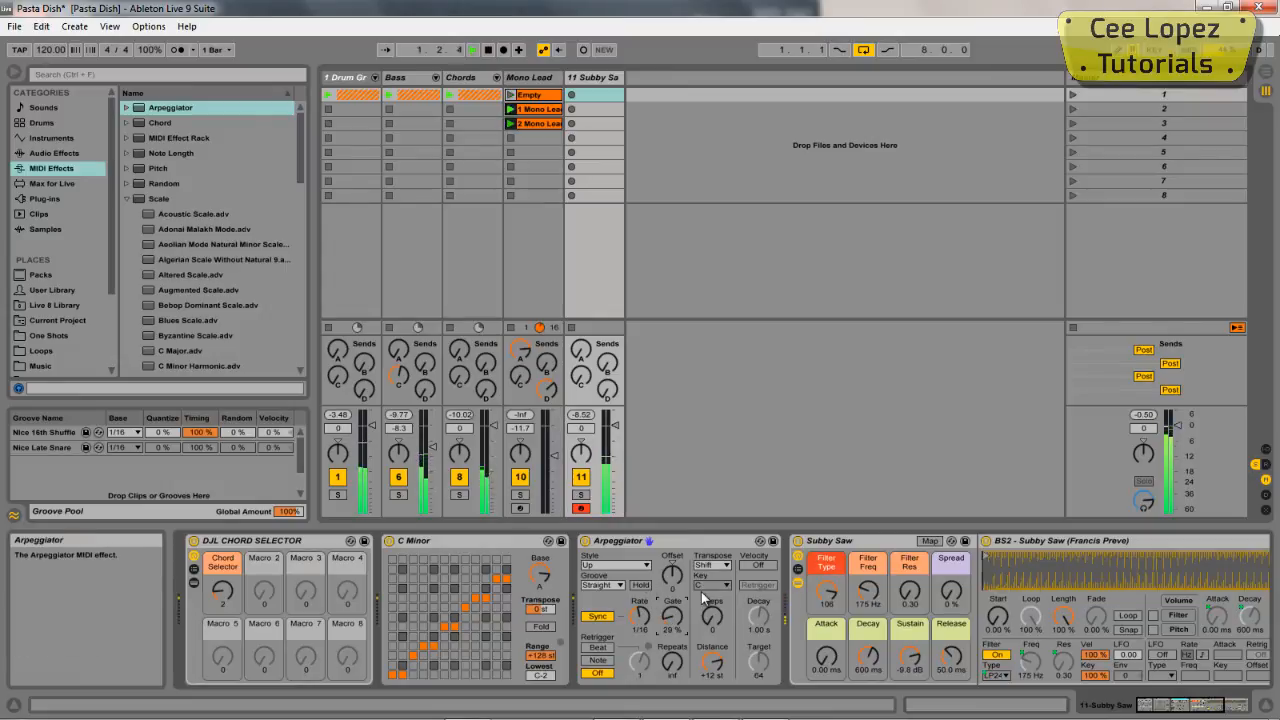
left_click_drag(910, 659, 910, 664)
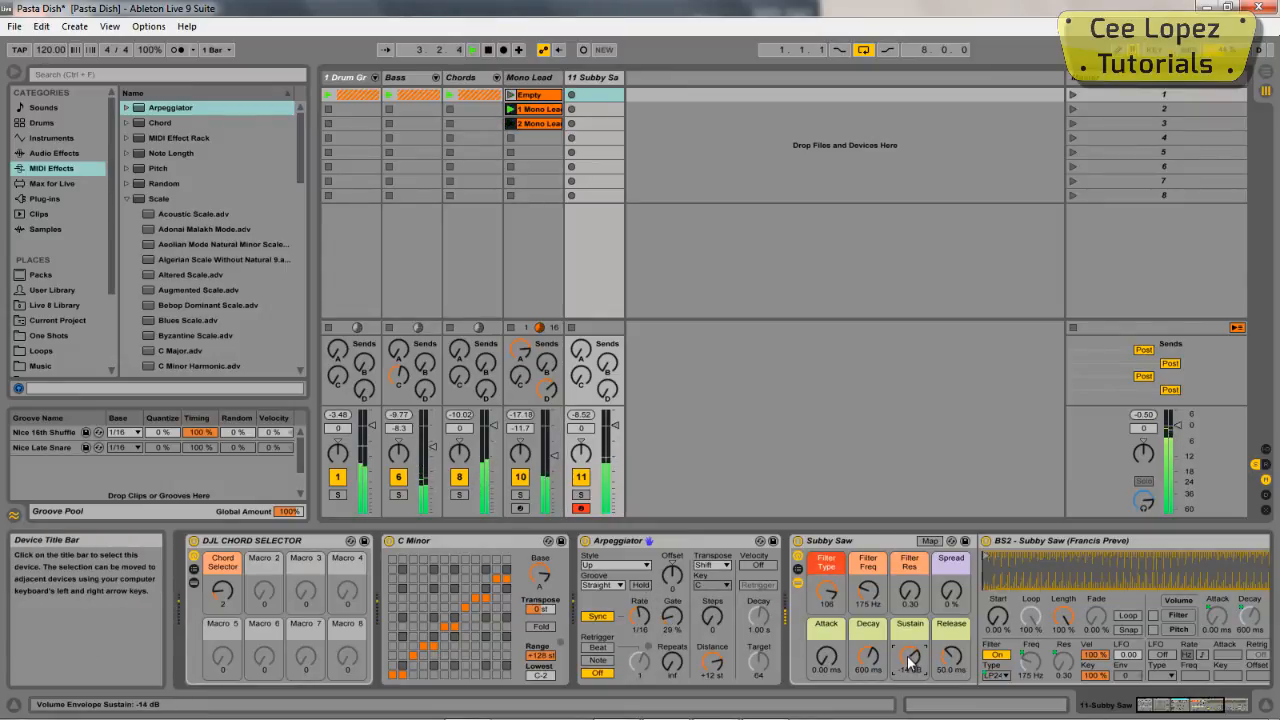
left_click_drag(910, 661, 873, 666)
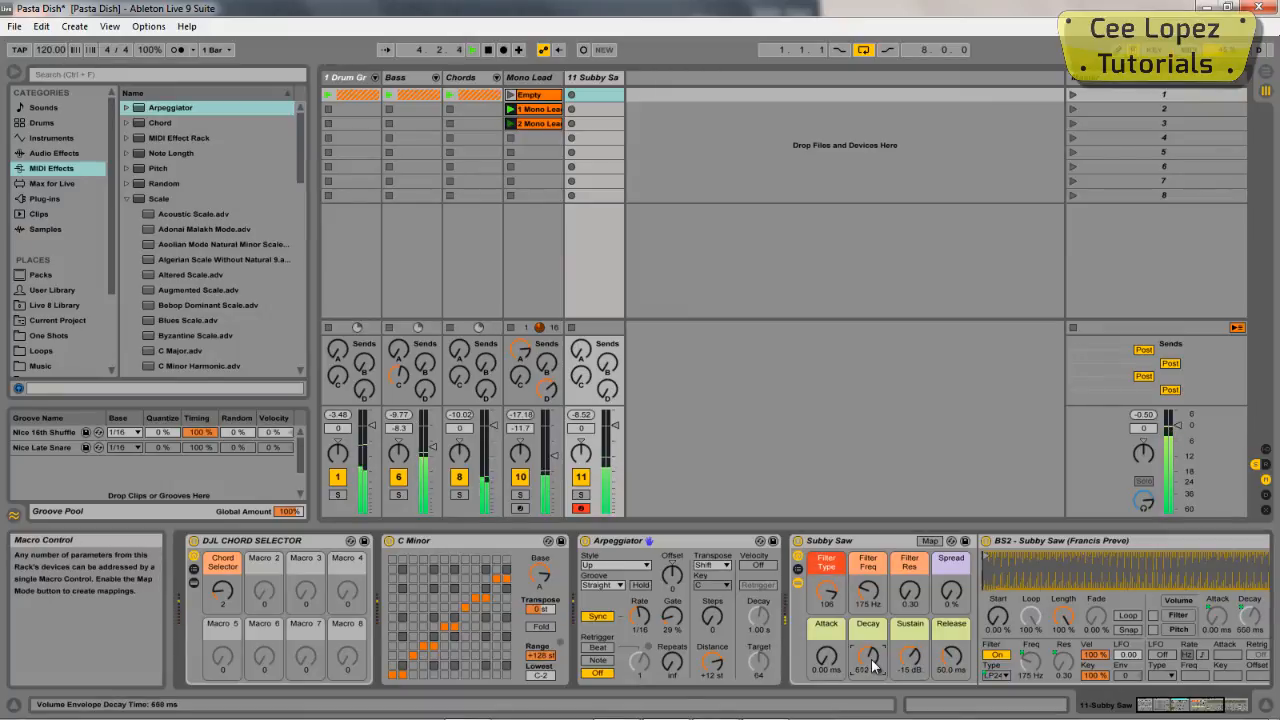
Audition the Arpeggiator styles Down, DownUp, Down & Up and Diverge, and settle on Converge
left_click(640, 566)
left_click(640, 573)
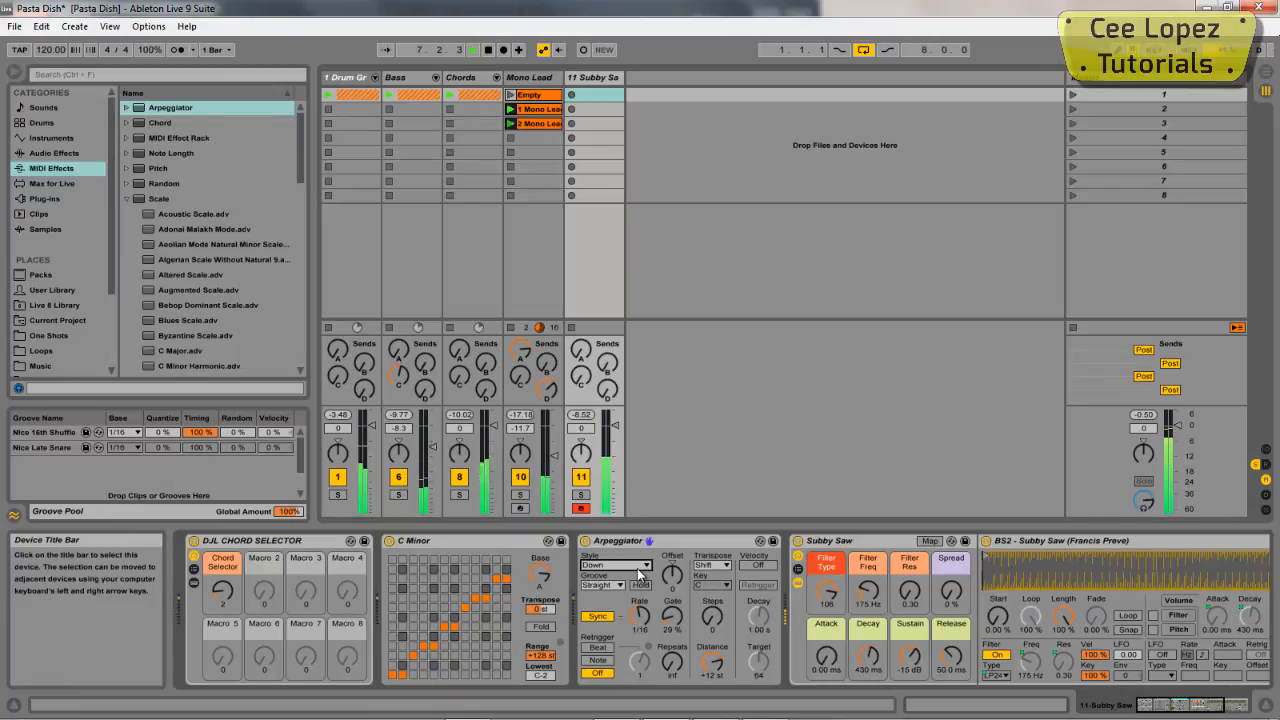
left_click(639, 569)
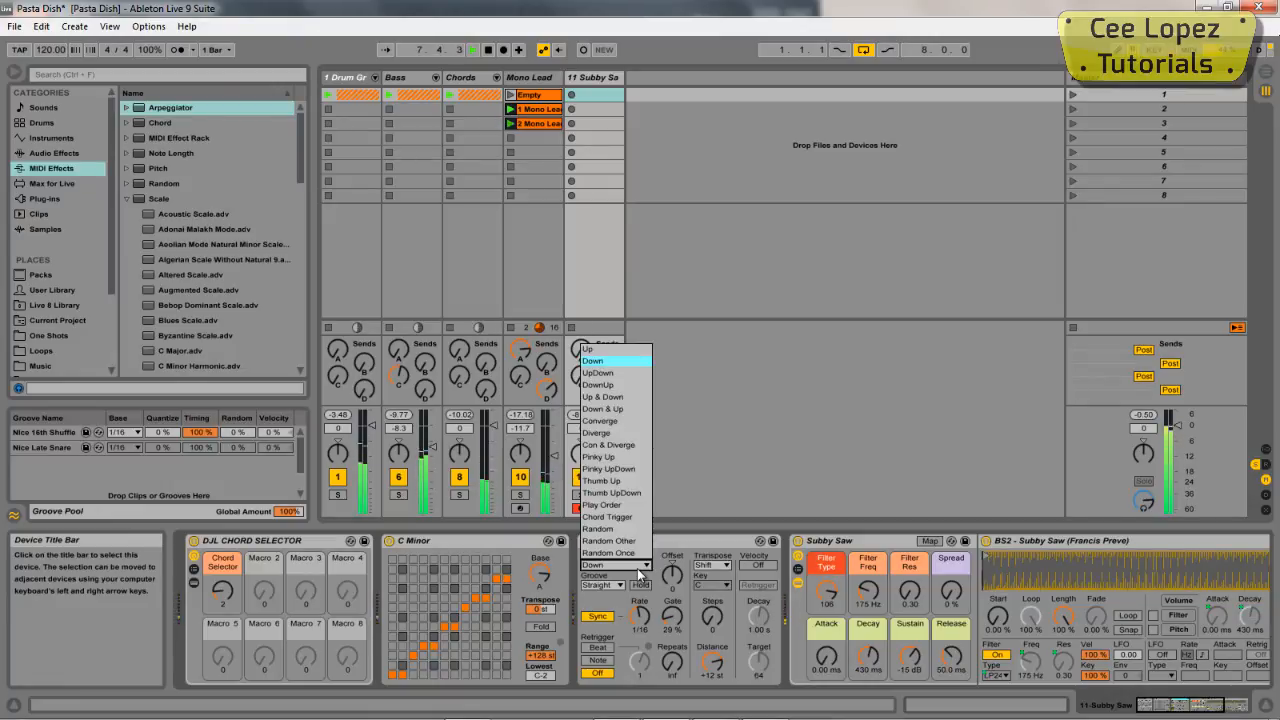
left_click(600, 390)
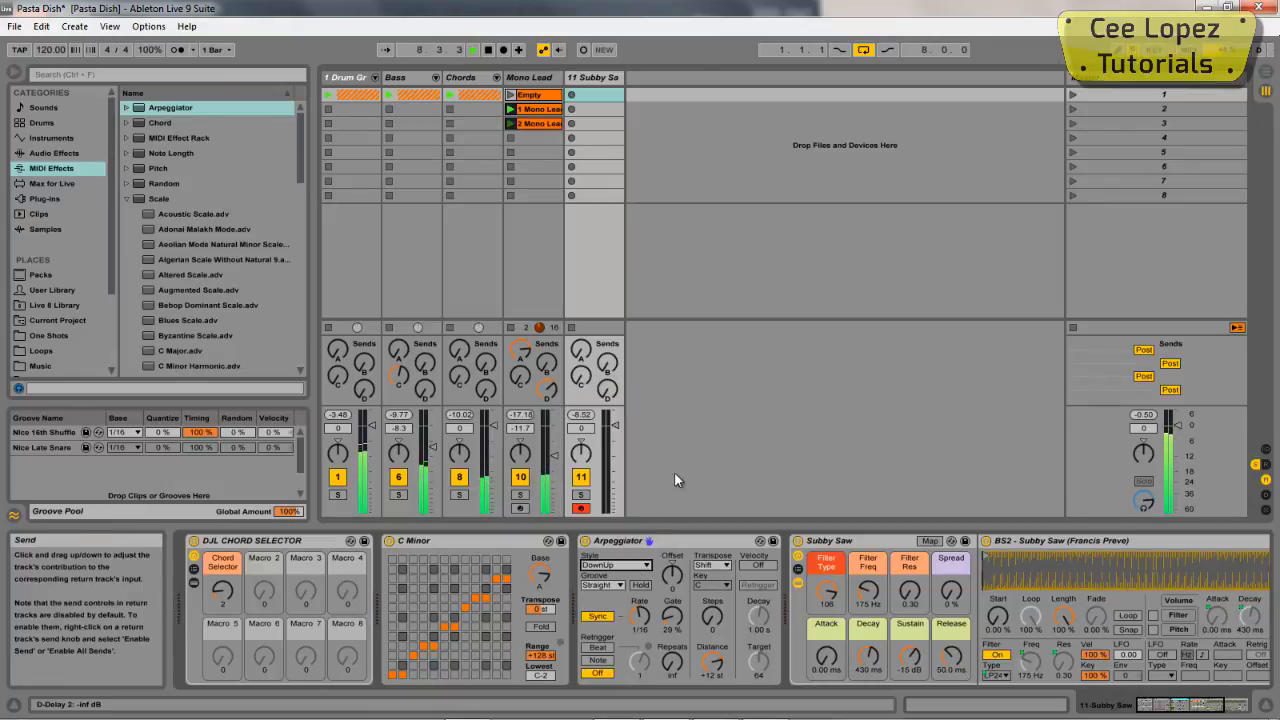
left_click(645, 569)
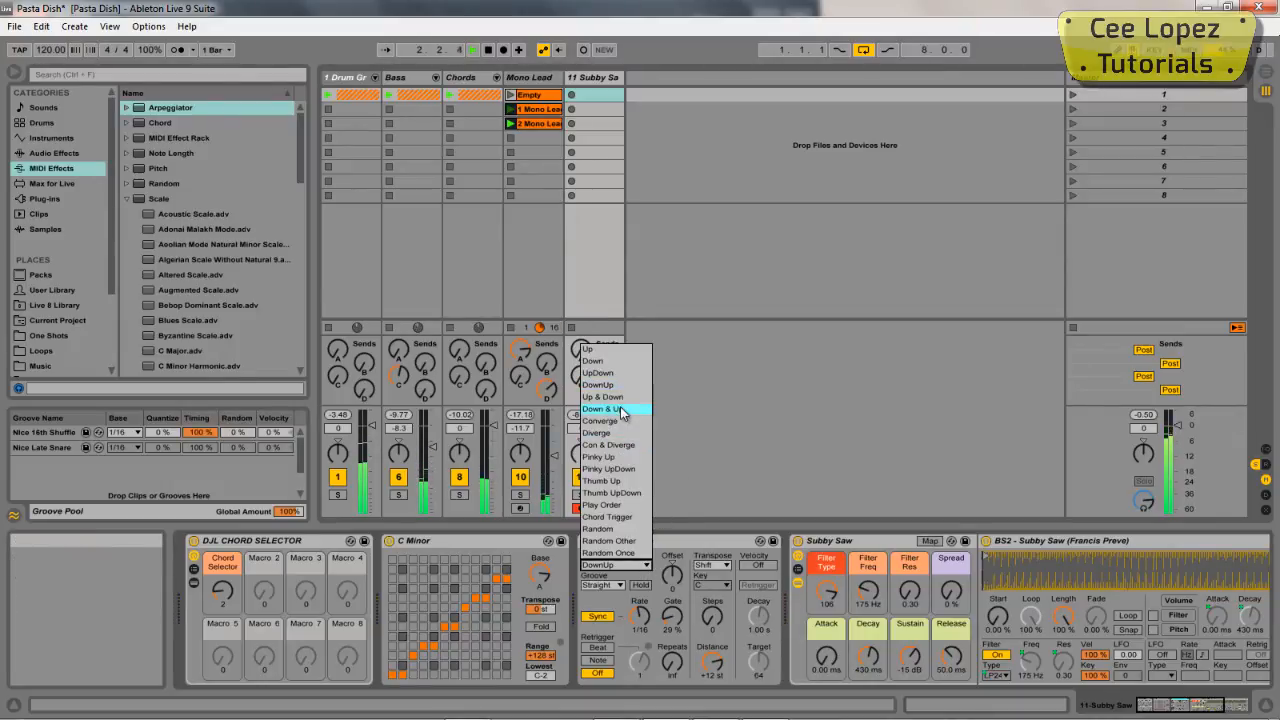
left_click(621, 411)
left_click(647, 566)
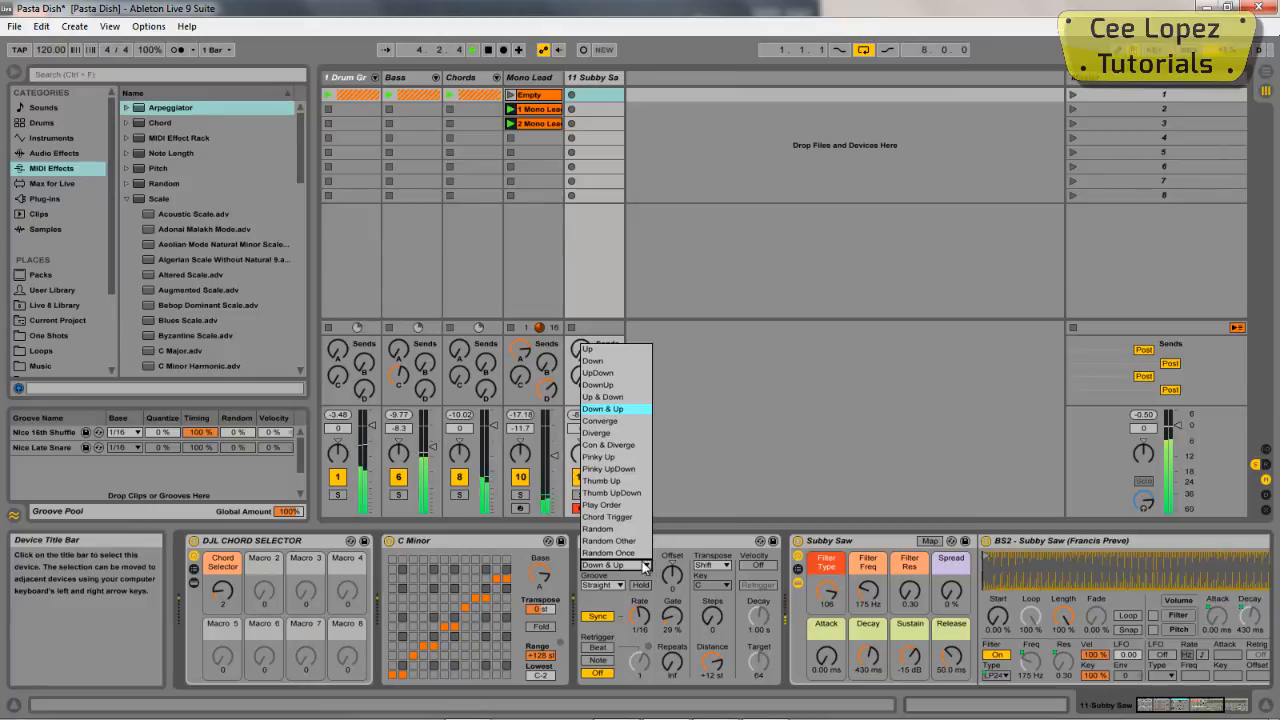
left_click(621, 434)
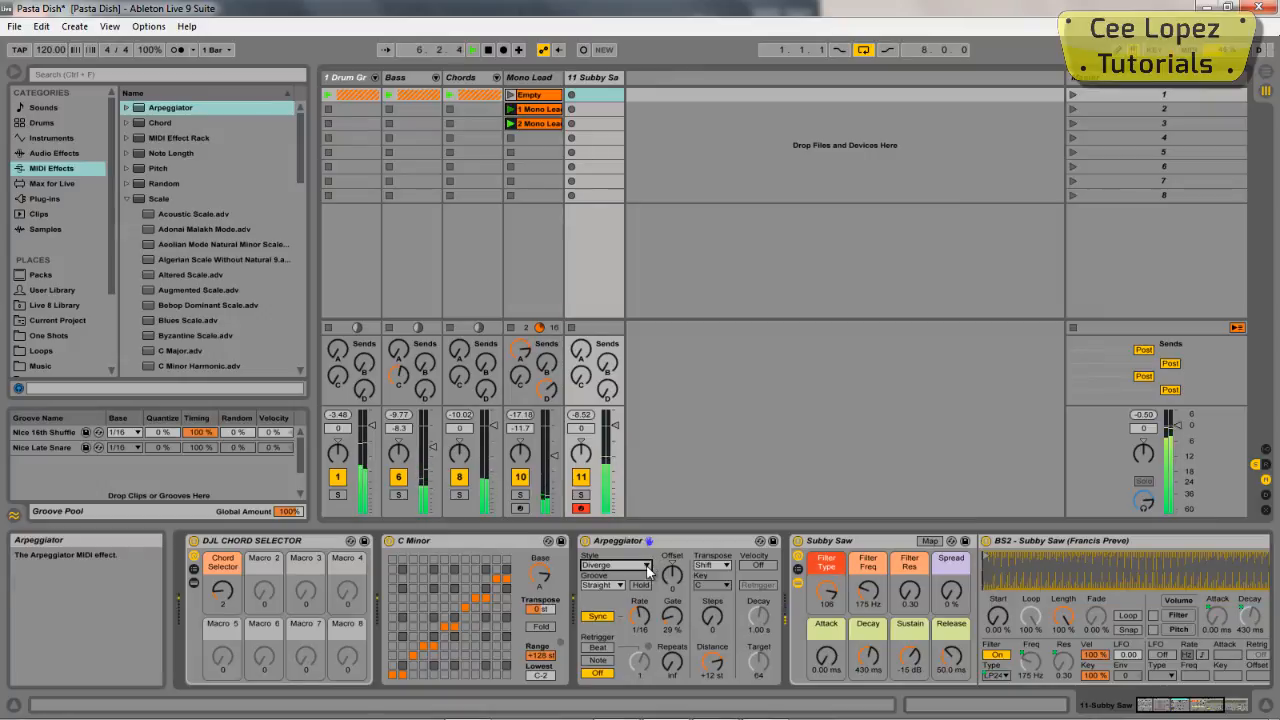
left_click(647, 566)
left_click(619, 421)
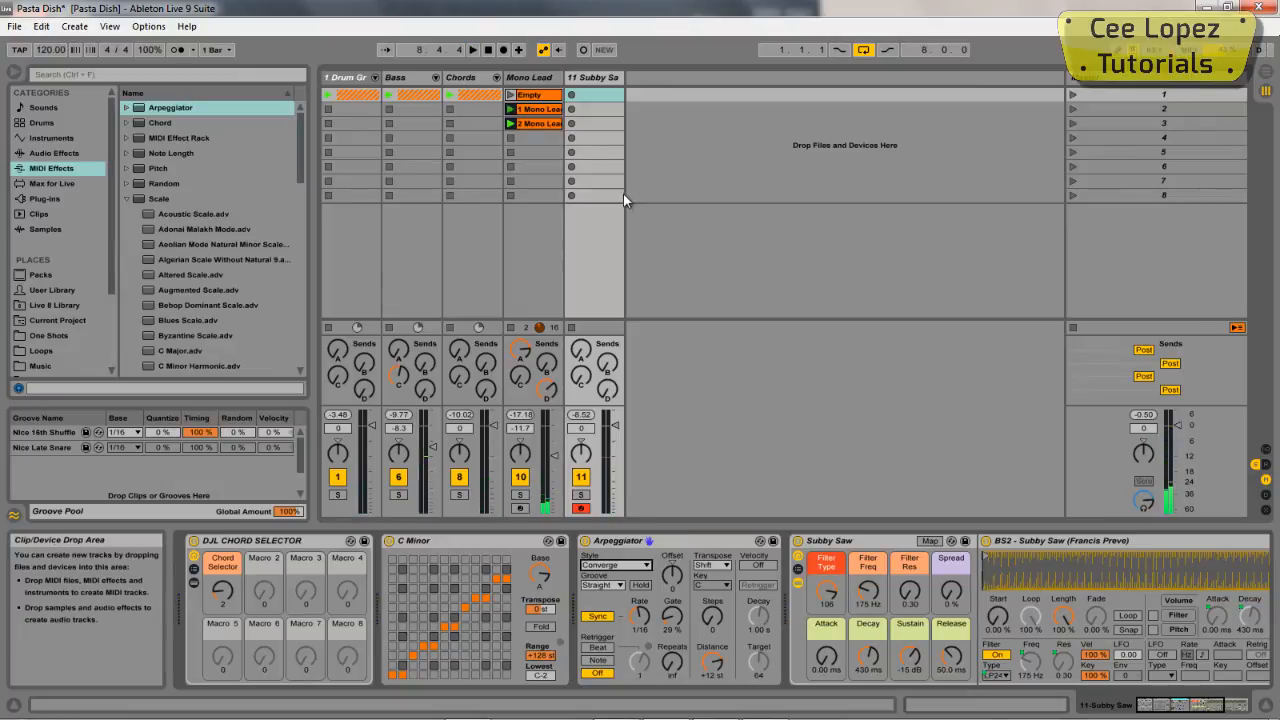
Record a four-bar clip in the first slot of the Subby Saw track and open it with the note editor folded
left_click(572, 94)
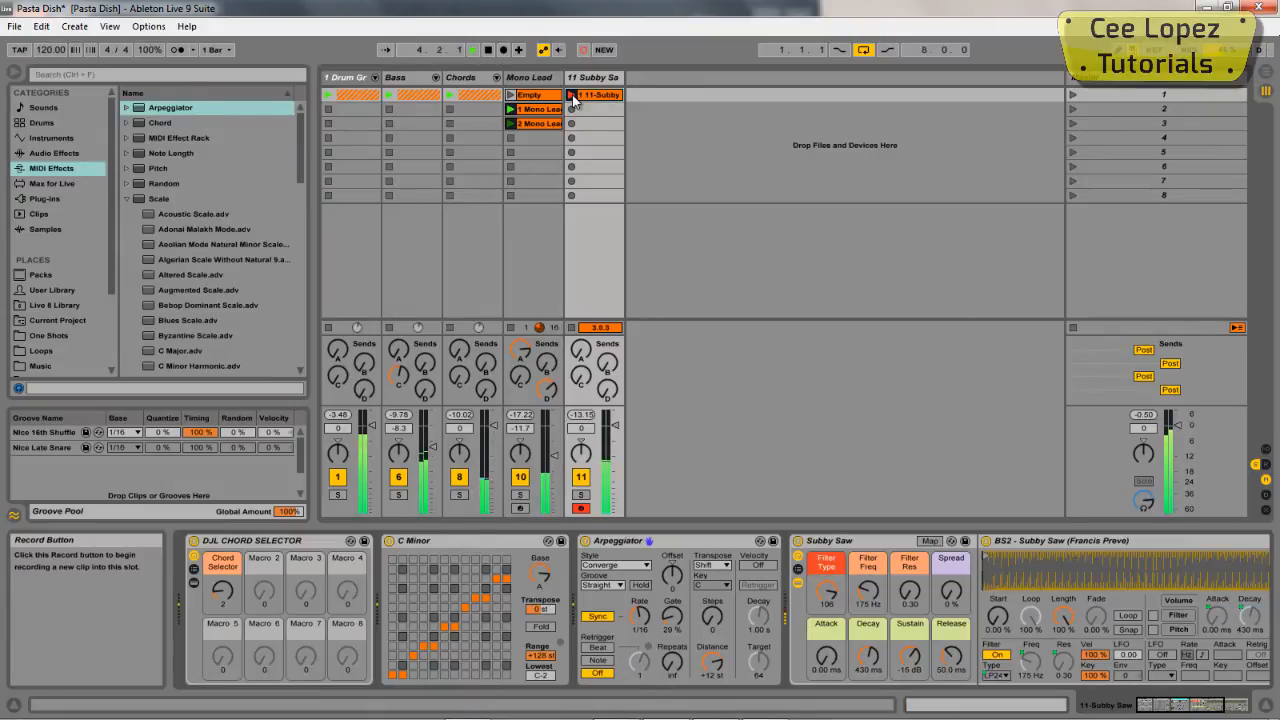
left_click(573, 97)
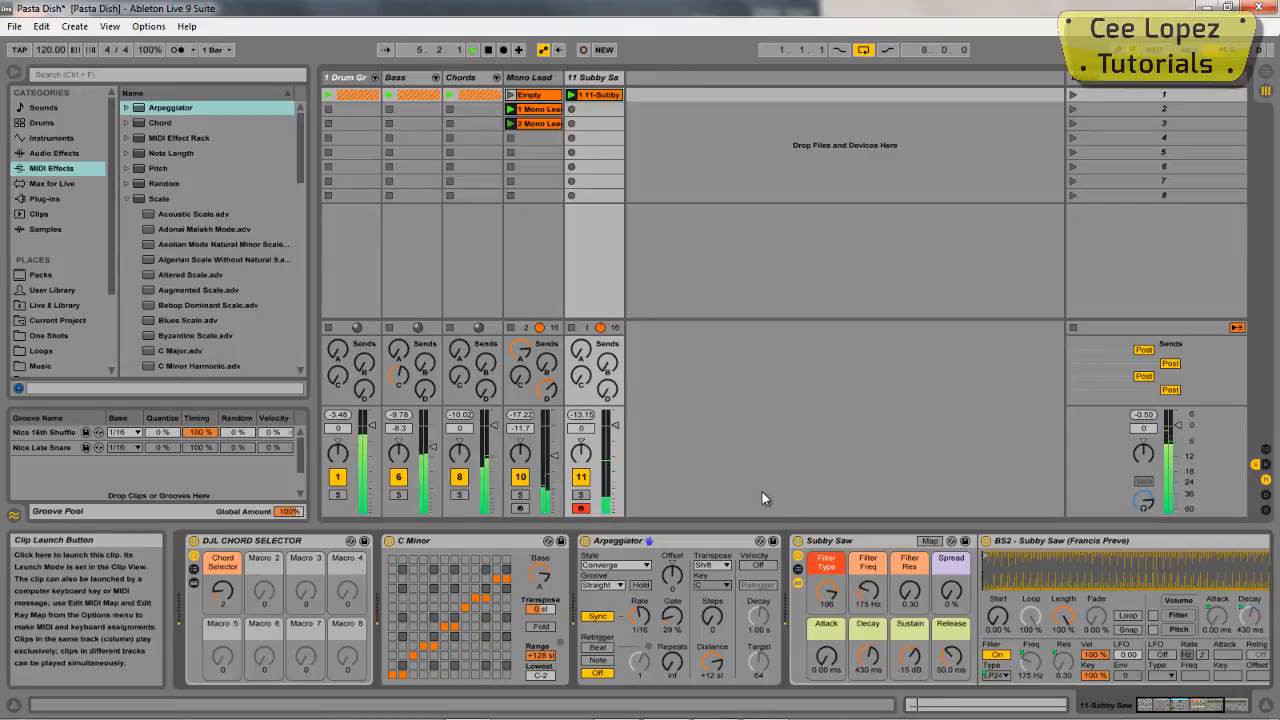
left_click(932, 705)
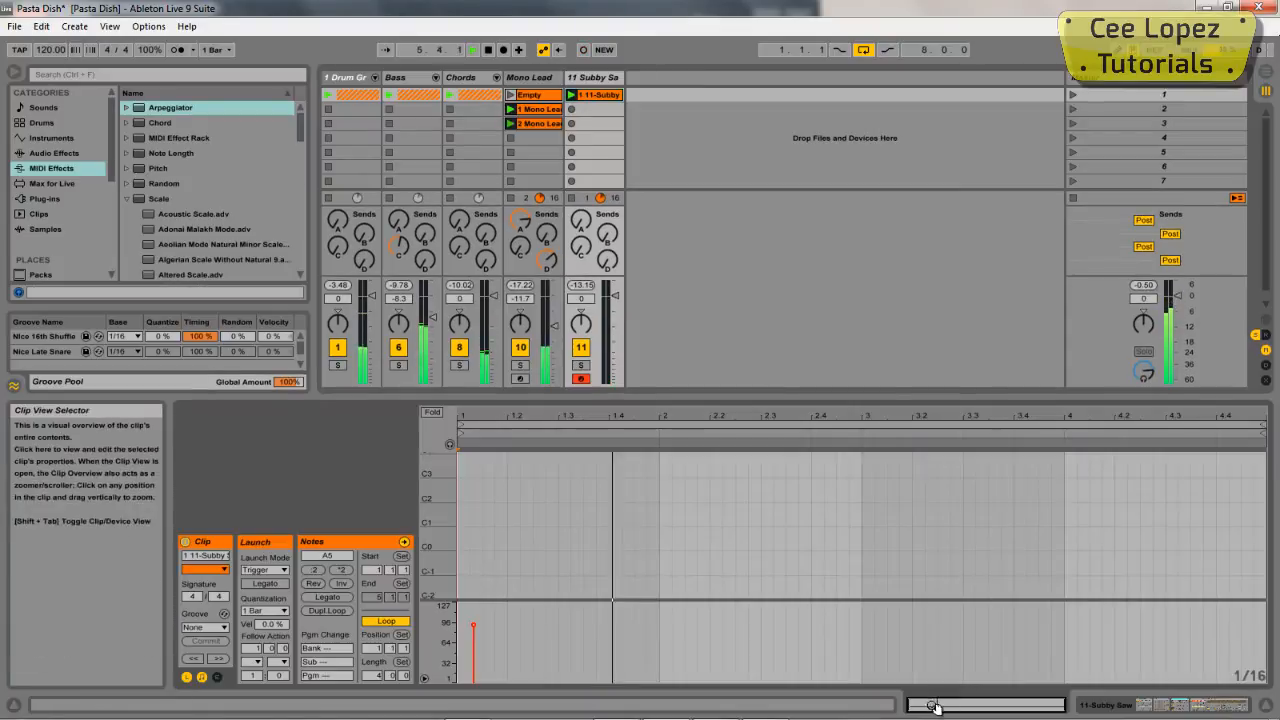
left_click(437, 411)
left_click(491, 460)
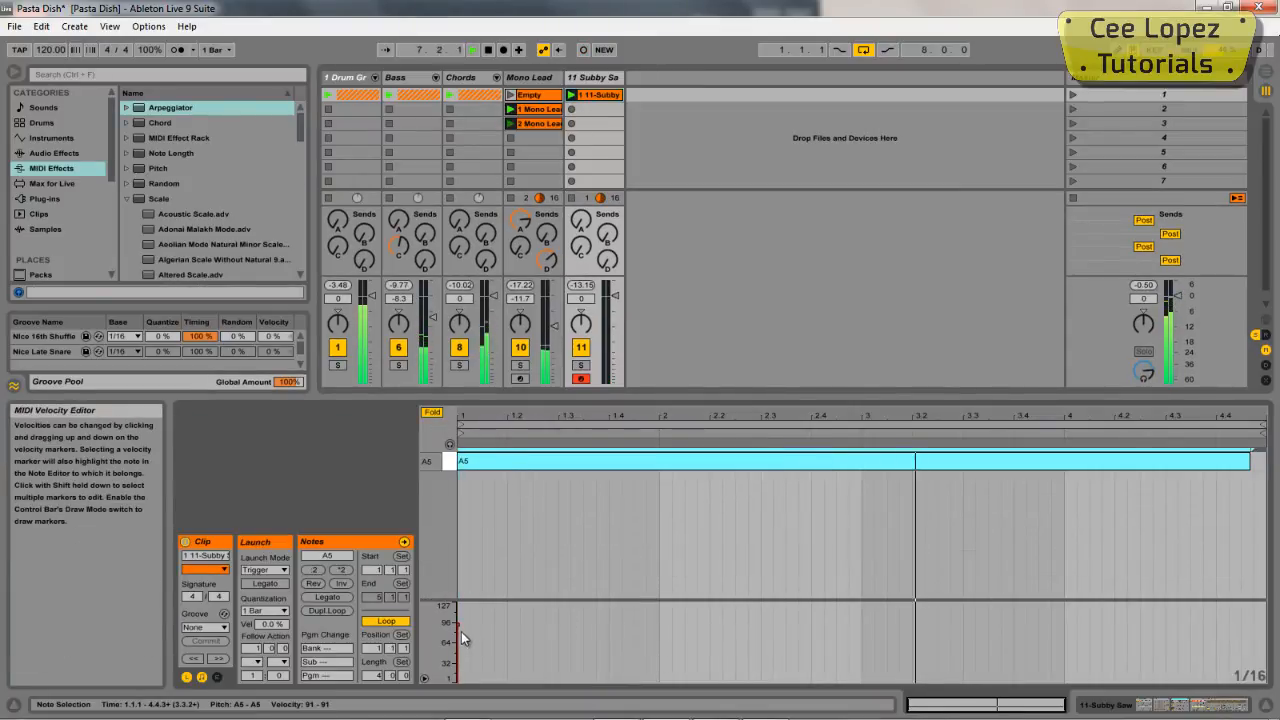
Set the A5 note's velocity to 92 and extend the note to the end of the clip with Legato
left_click_drag(461, 631, 459, 628)
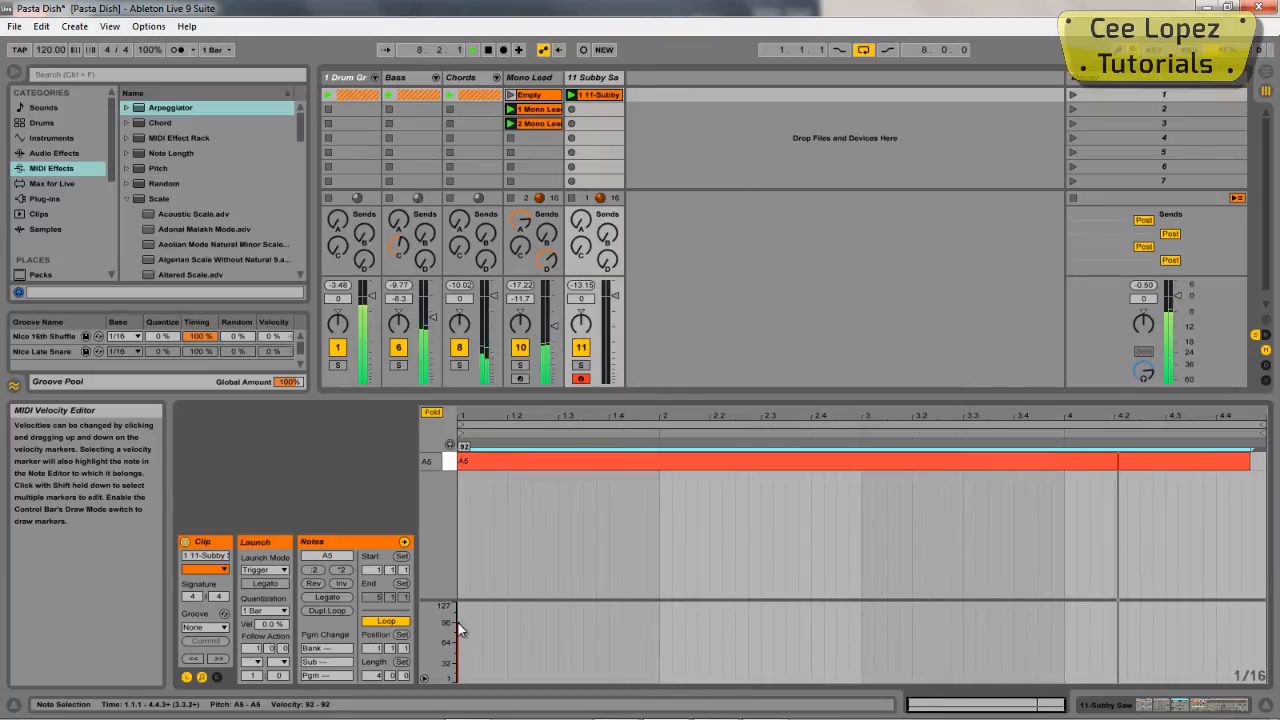
left_click(521, 548)
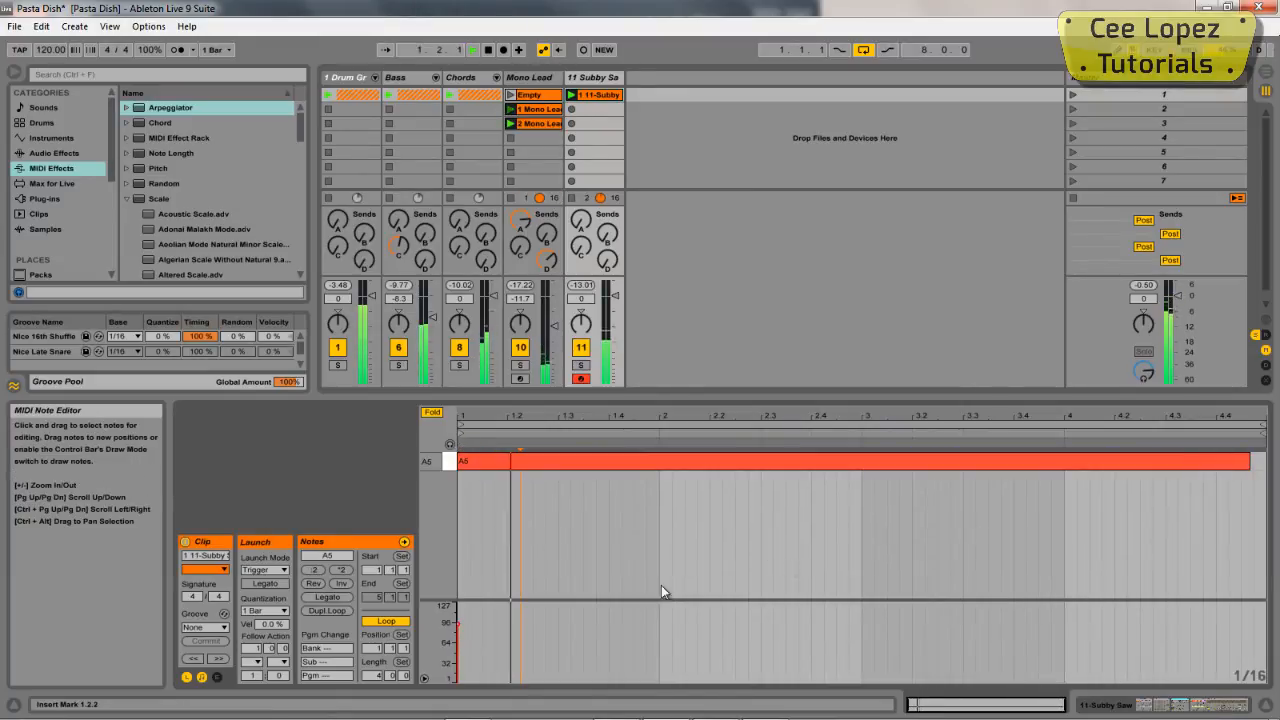
key("space")
left_click(341, 597)
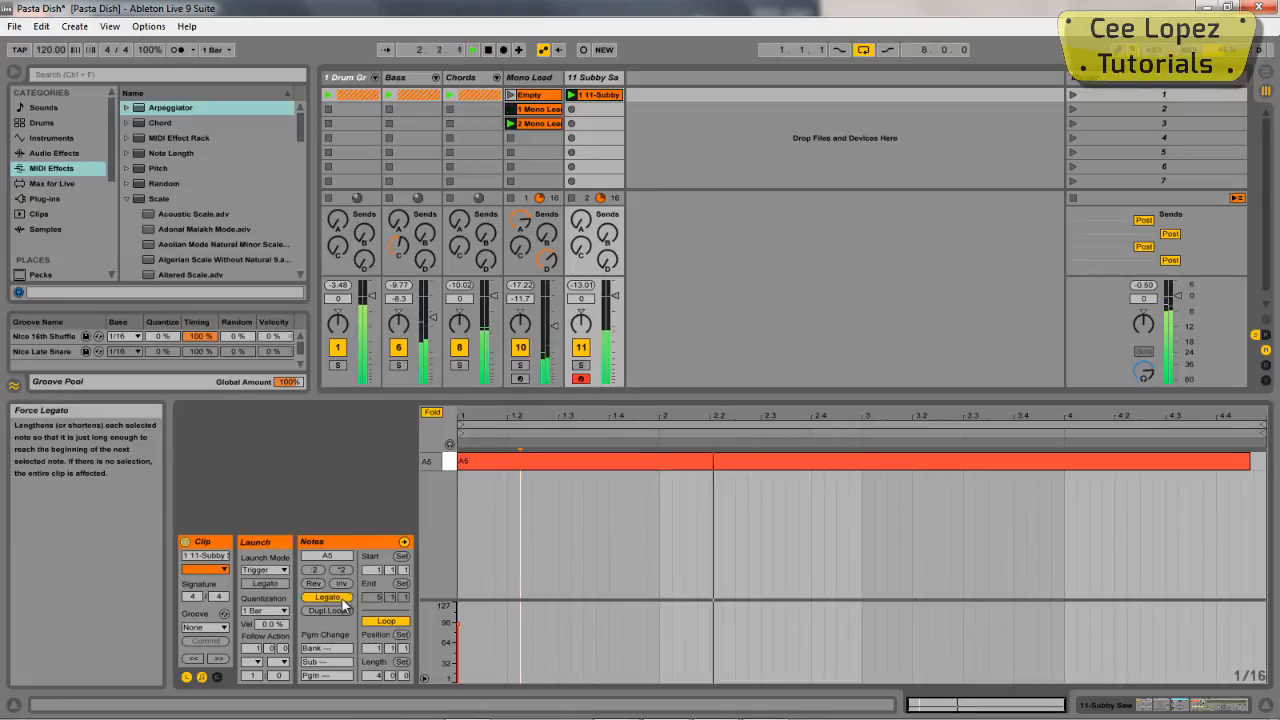
left_click(787, 520)
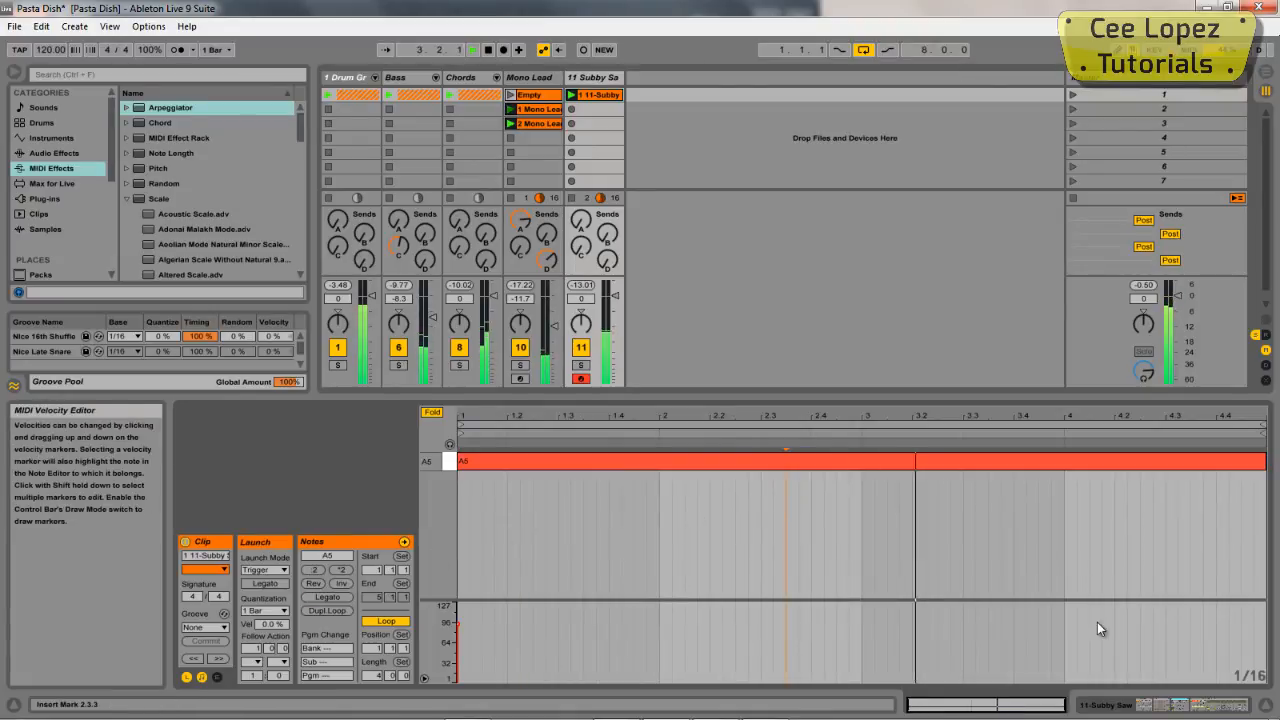
Insert the Velocity preset Add some Random.adv between the Arpeggiator and Subby Saw, and play scene 1 to hear it
left_click(1145, 705)
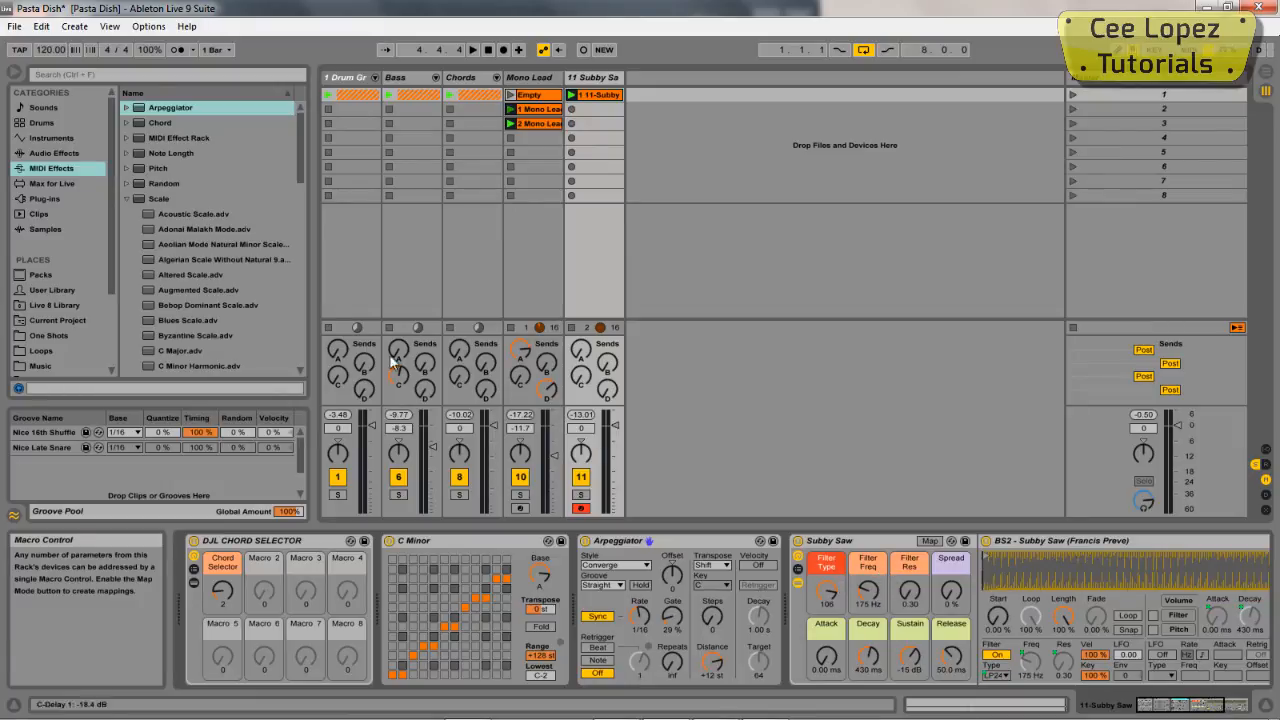
left_click(128, 196)
left_click(124, 213)
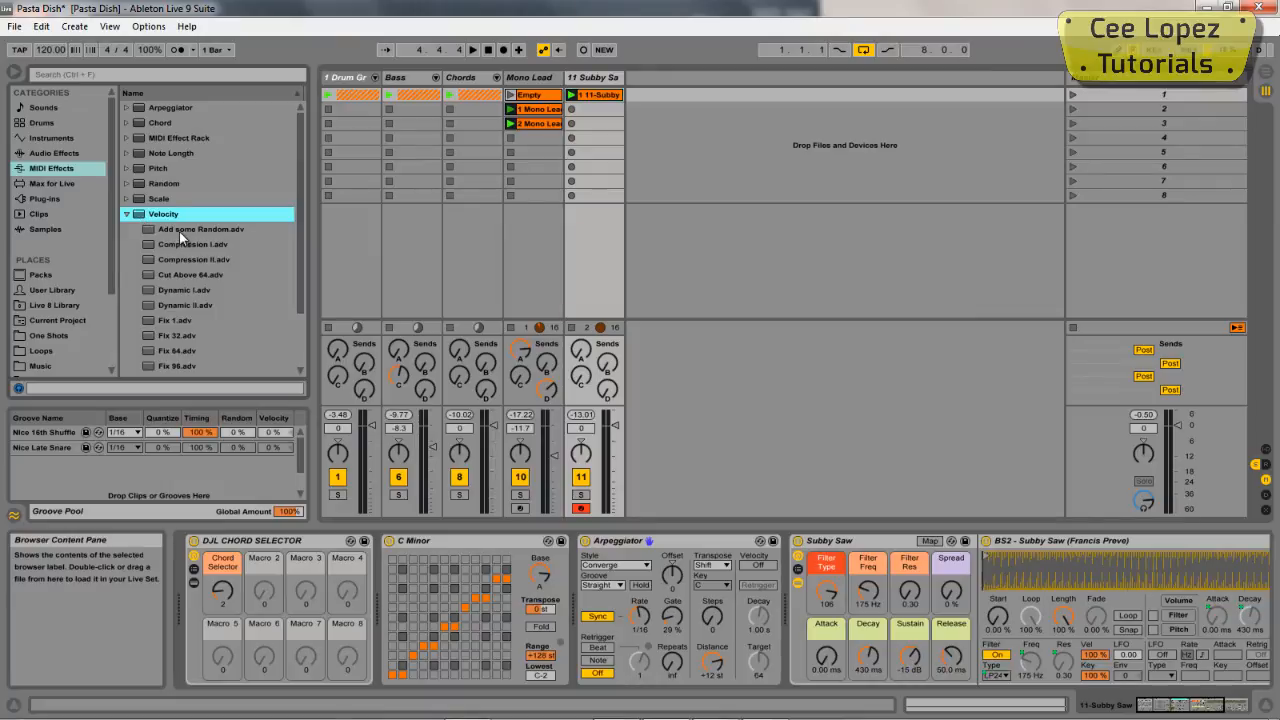
left_click(179, 231)
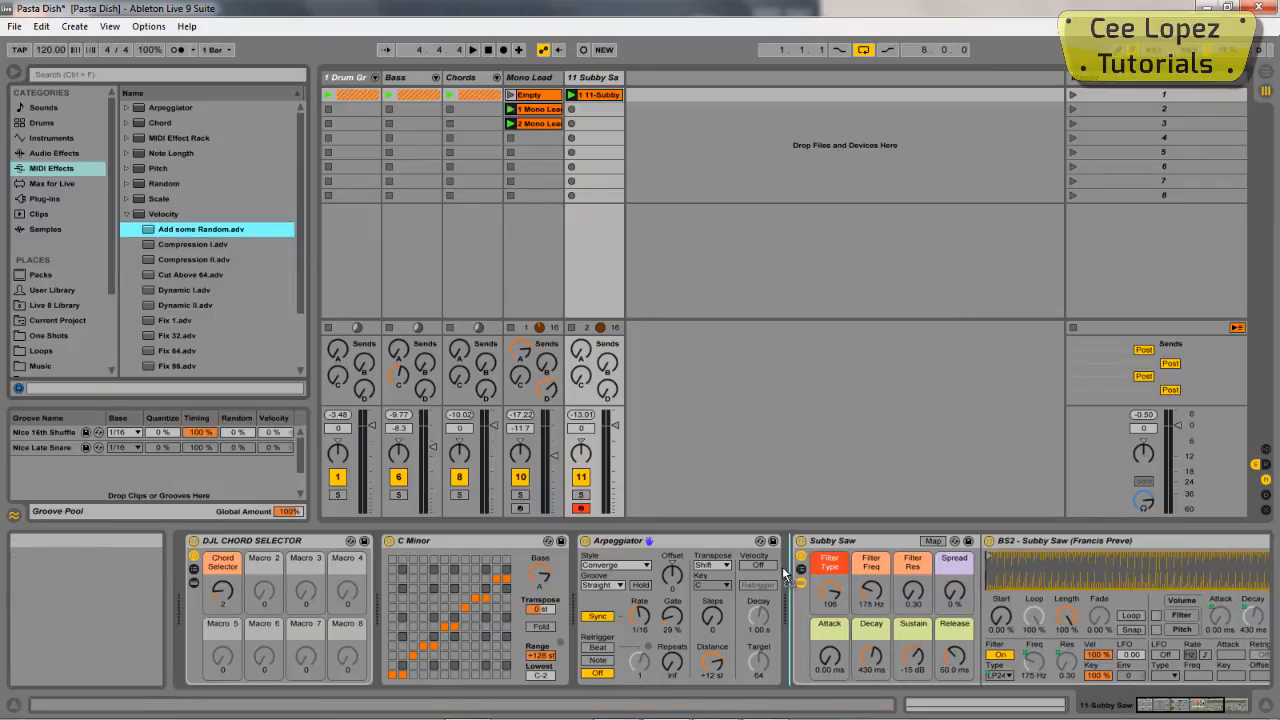
left_click_drag(782, 566, 782, 566)
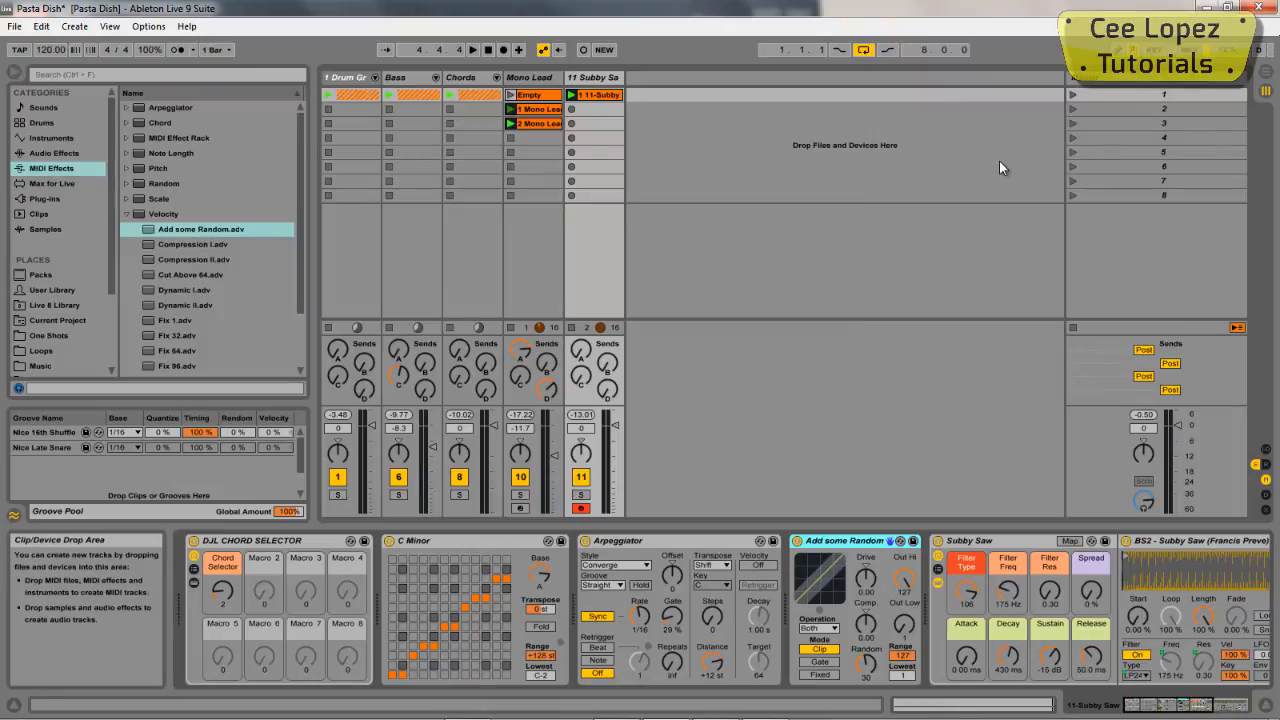
left_click(1073, 96)
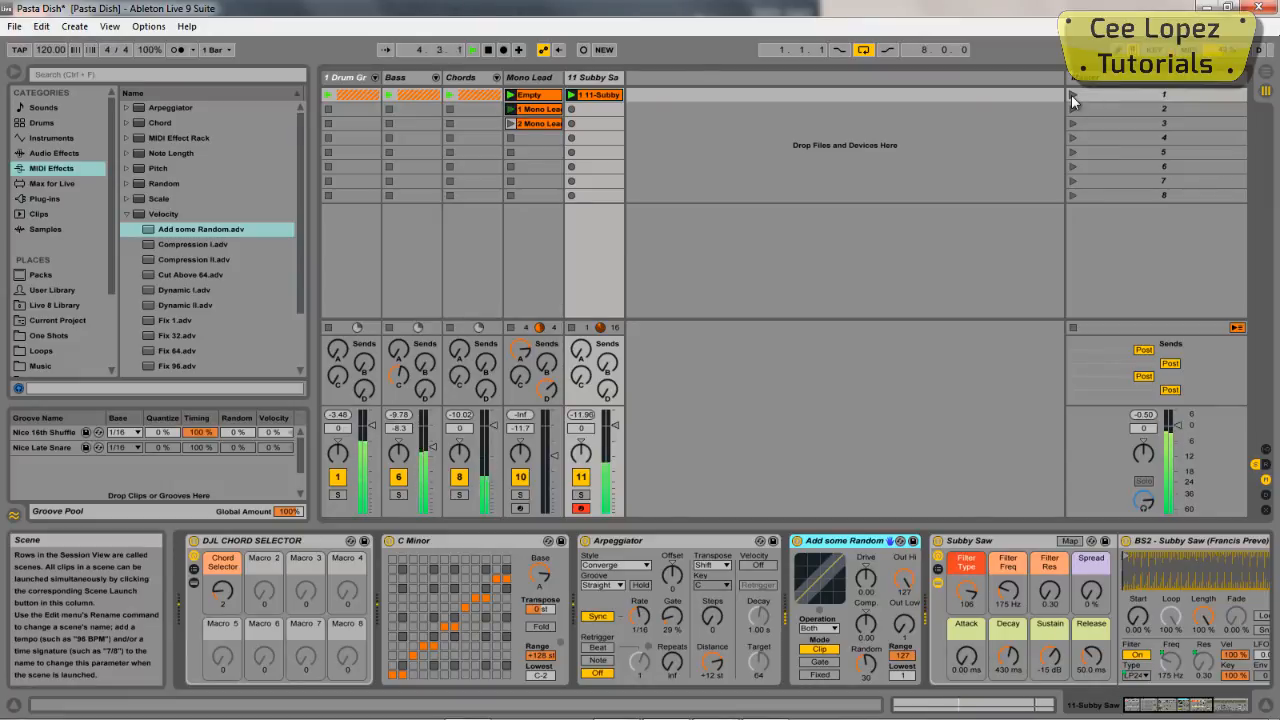
Insert a new MIDI track after Subby Saw and set its MIDI From input to 11-Subby Saw
right_click(647, 88)
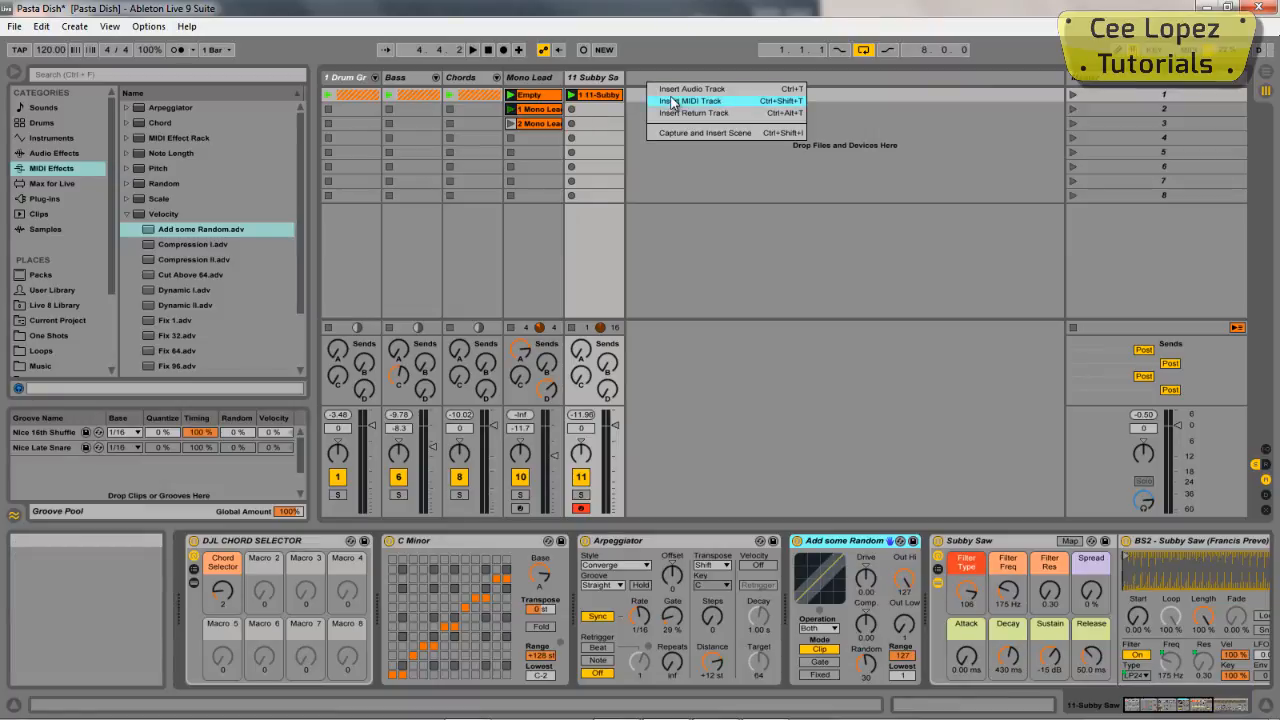
left_click(670, 100)
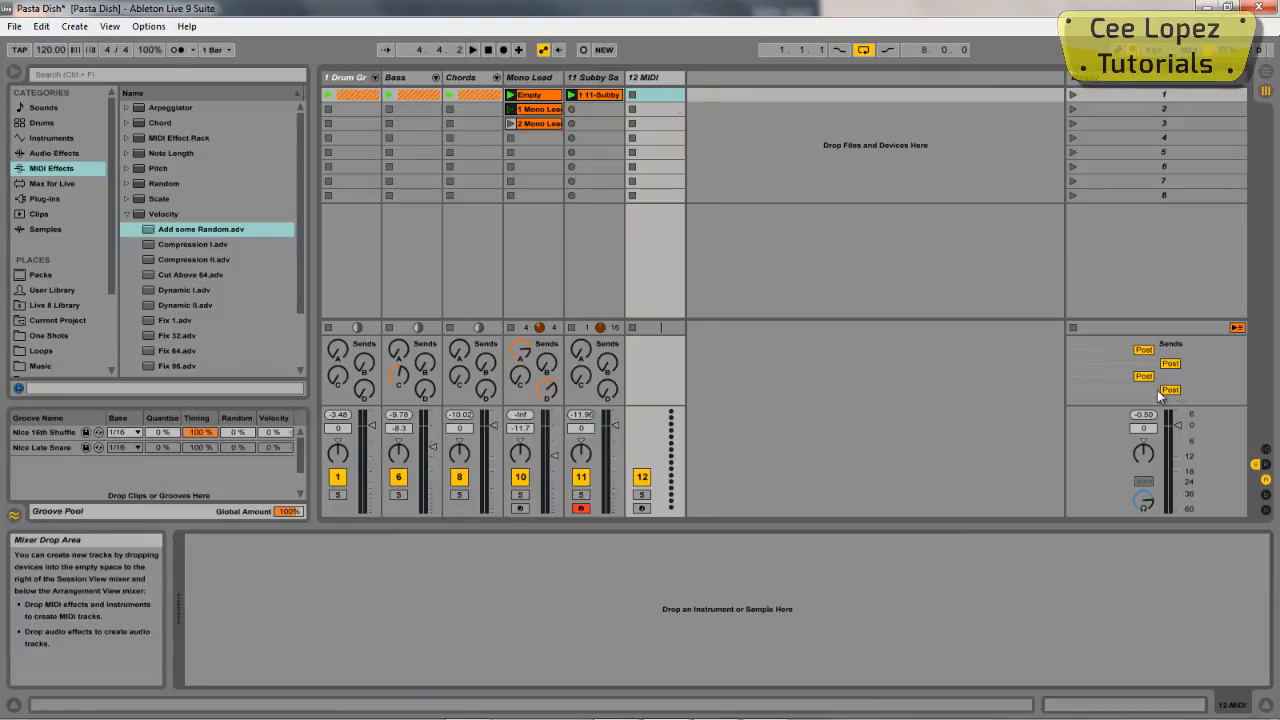
left_click(1265, 450)
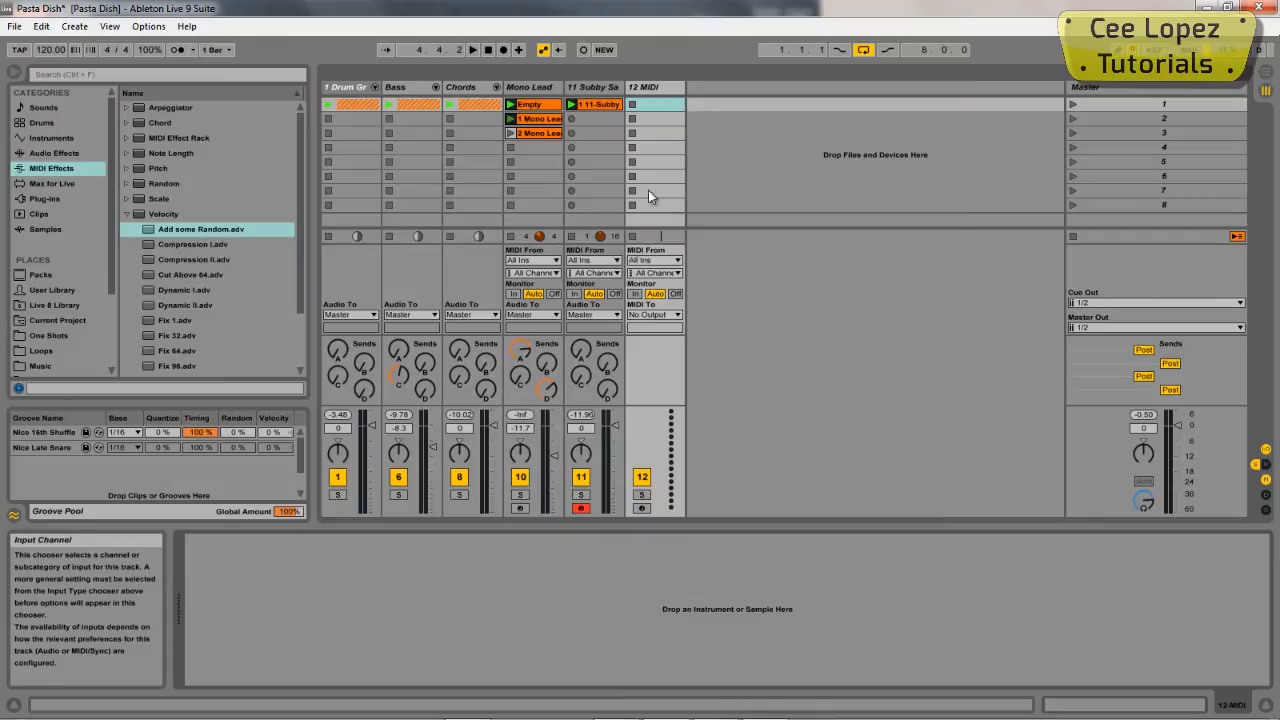
left_click(680, 260)
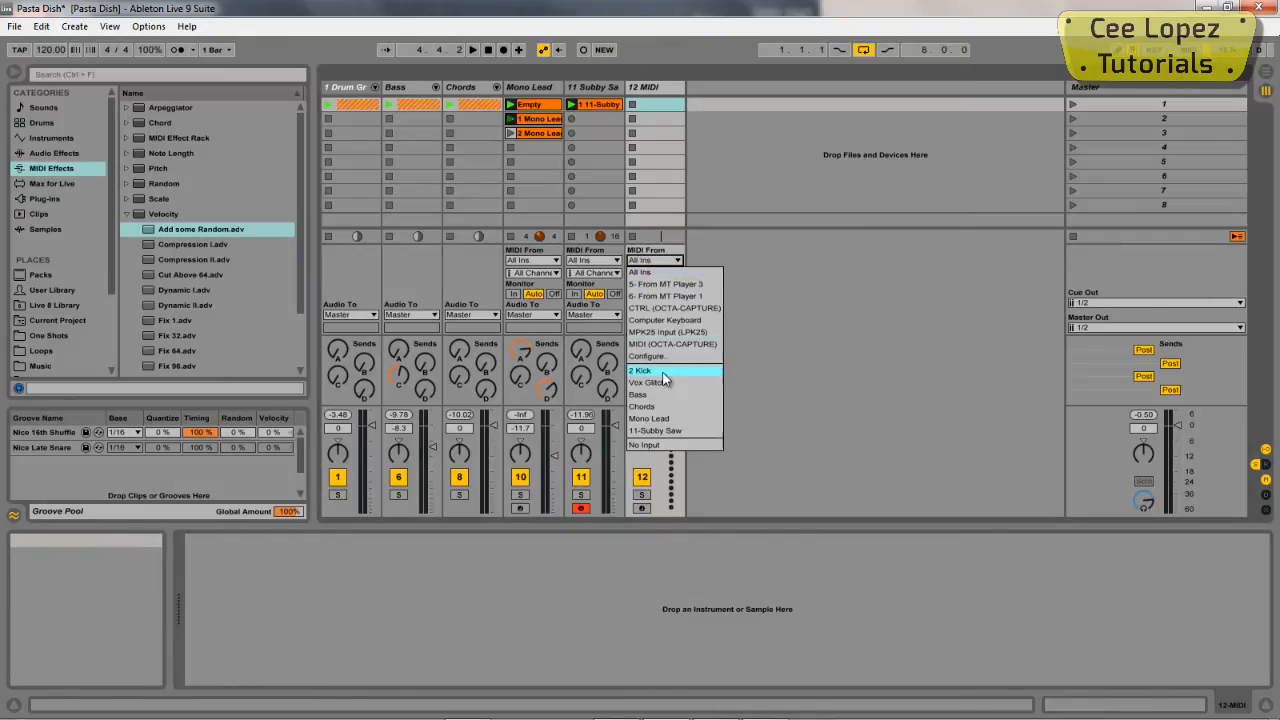
left_click(668, 430)
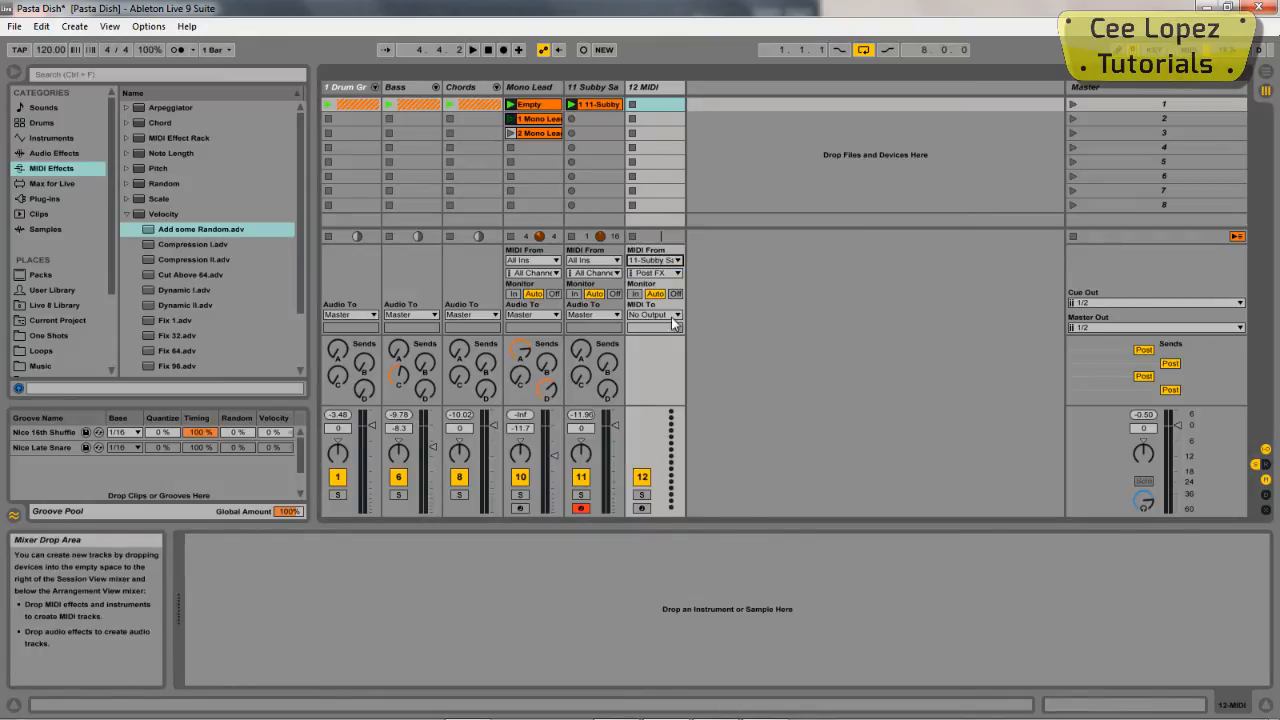
Arm the 12 MIDI track and record a four-bar clip of the arpeggiated notes into its first slot
left_click(642, 508)
left_click(635, 105)
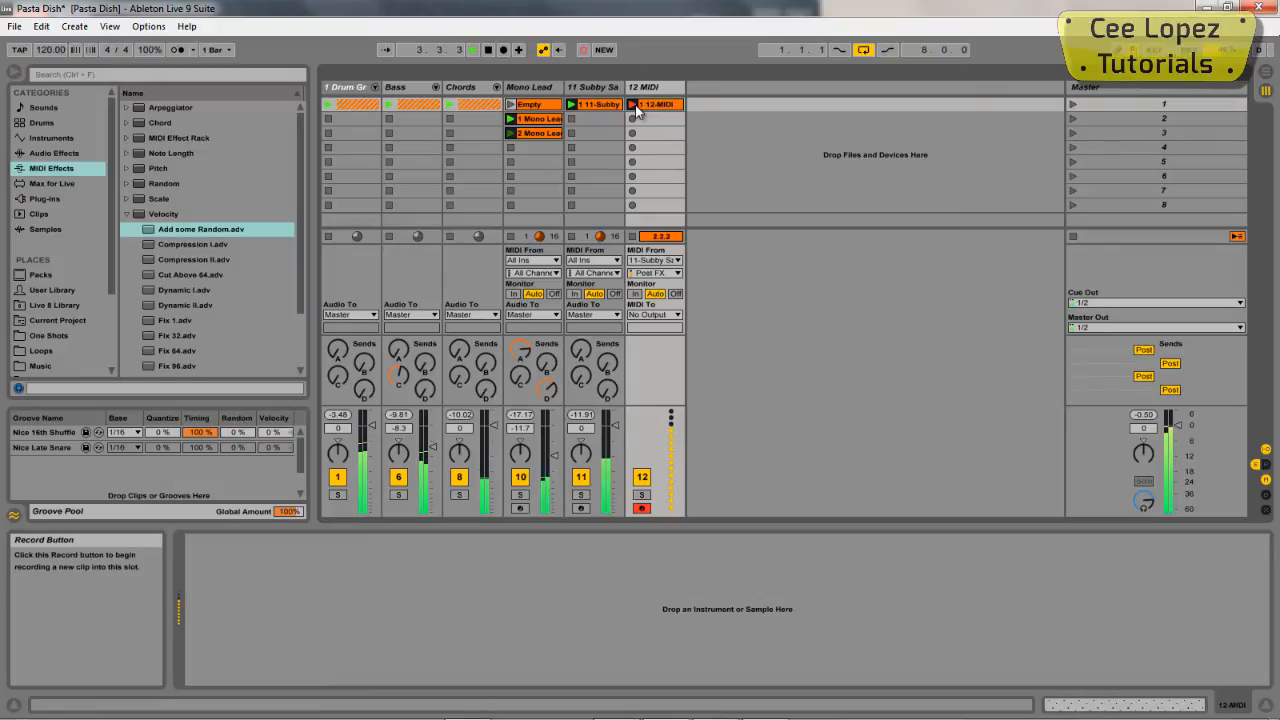
left_click(635, 106)
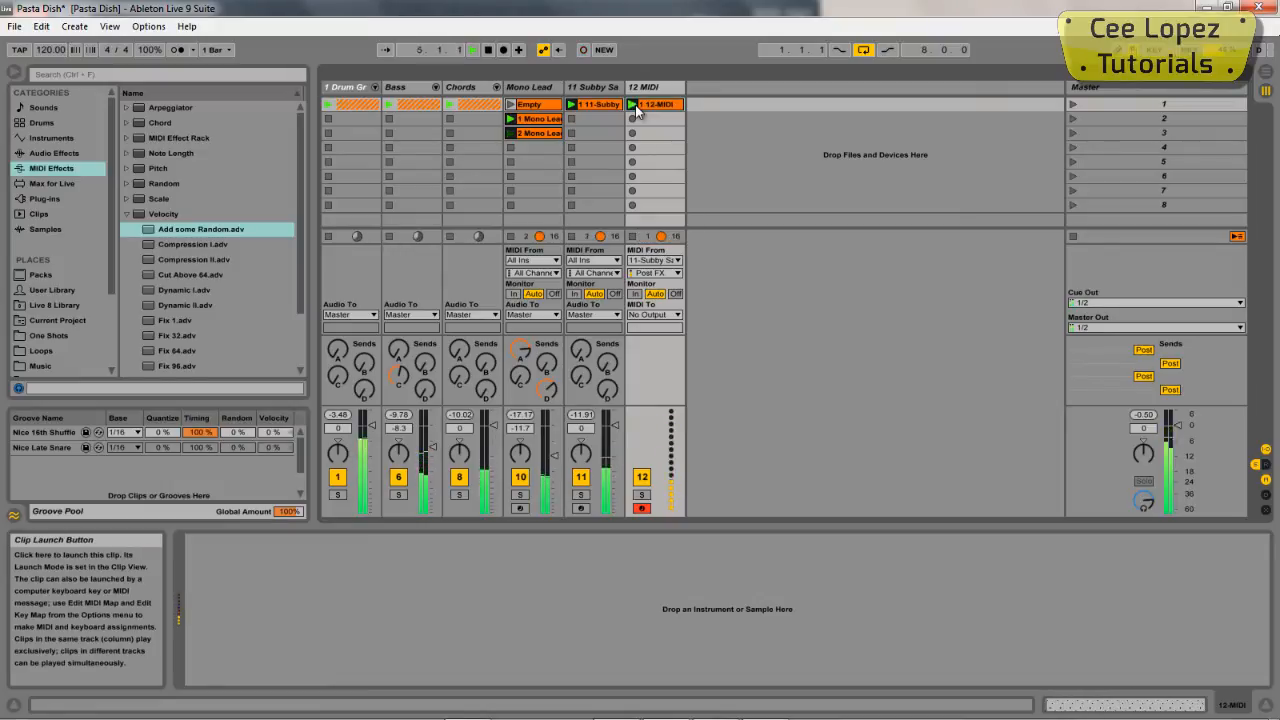
Open the recorded 12-MIDI clip and fold the note editor to the used pitches
left_click(1118, 705)
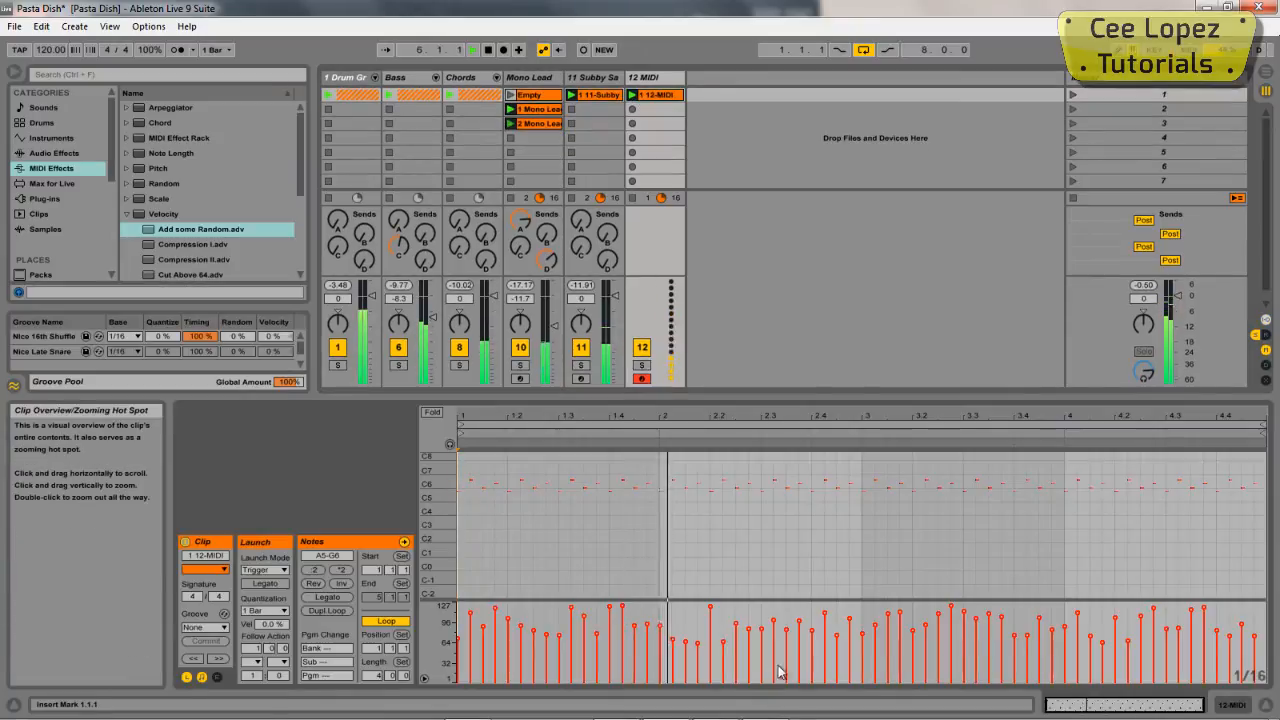
left_click(431, 412)
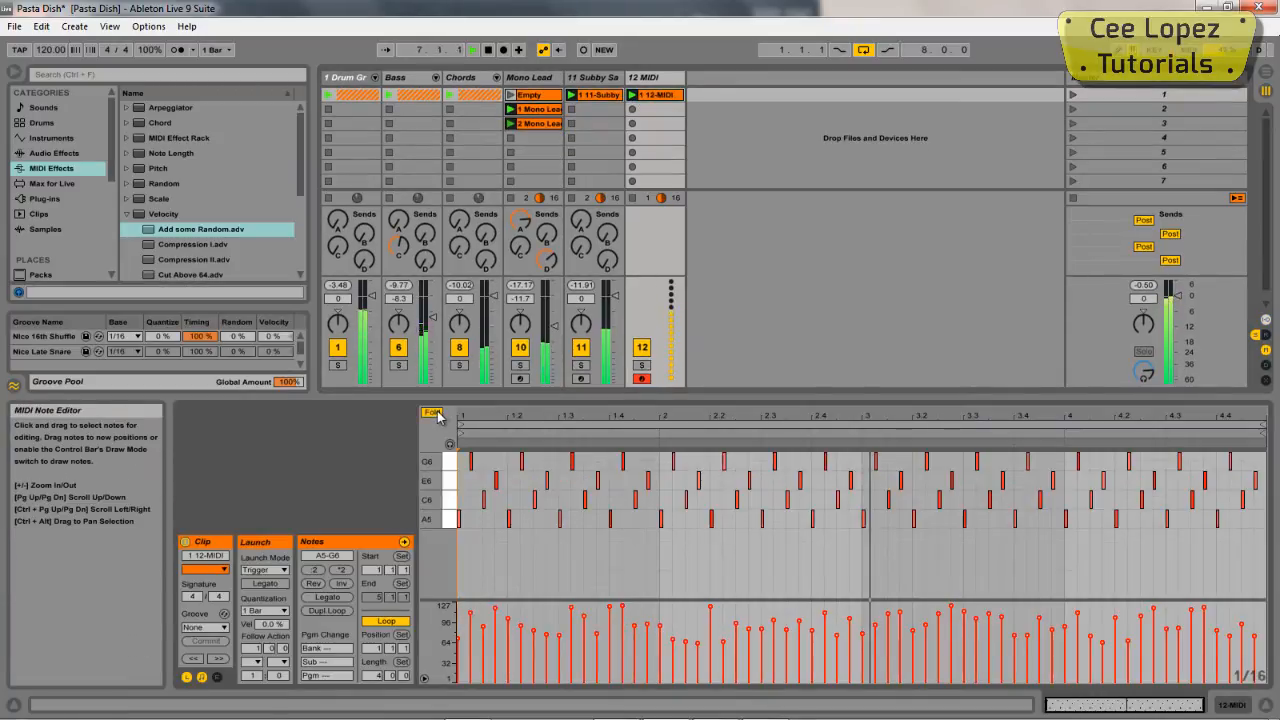
left_click(445, 497)
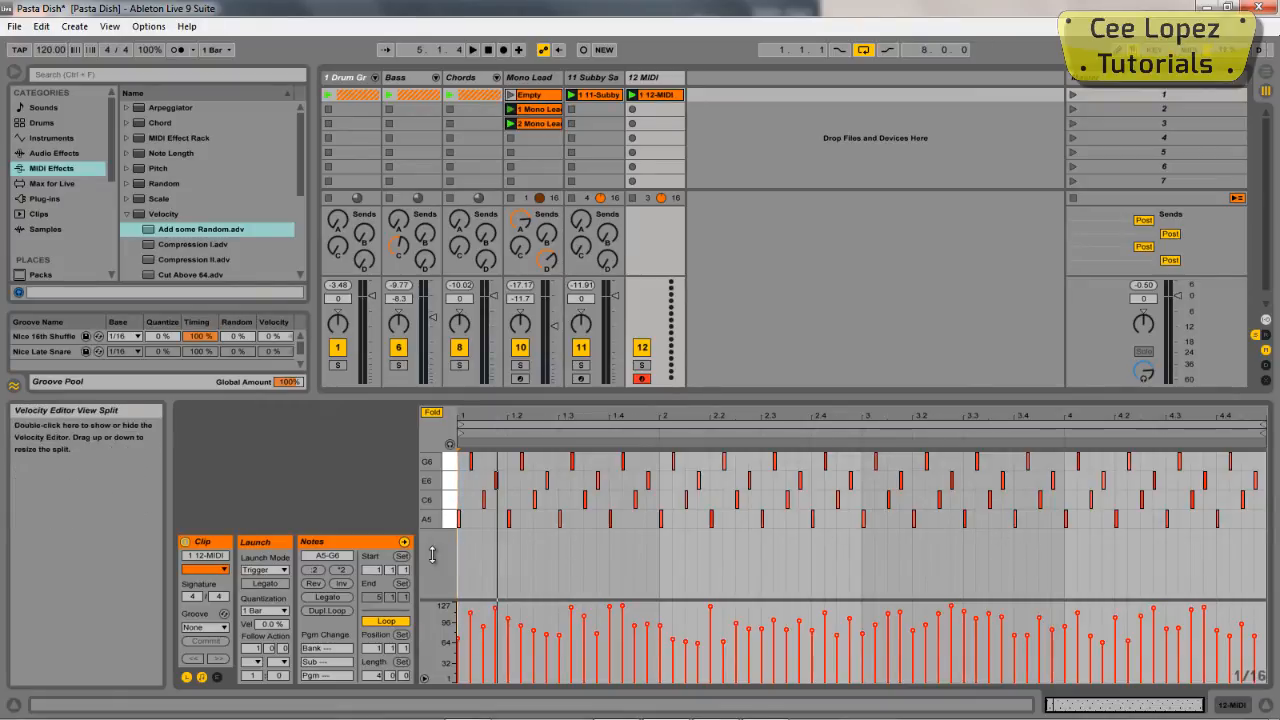
Add the MeldaProduction MRhythmizer plug-in from the Time folder to the 11 Subby Saw track
left_click(45, 199)
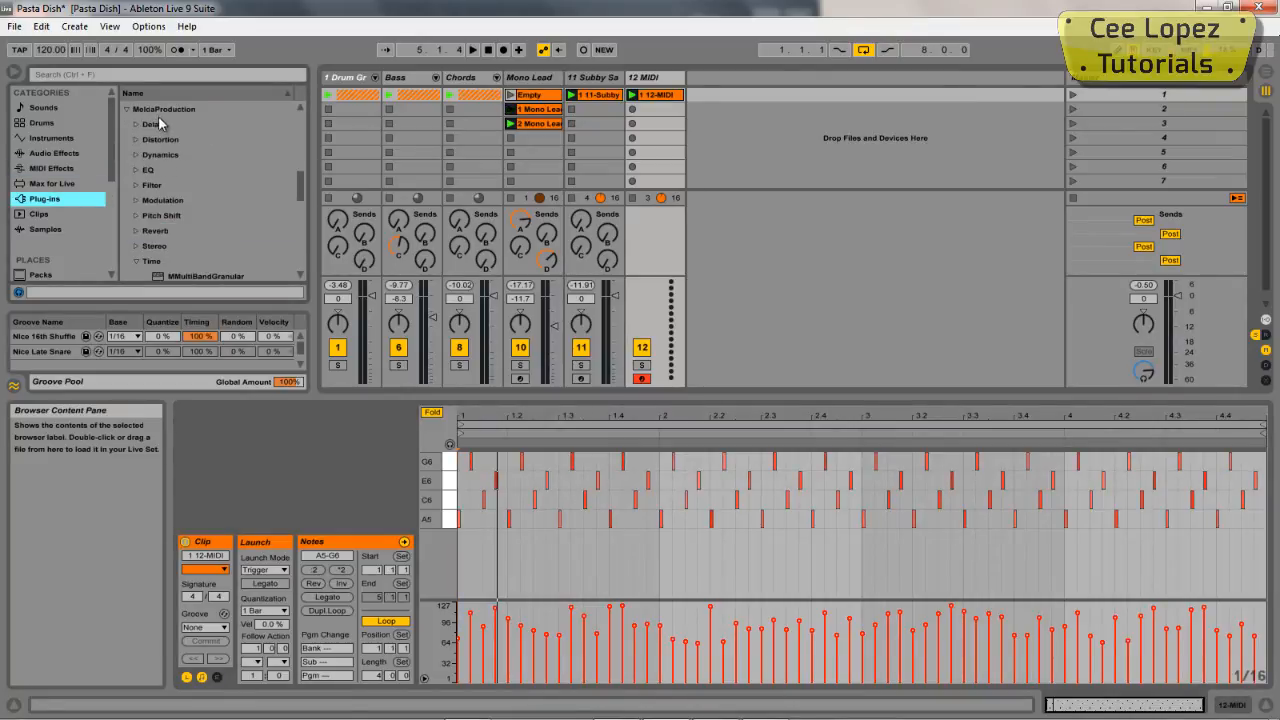
left_click(140, 157)
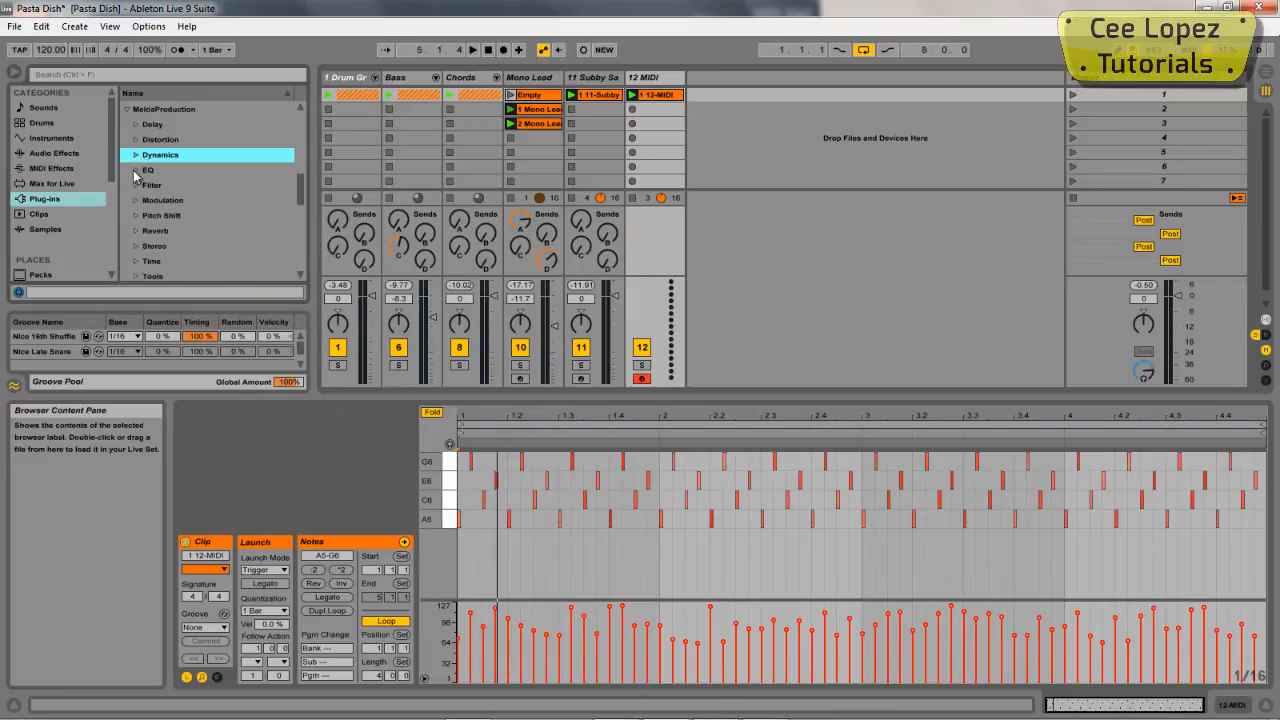
left_click(136, 172)
left_click(136, 172)
left_click(200, 186)
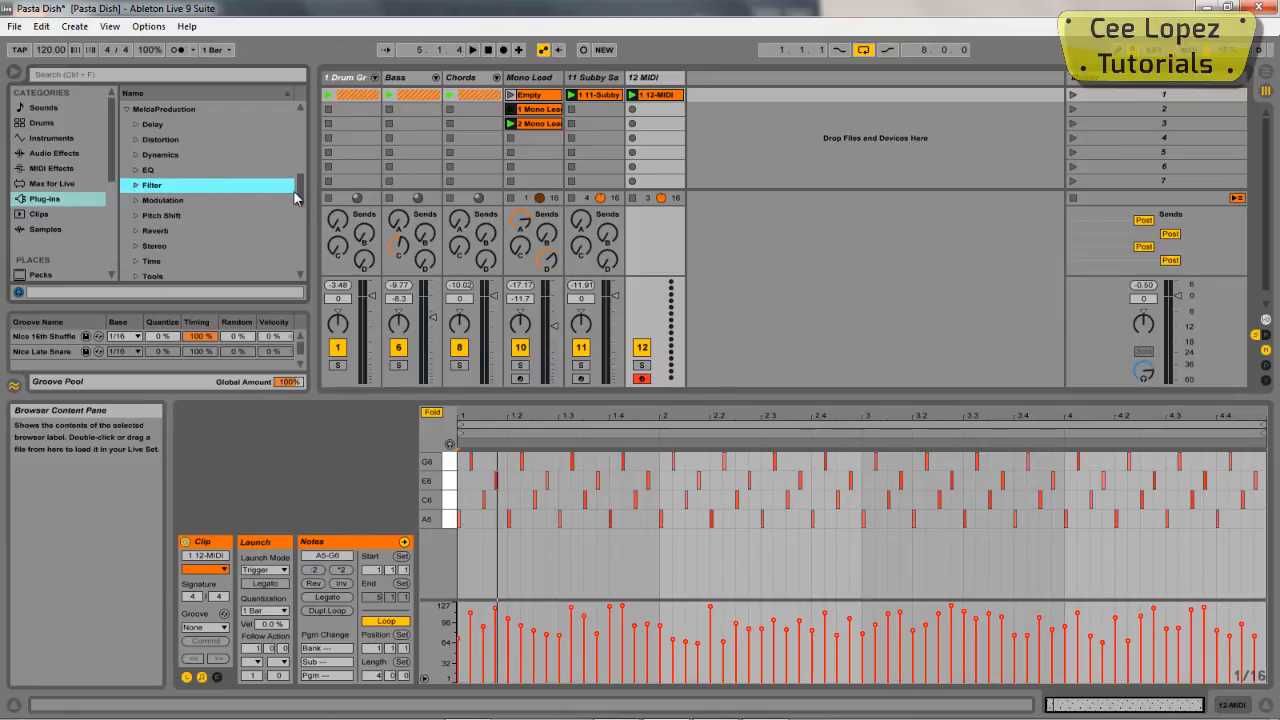
left_click(136, 263)
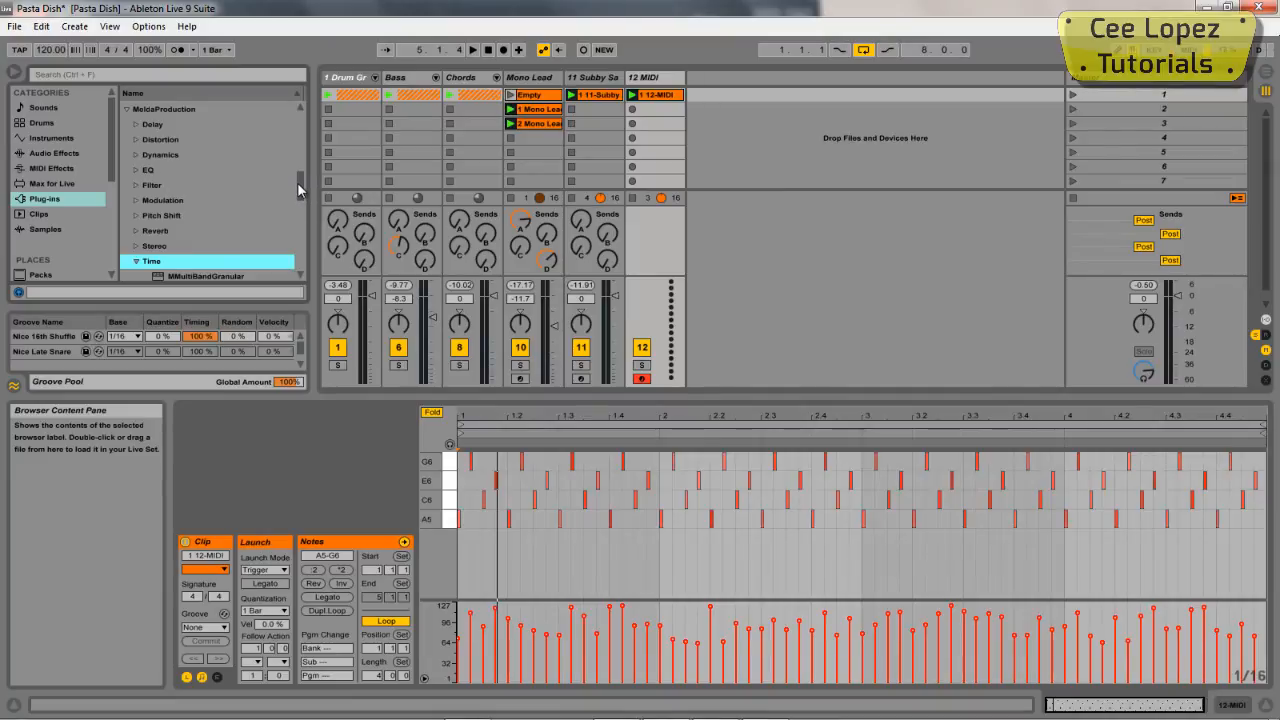
left_click_drag(300, 185, 300, 191)
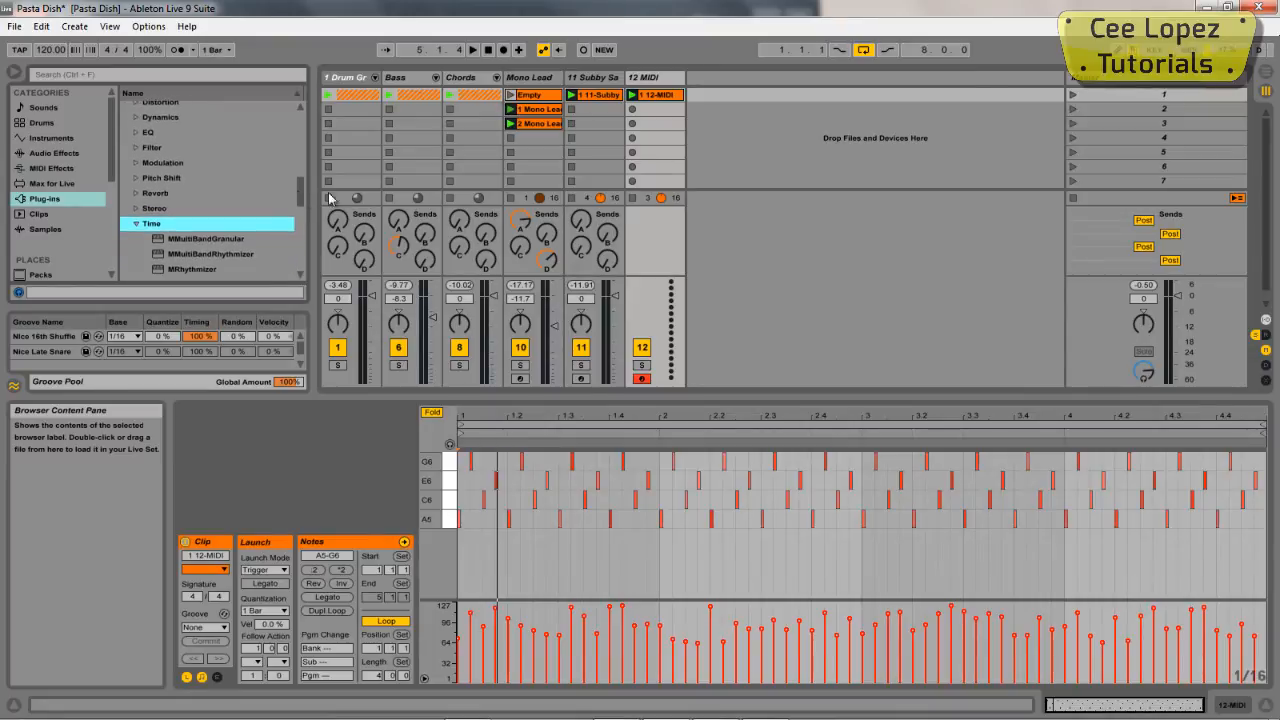
left_click(197, 271)
left_click_drag(197, 271, 586, 112)
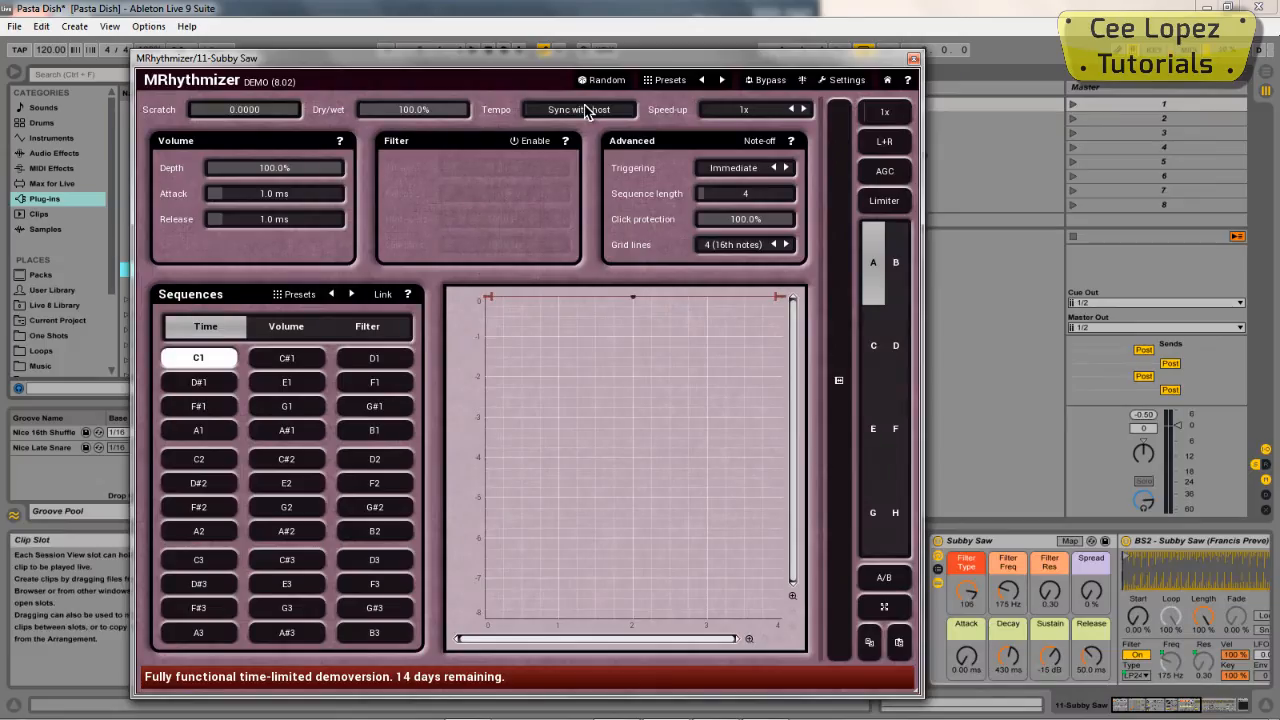
Play scene 1 and load the "Patterns (try enabling a modulator)" preset in MRhythmizer
left_click(58, 185)
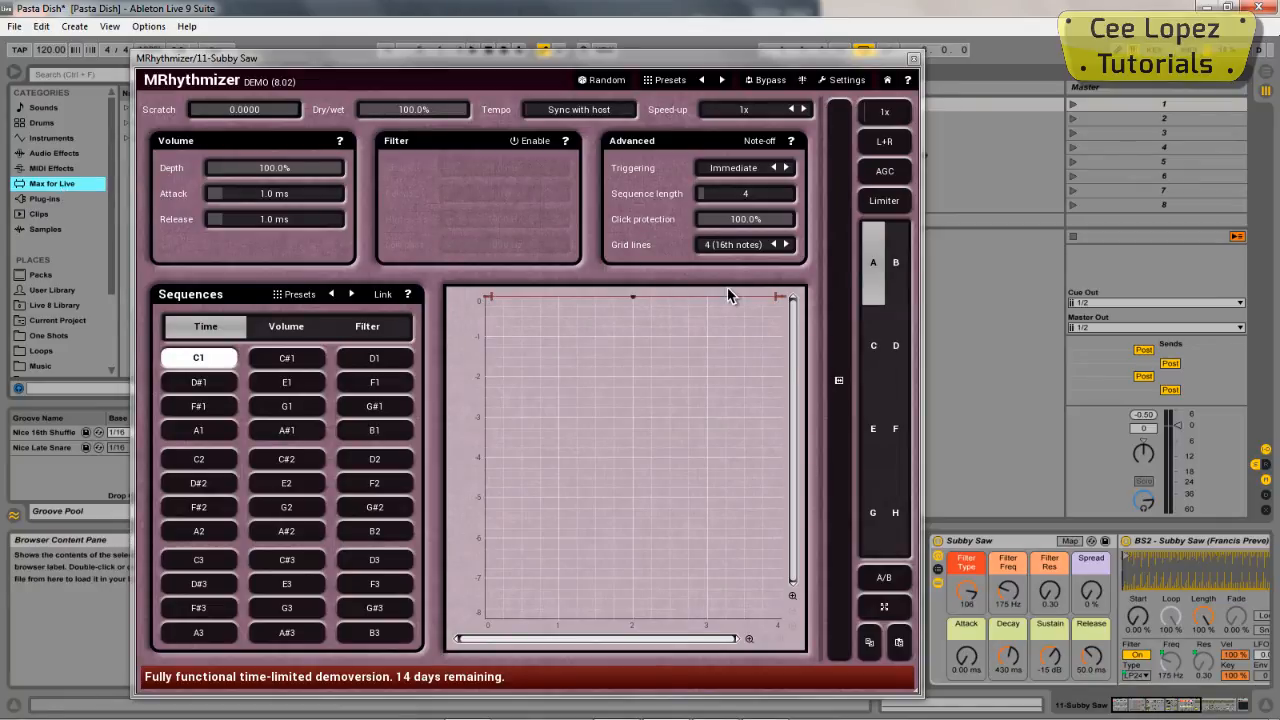
left_click(1071, 104)
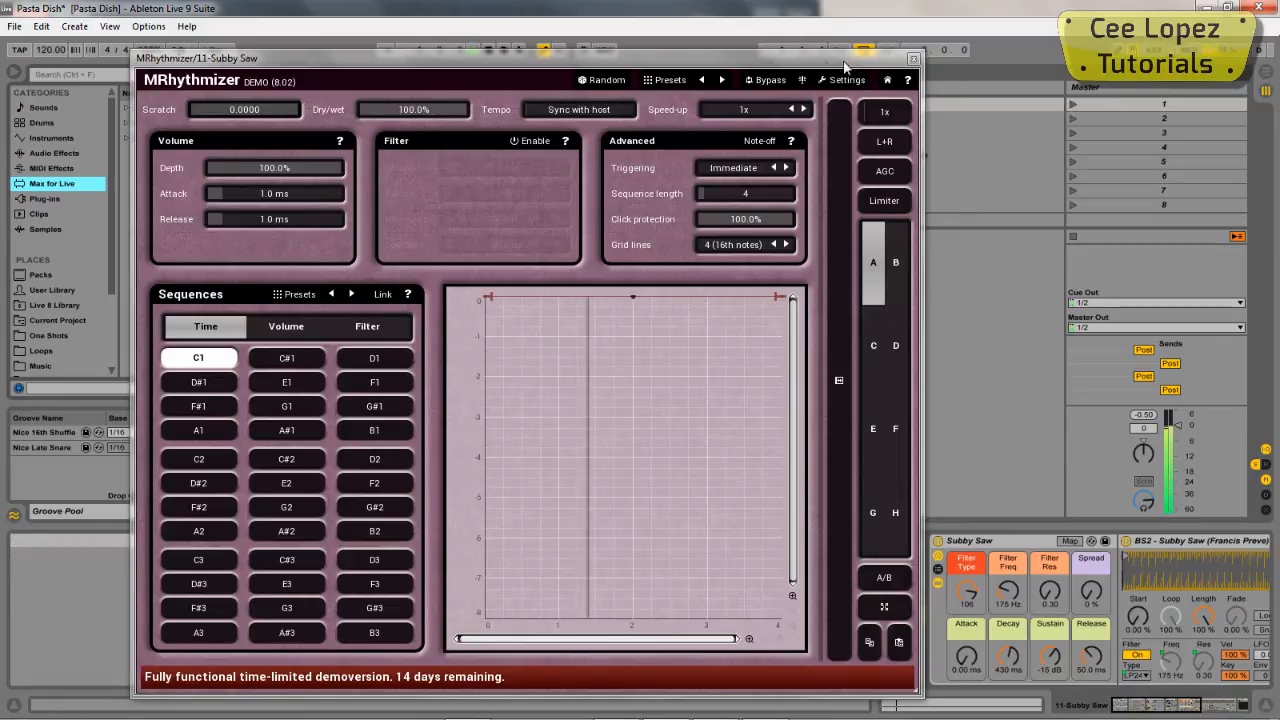
left_click(665, 82)
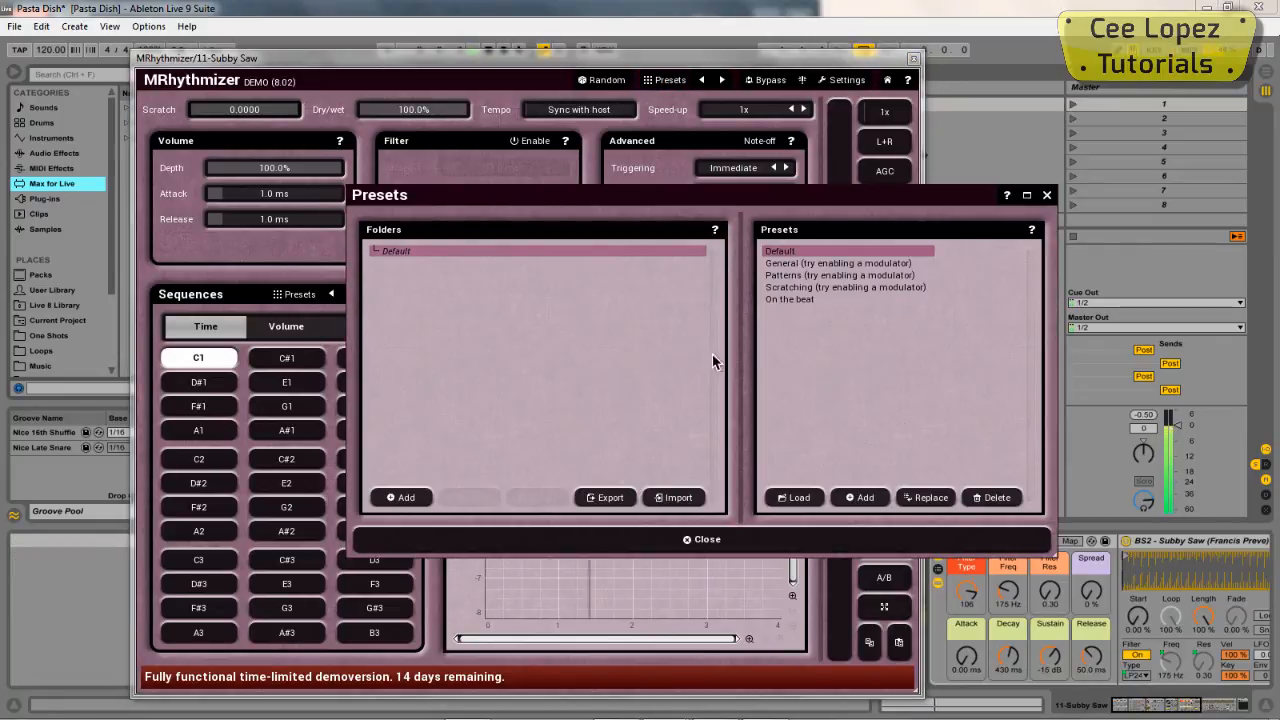
left_click(795, 277)
double_click(795, 279)
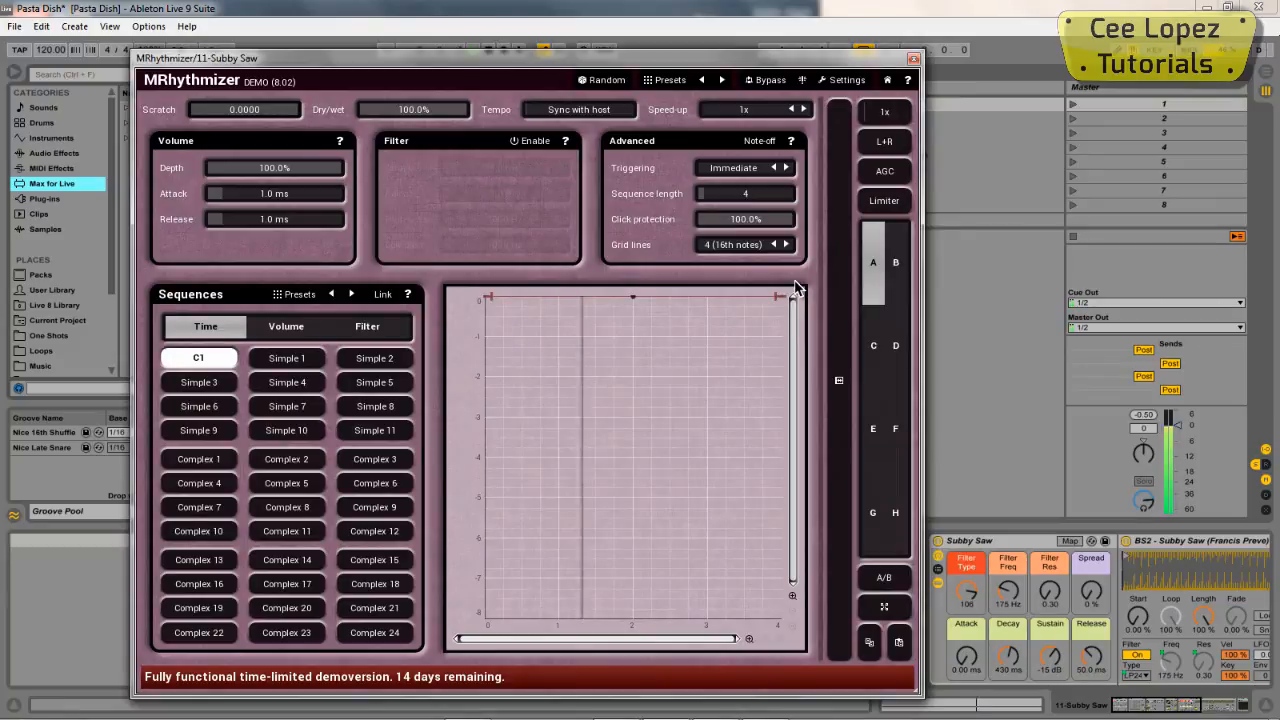
Audition MRhythmizer time sequences including Simple 7 and Complex 9, 11, 13 and 15, and return to C1
left_click(292, 412)
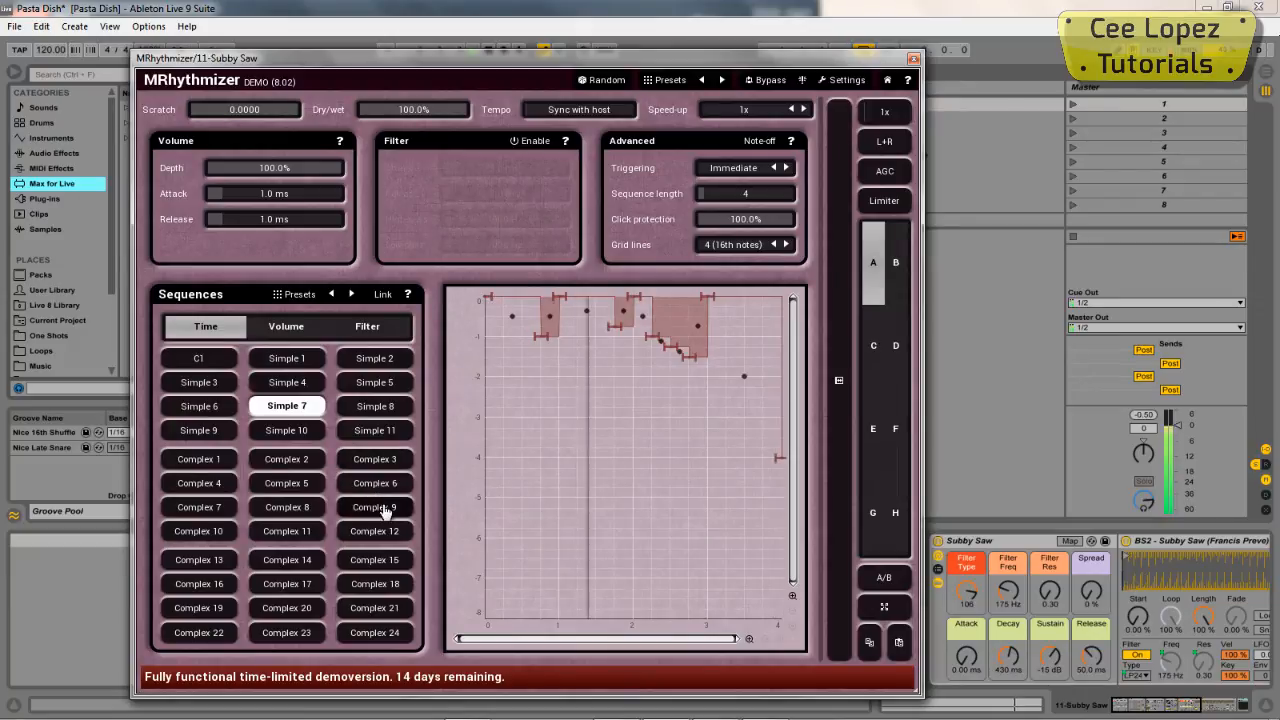
left_click(383, 508)
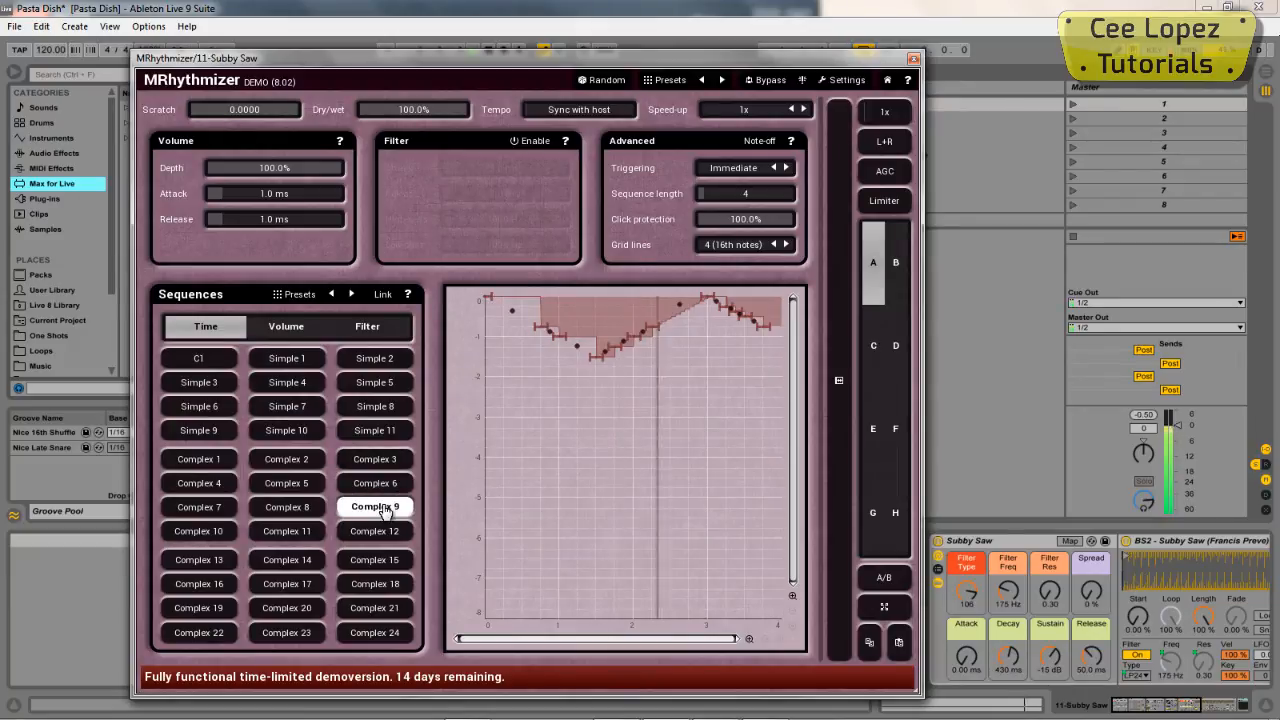
left_click(298, 535)
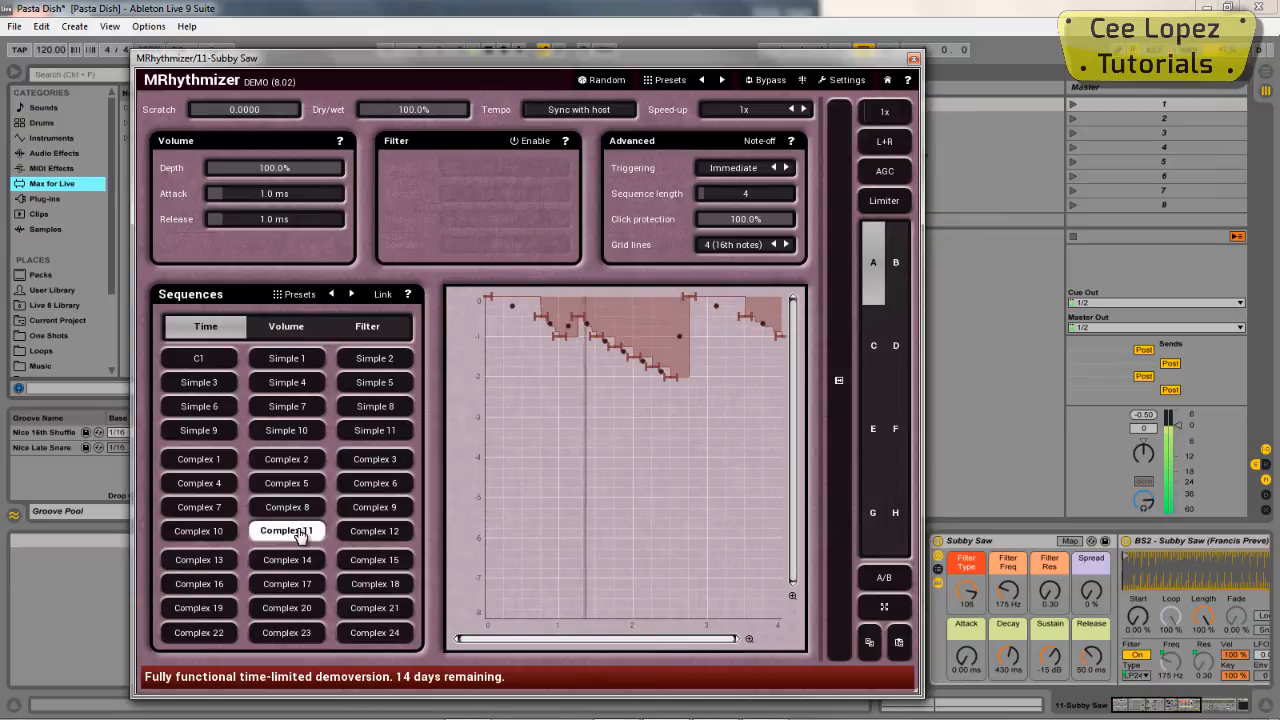
left_click(199, 559)
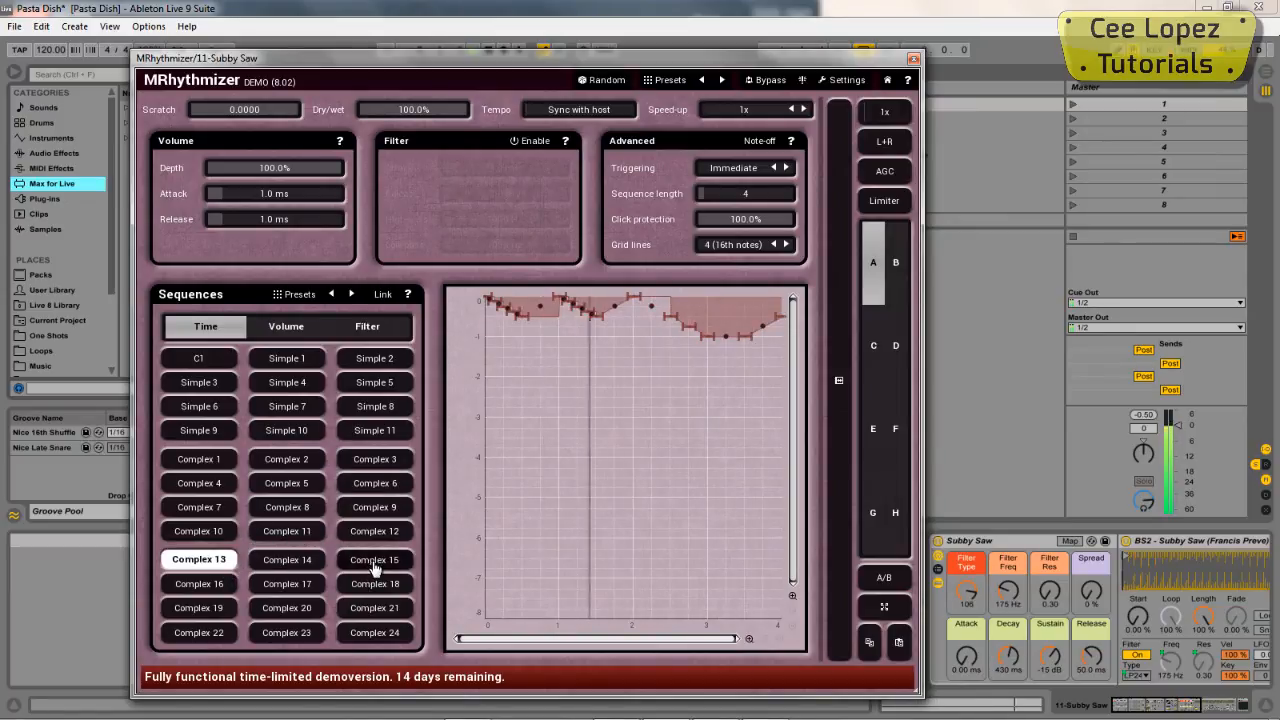
left_click(372, 562)
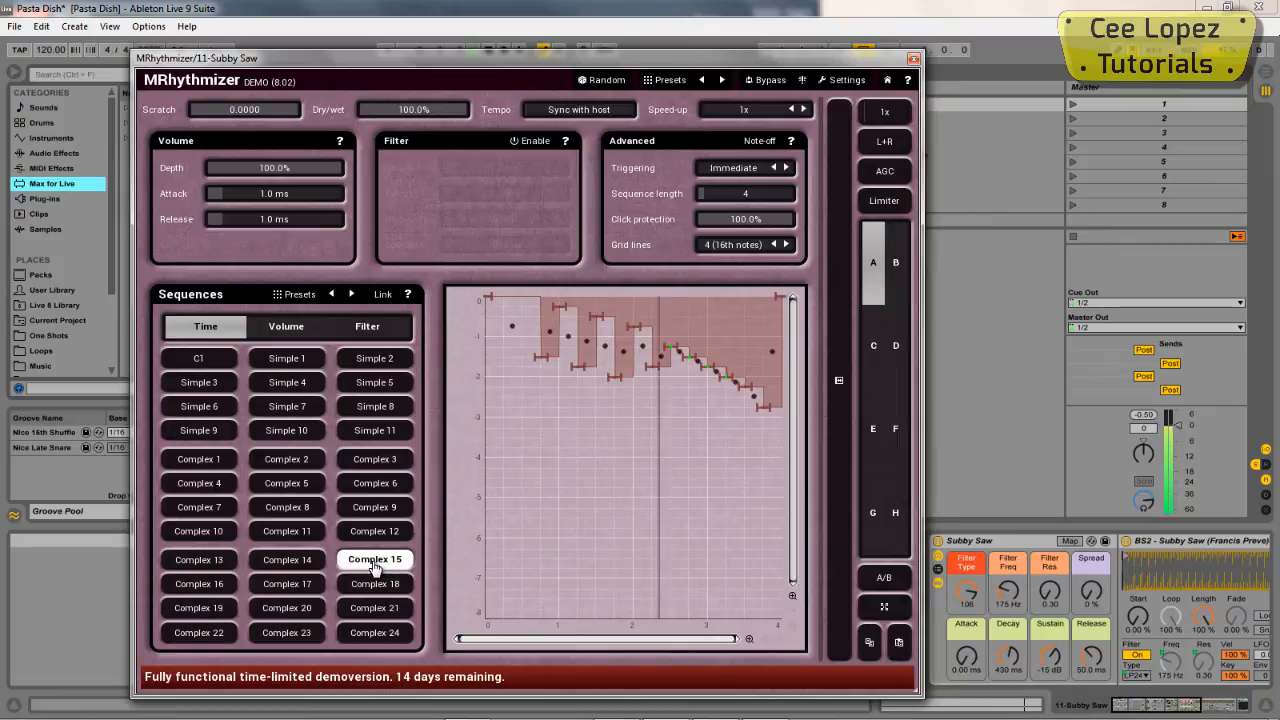
left_click(205, 406)
left_click(218, 361)
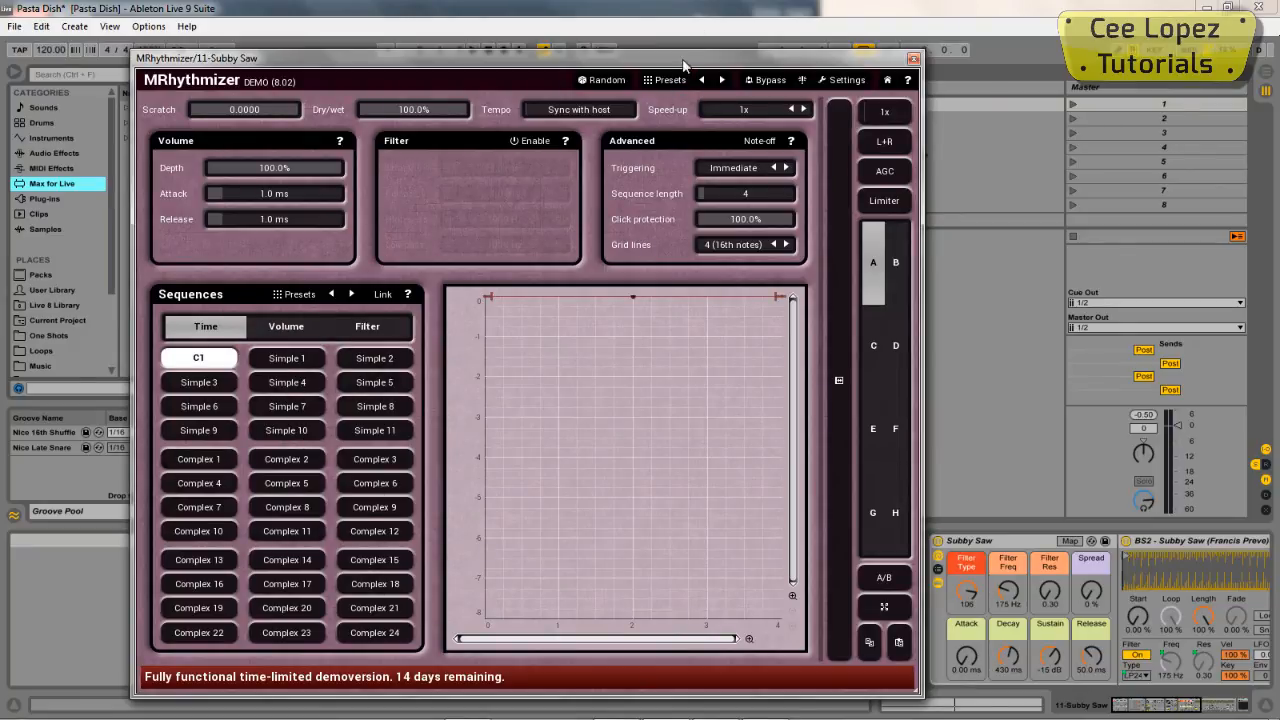
Move the MRhythmizer window aside and delete the recorded clip from the 12 MIDI track
left_click_drag(682, 60, 342, 152)
left_click(665, 87)
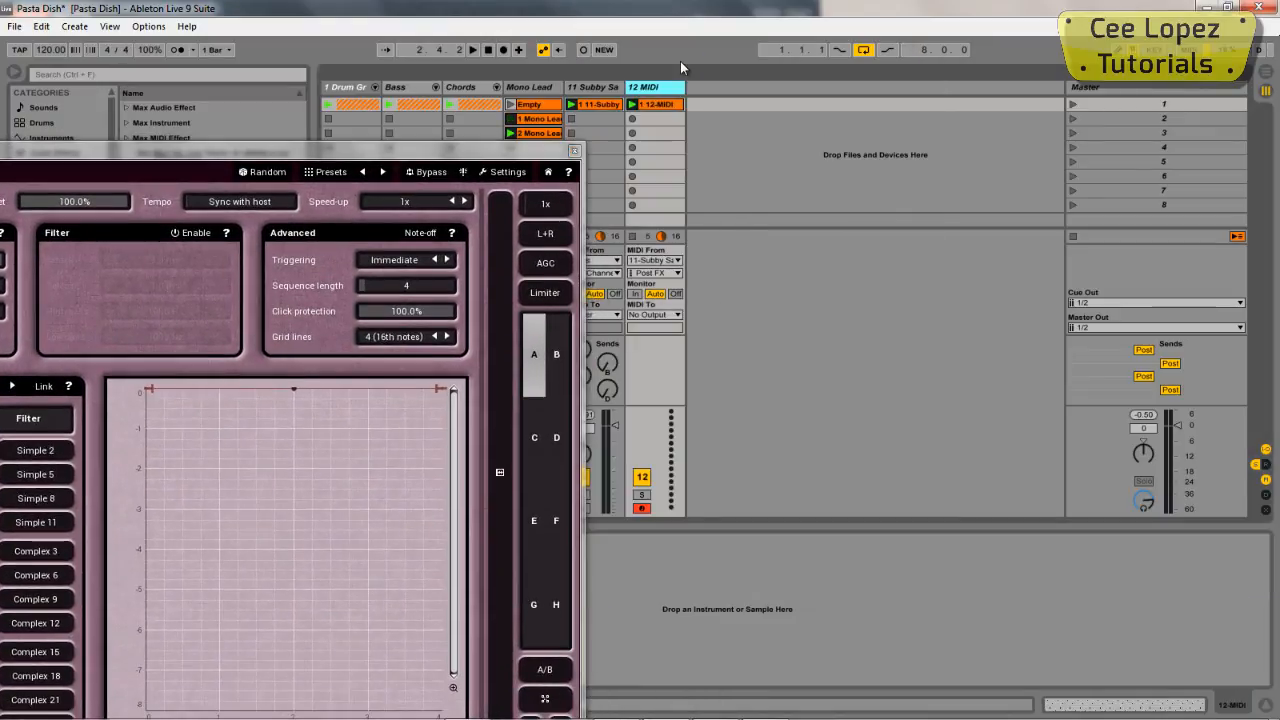
key("Delete")
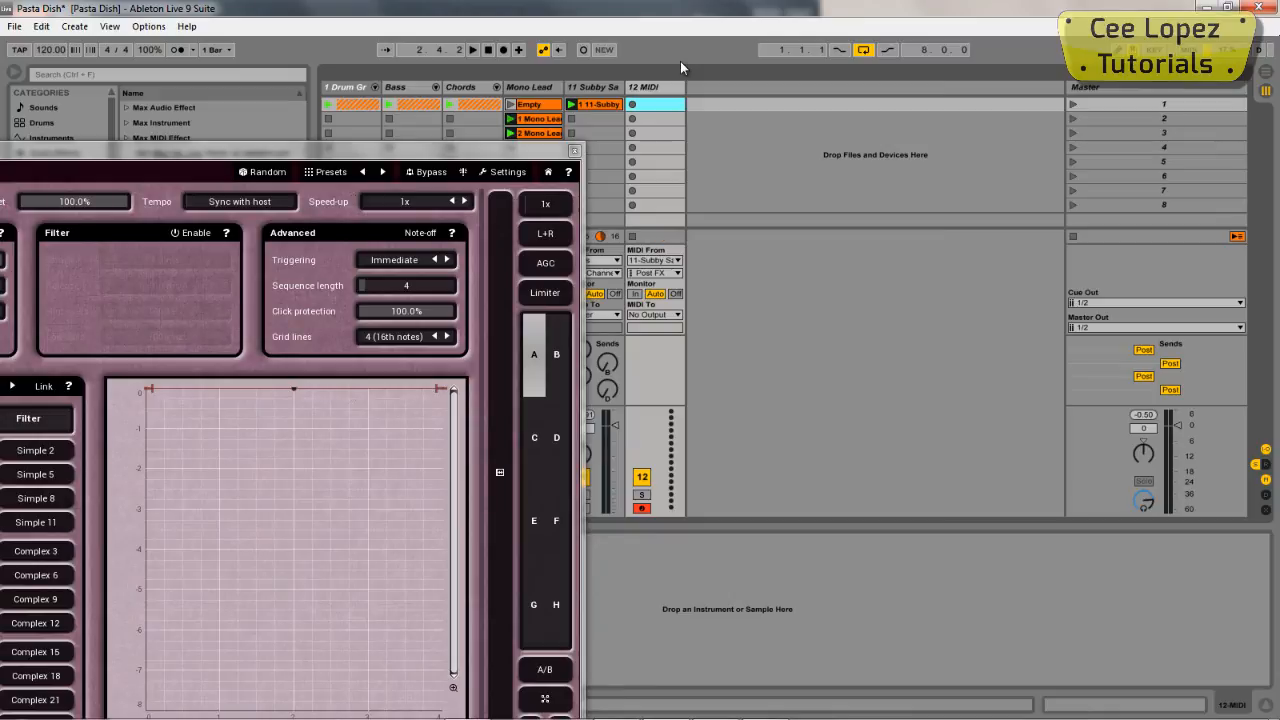
Set the 12 MIDI track's MIDI From to All Ins and its MIDI To to 11-Subby Saw with 1-MRhythmizer as the destination
left_click(655, 260)
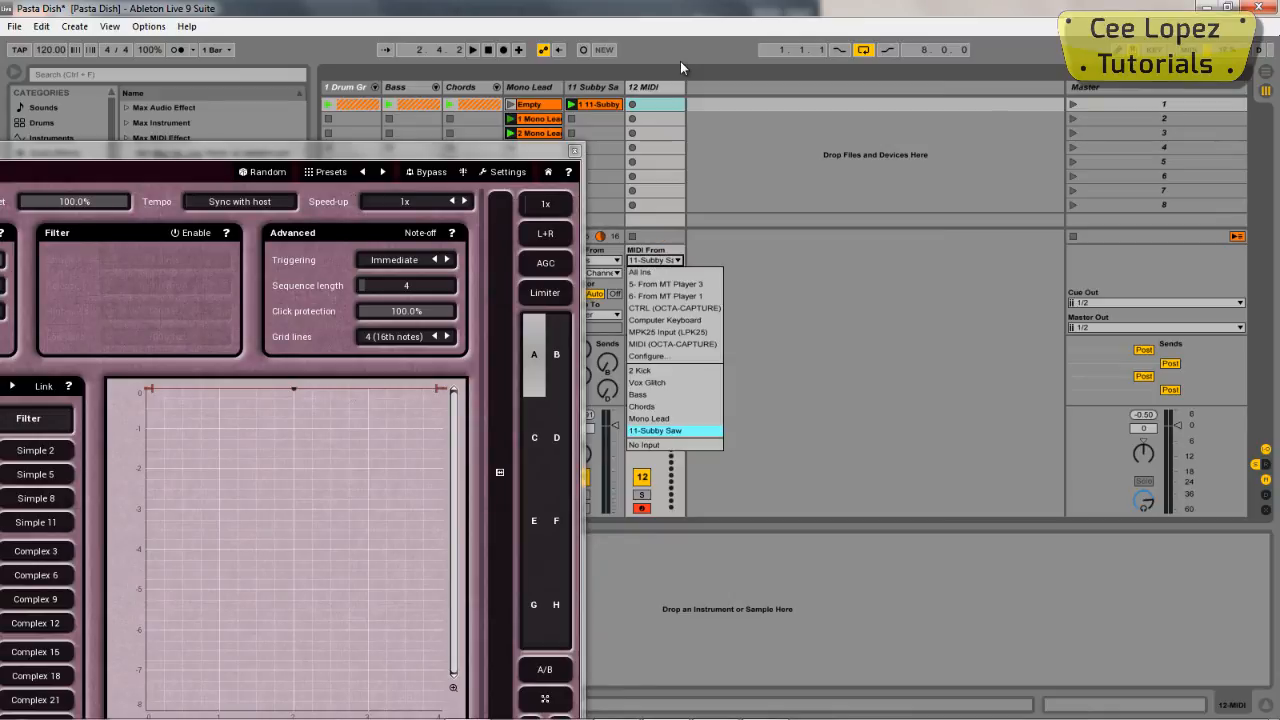
left_click(655, 260)
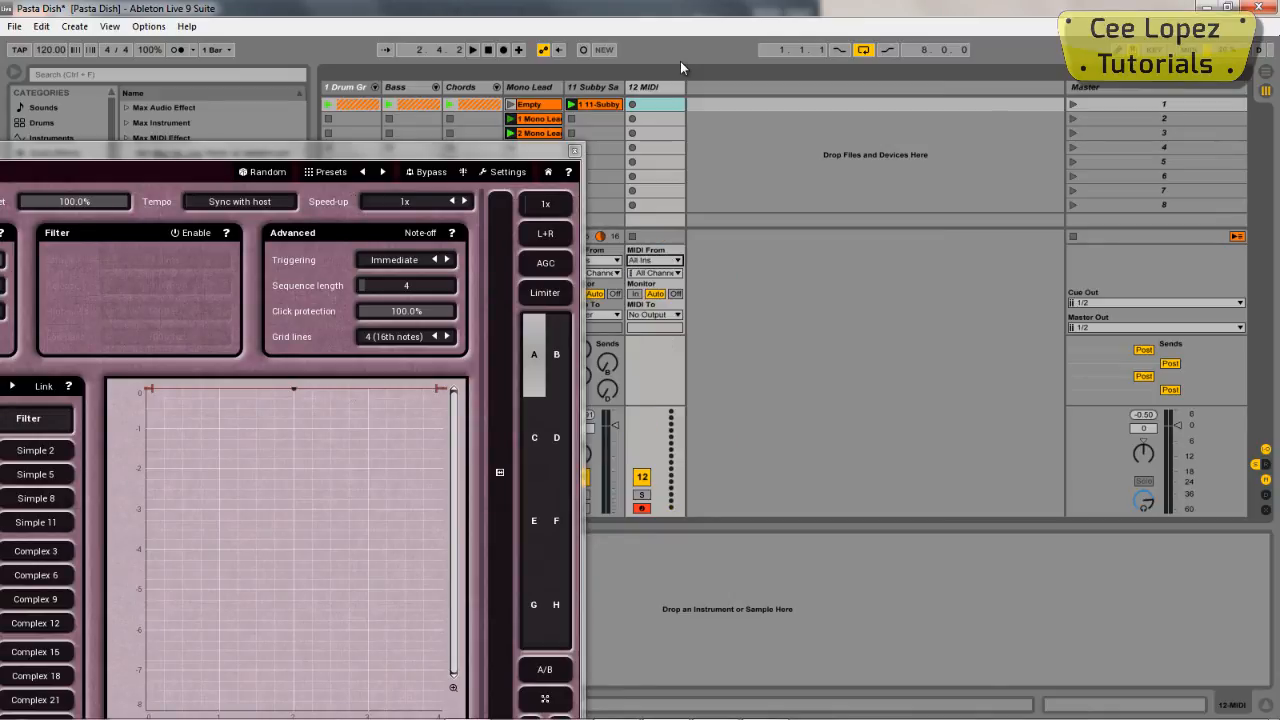
left_click(655, 314)
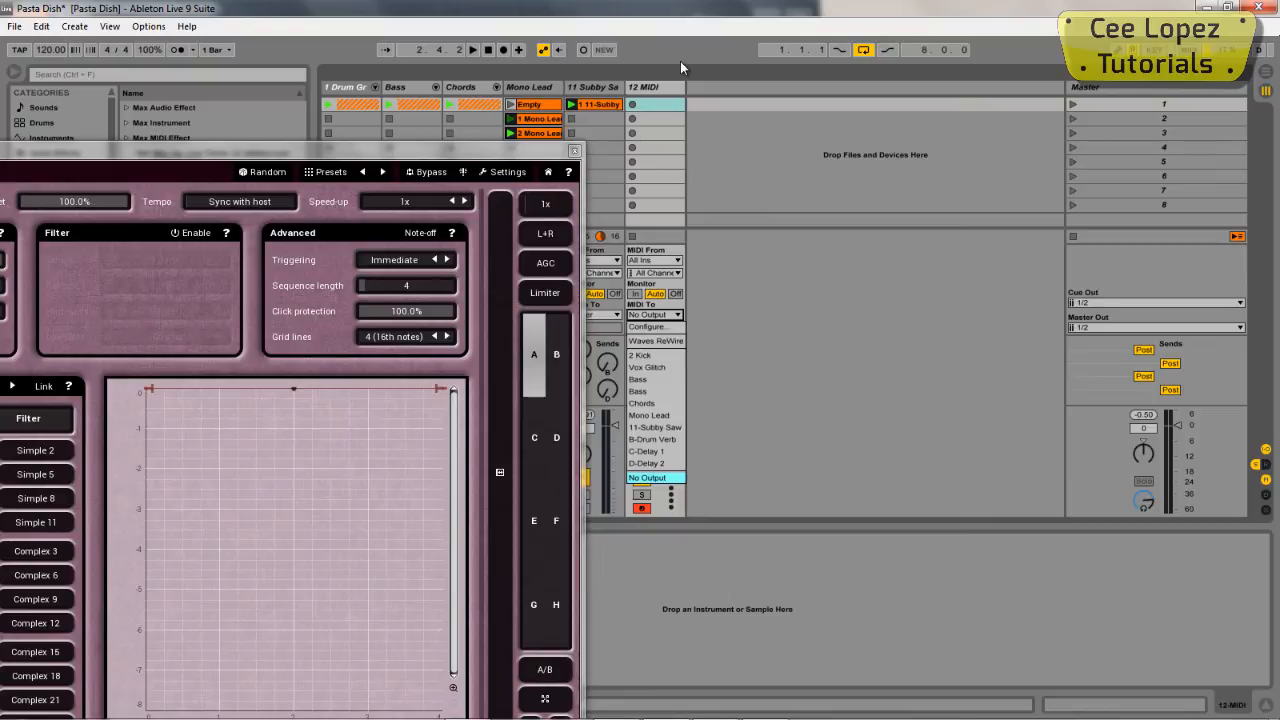
left_click(655, 428)
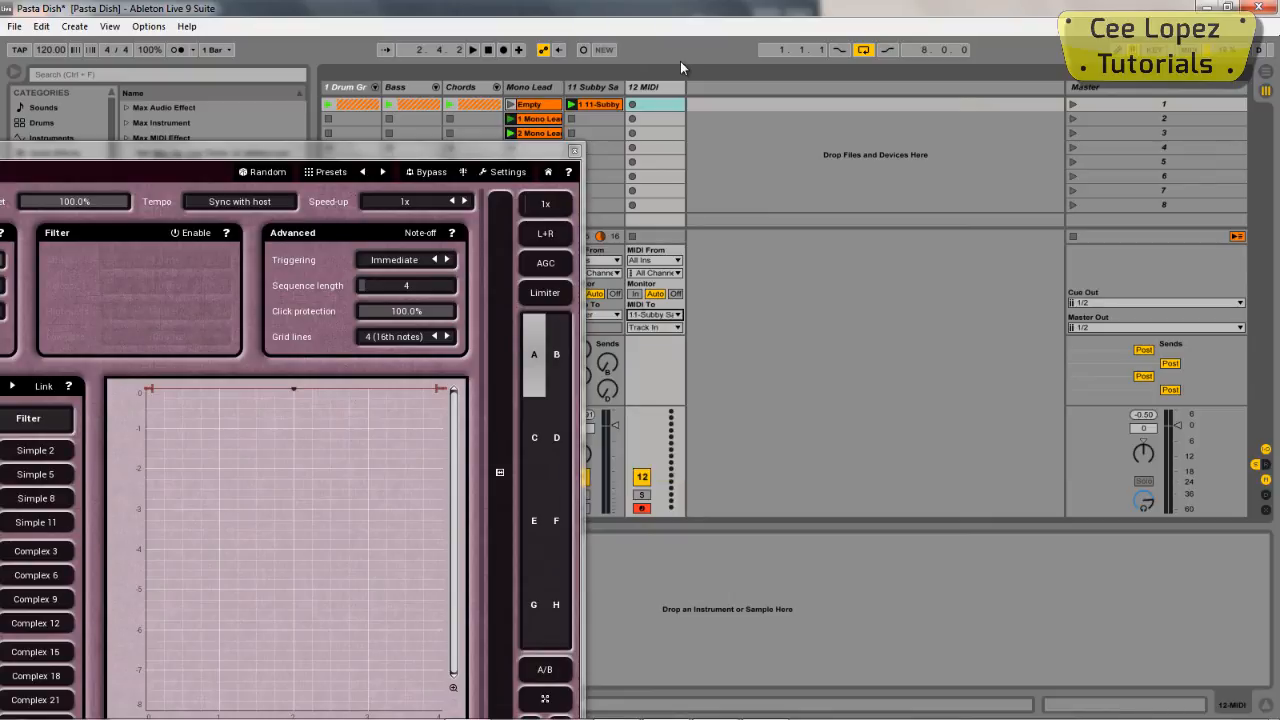
left_click(655, 327)
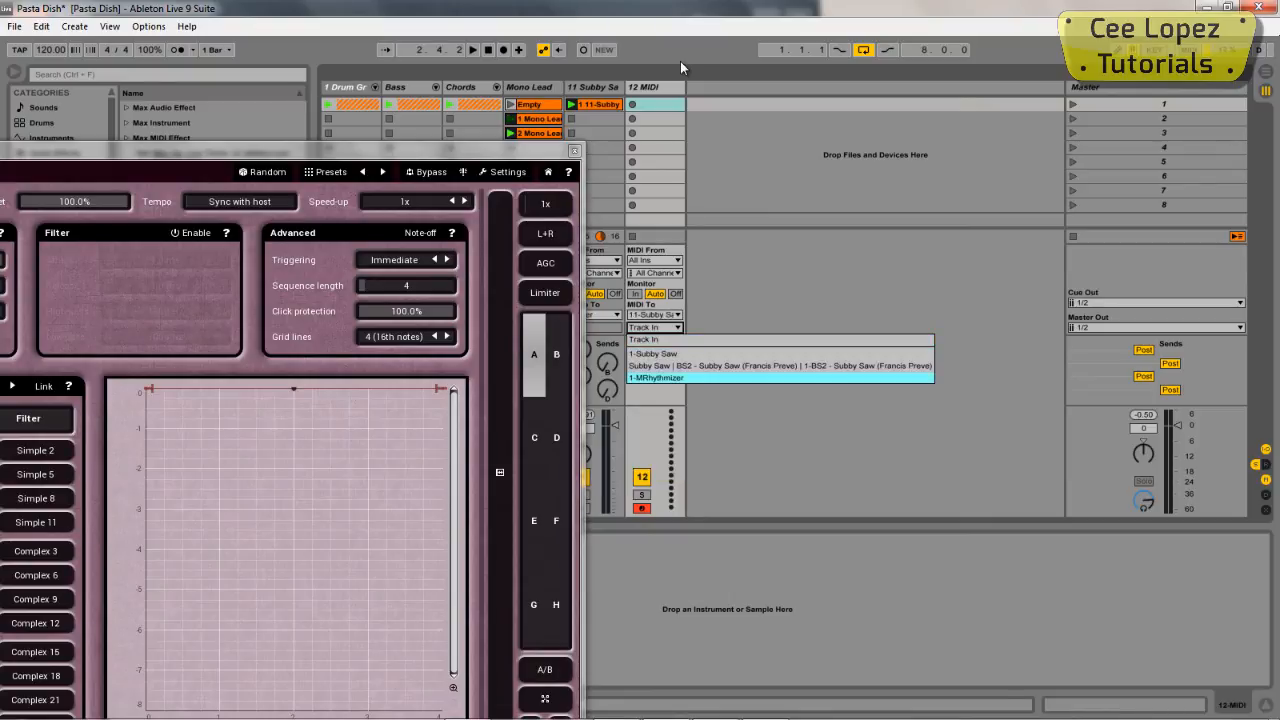
left_click(655, 377)
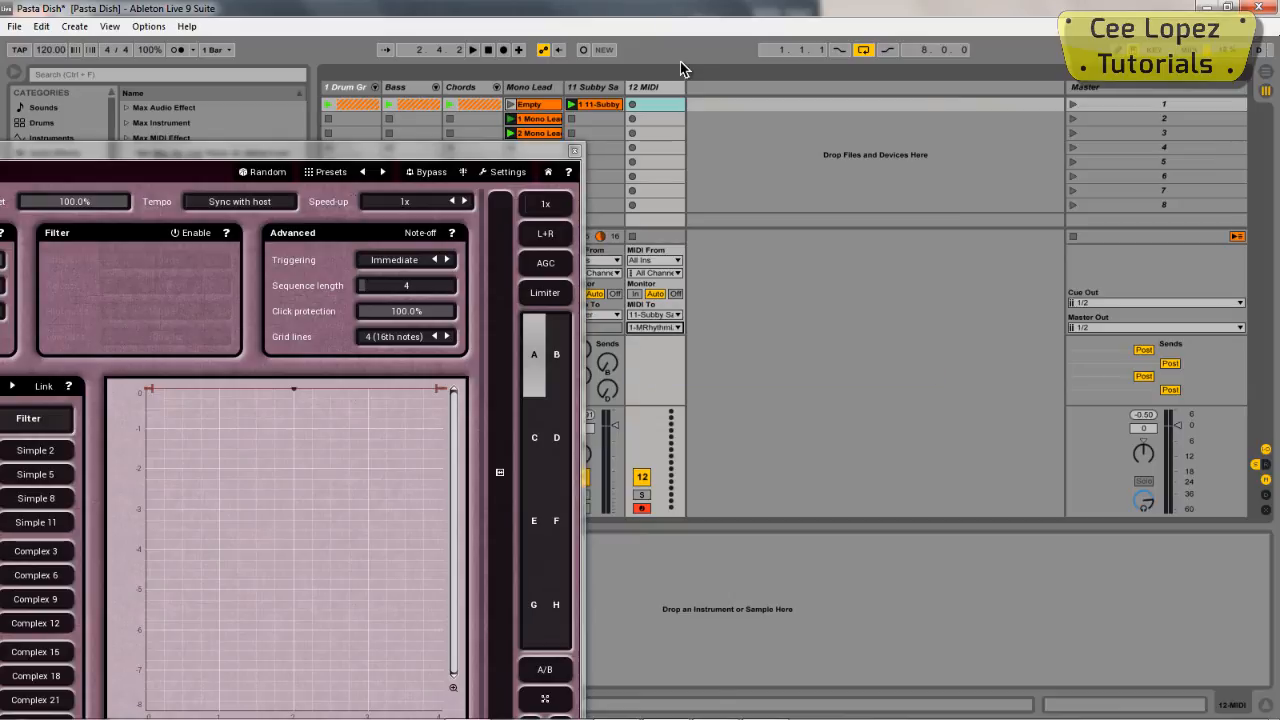
Bring the MRhythmizer window back into full view and set its Triggering mode to Immediate single shot
left_click_drag(227, 151, 680, 65)
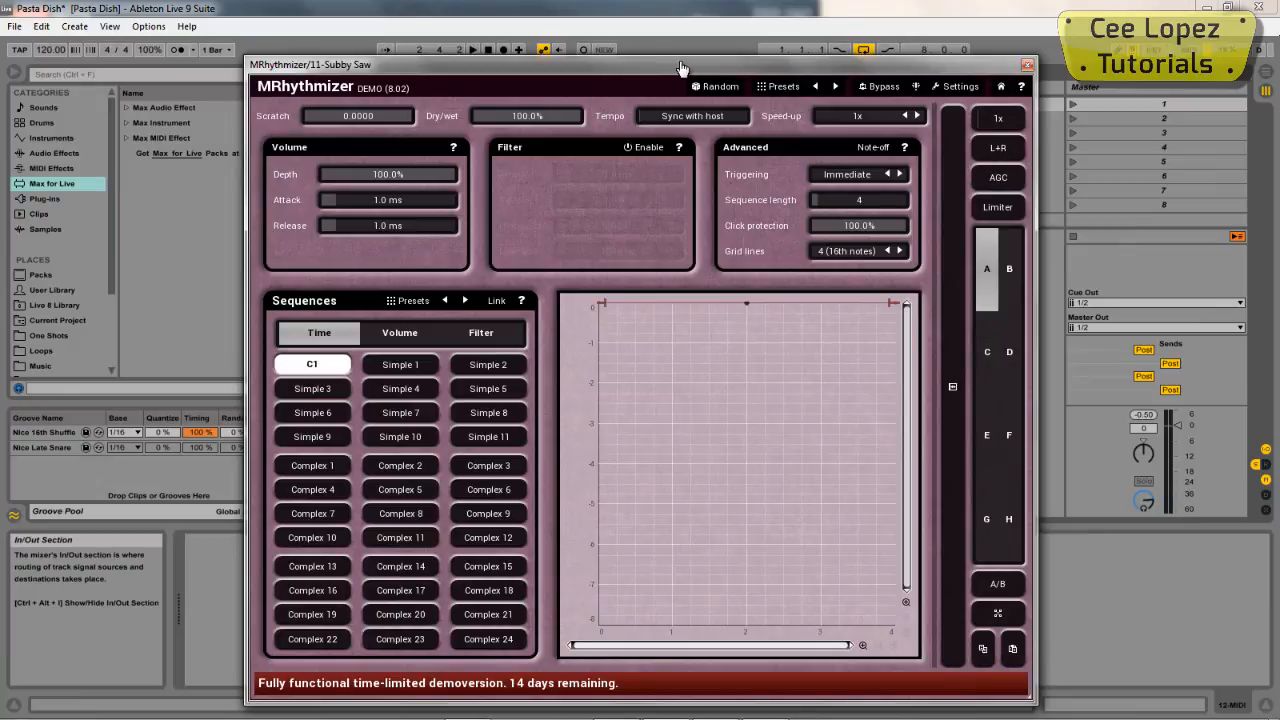
left_click(848, 176)
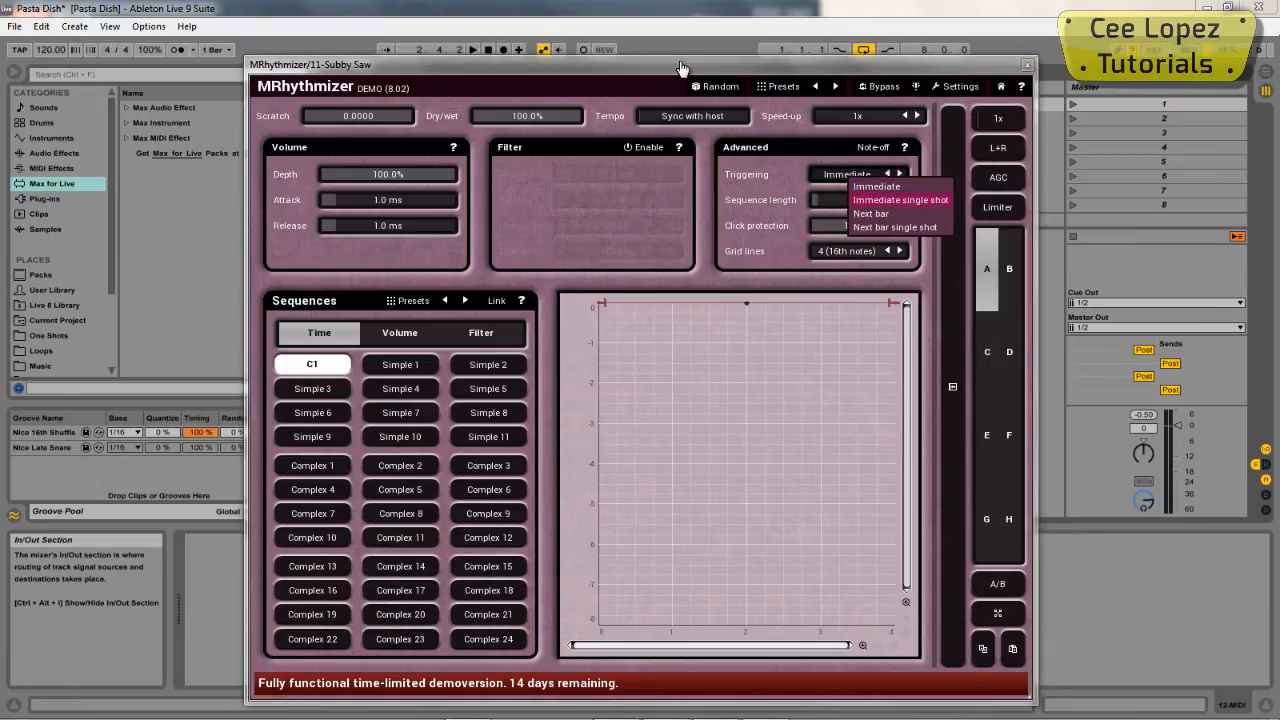
left_click(900, 199)
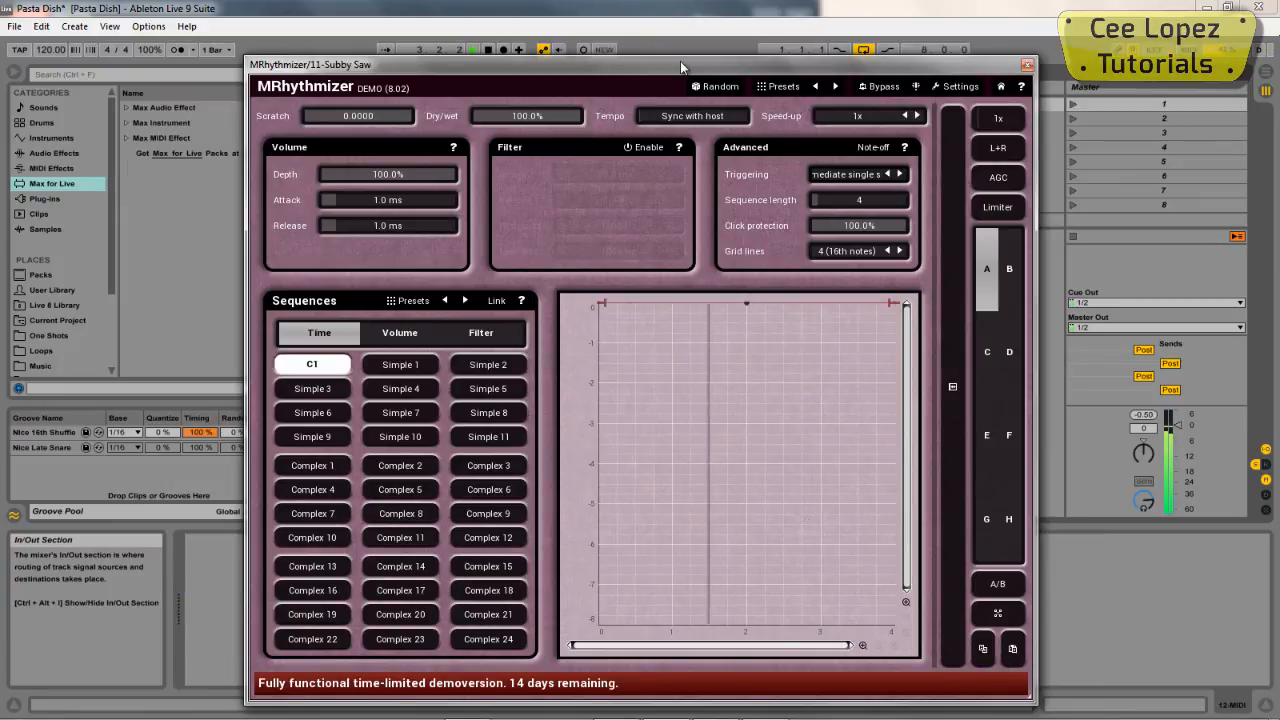
Record a clip of MIDI notes triggering MRhythmizer sequences into the first slot of the 12 MIDI track
mouse_move(681, 63)
left_mouse_down()
mouse_move(385, 89)
mouse_move(411, 137)
left_mouse_up()
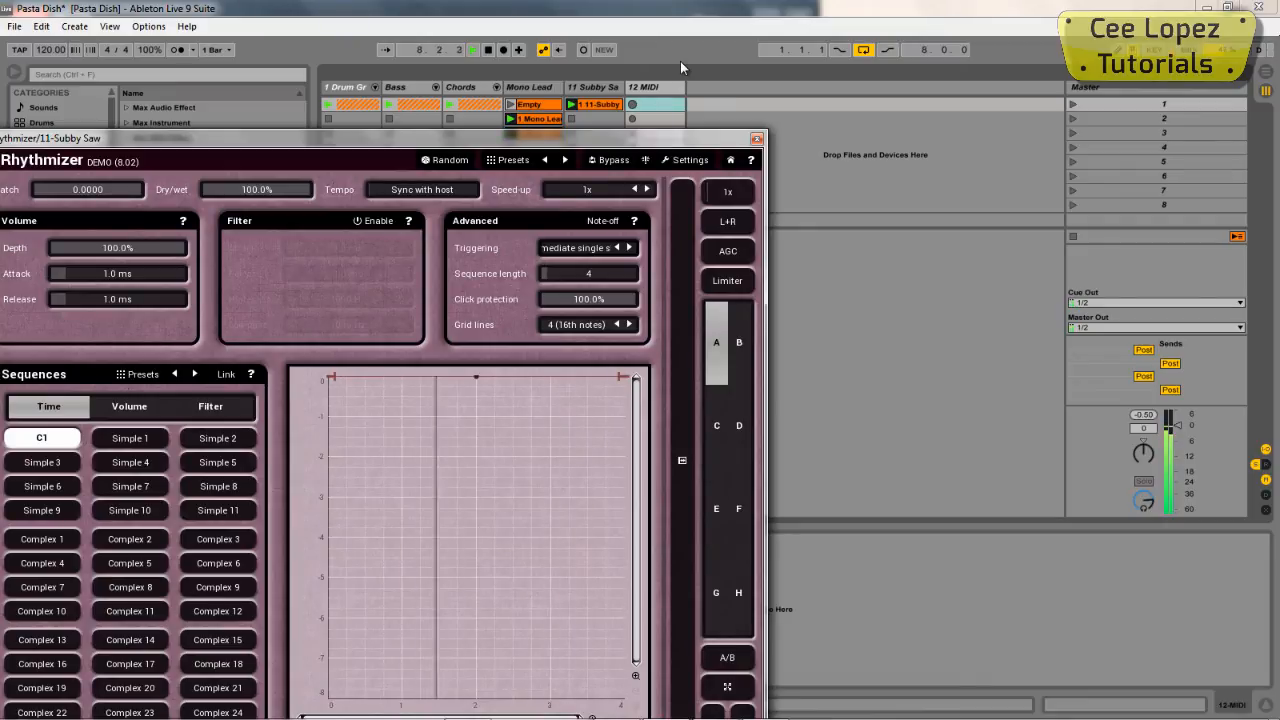
left_click(681, 68)
key("Return")
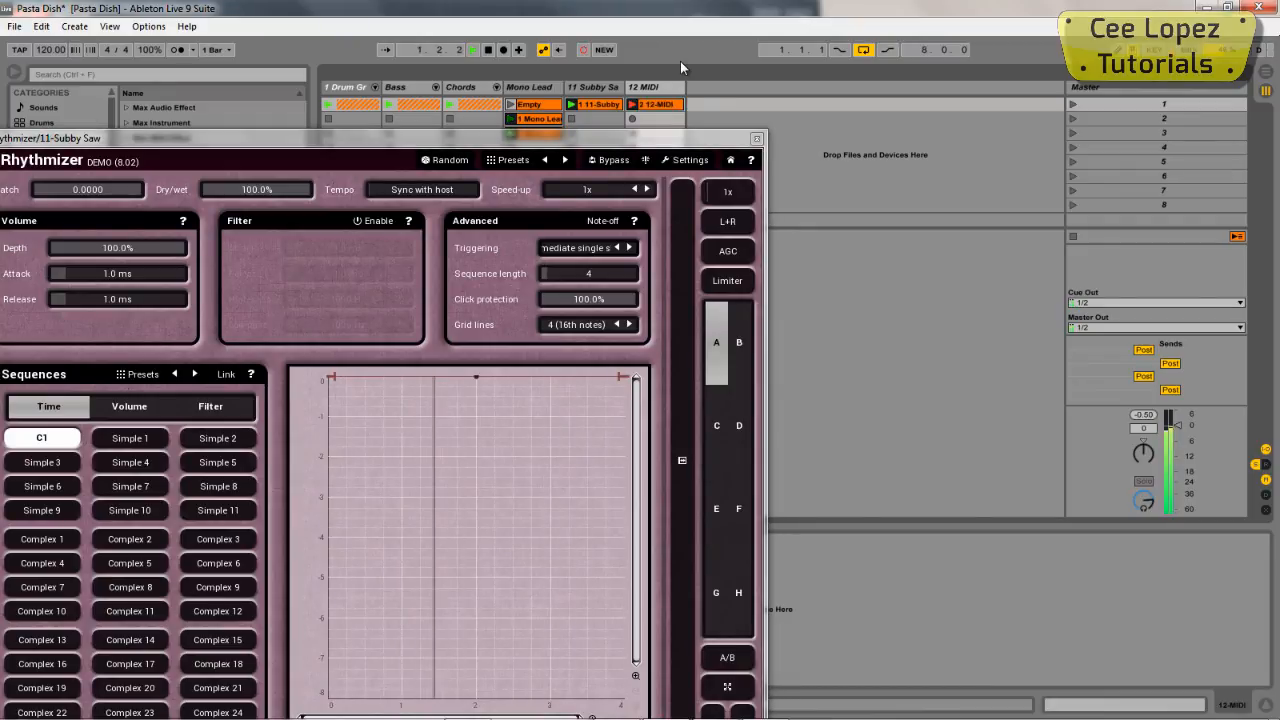
key("w")
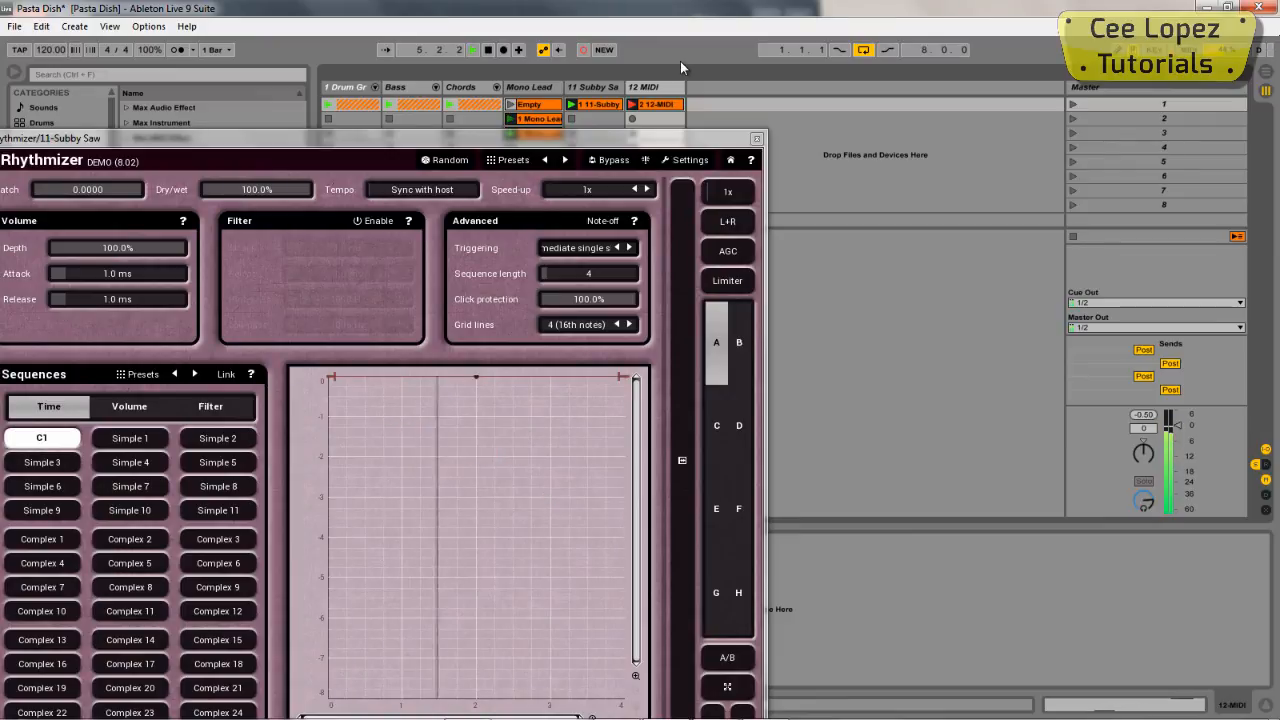
mouse_move(411, 138)
left_mouse_down()
mouse_move(748, 9)
mouse_move(682, 116)
left_mouse_up()
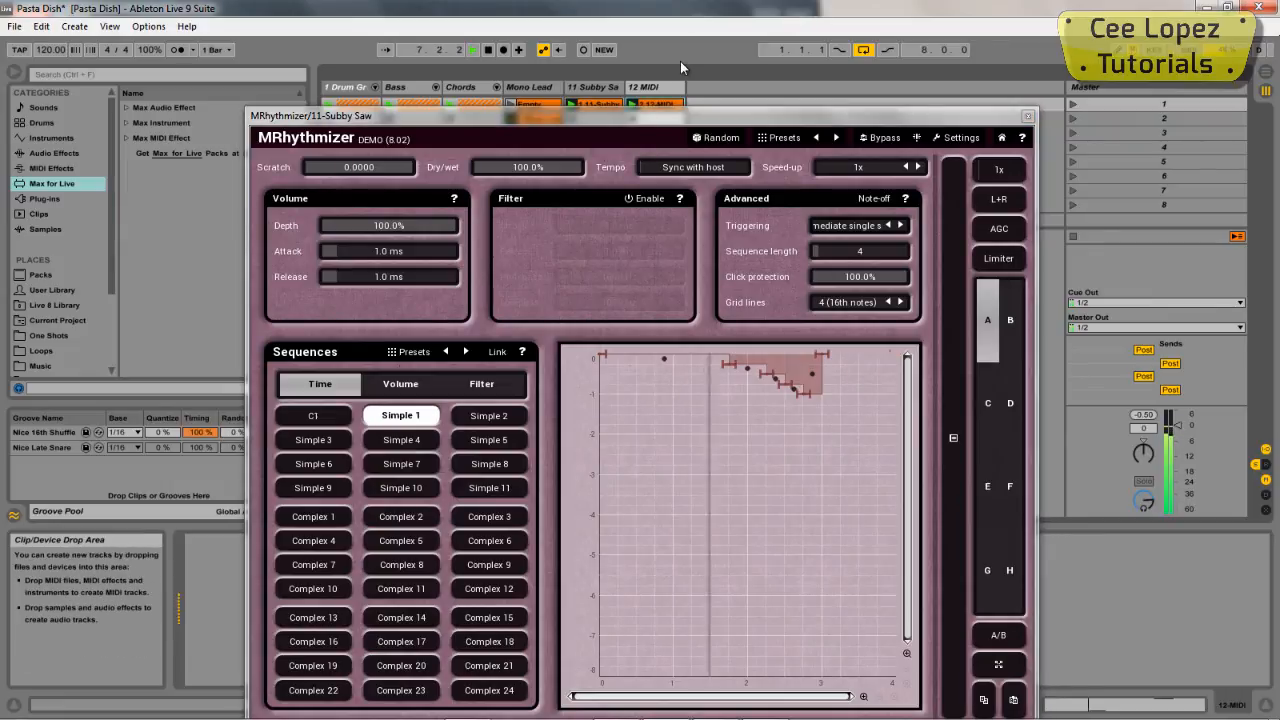
left_click_drag(682, 116, 760, 22)
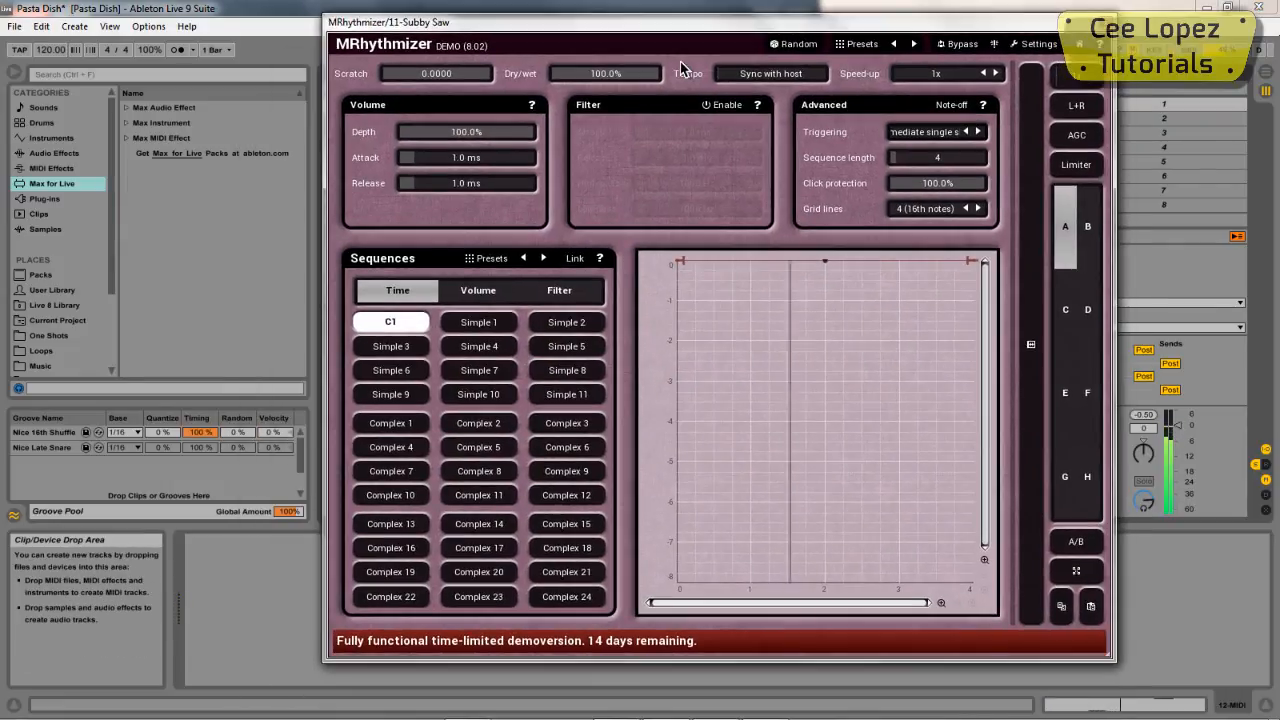
Open the newly recorded 12-MIDI clip and set its loop length to 4 bars
left_click(1124, 705)
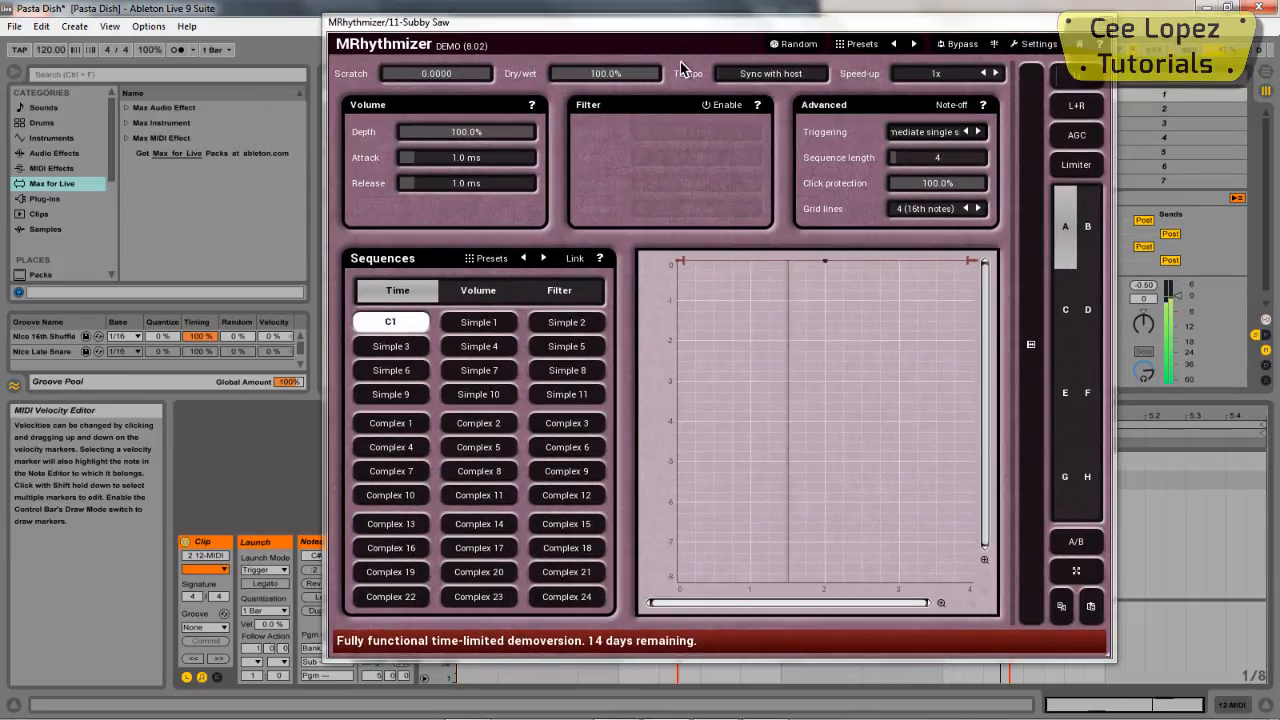
left_click_drag(660, 22, 795, 37)
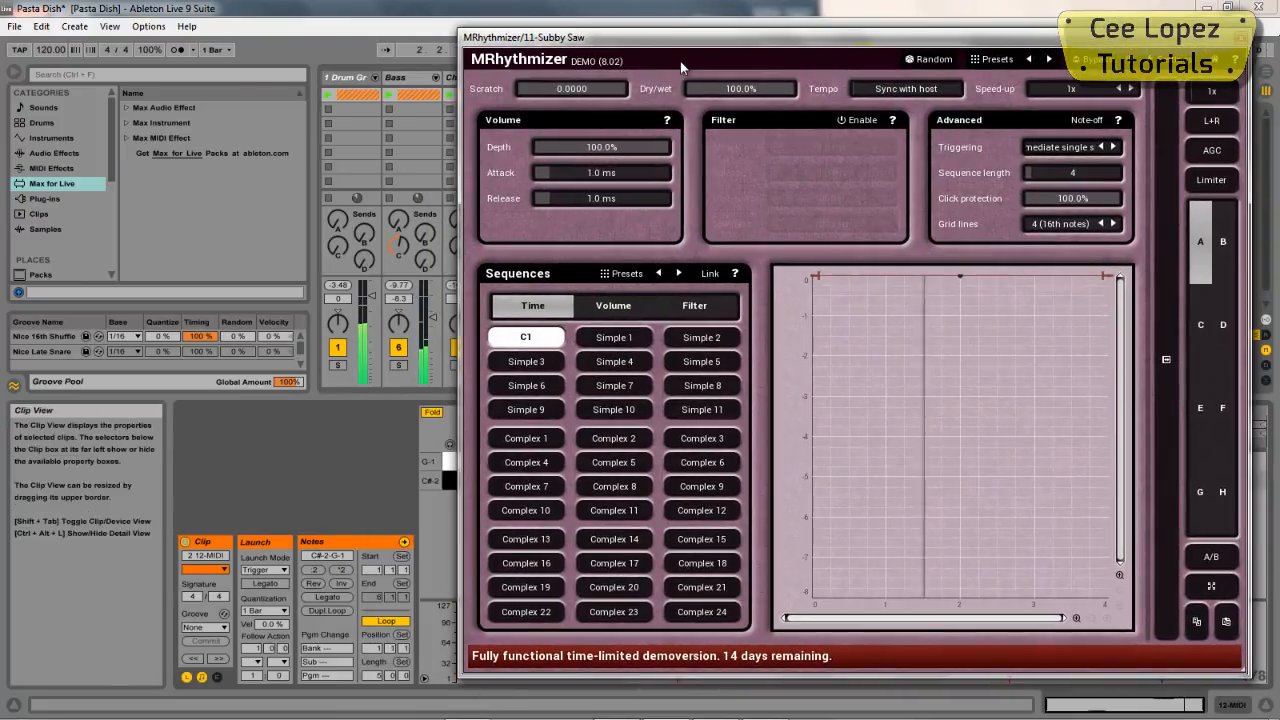
left_click(372, 676)
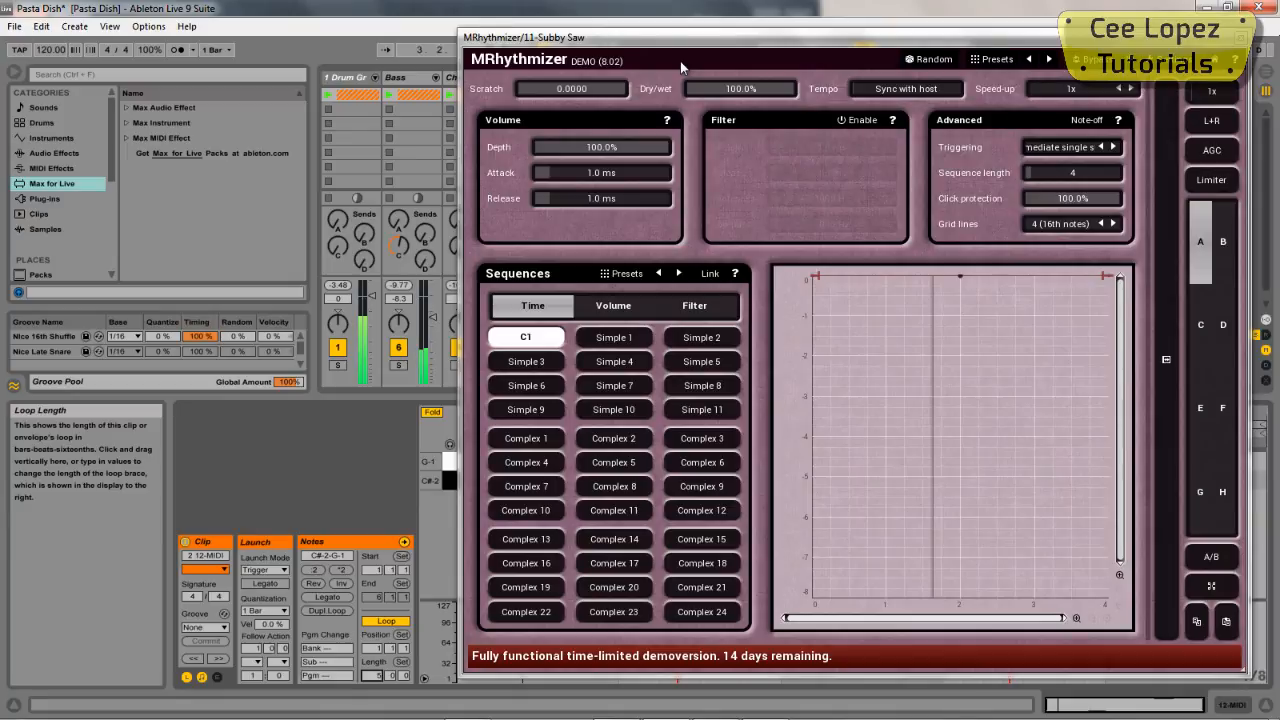
key("Down")
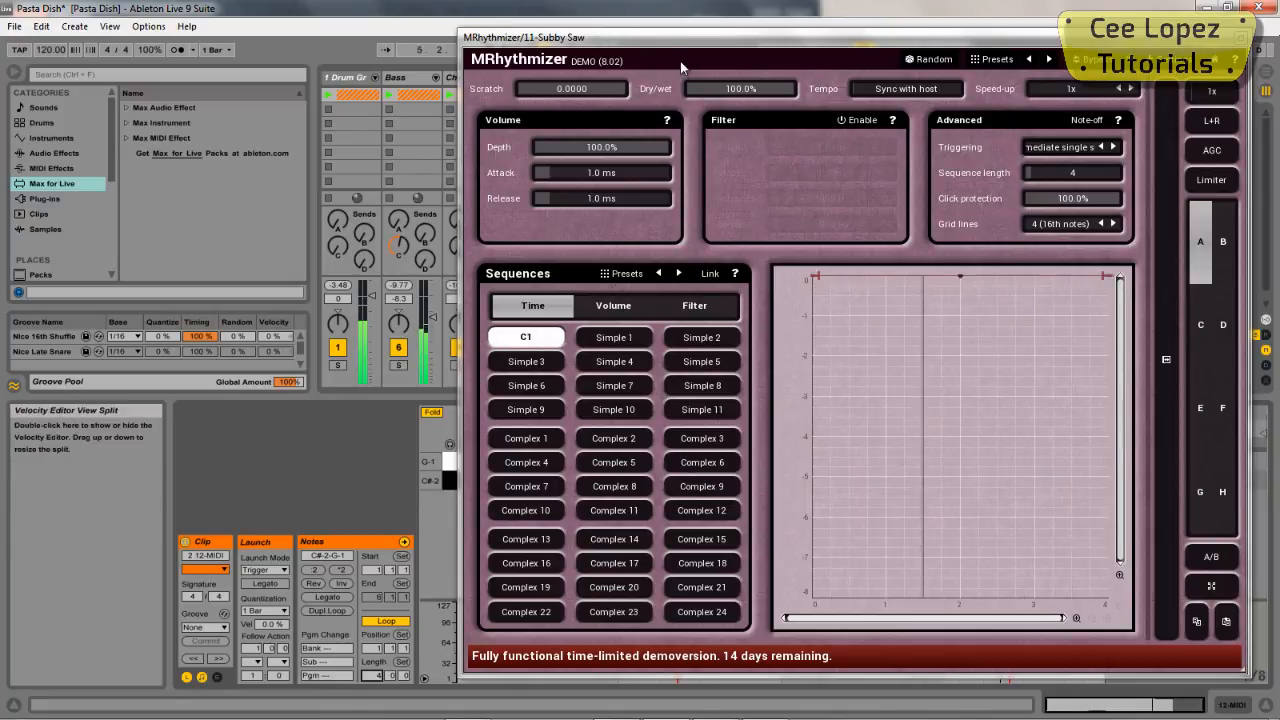
Move the MRhythmizer window aside to uncover the 12-MIDI clip's note editor
left_click_drag(681, 38, 411, 55)
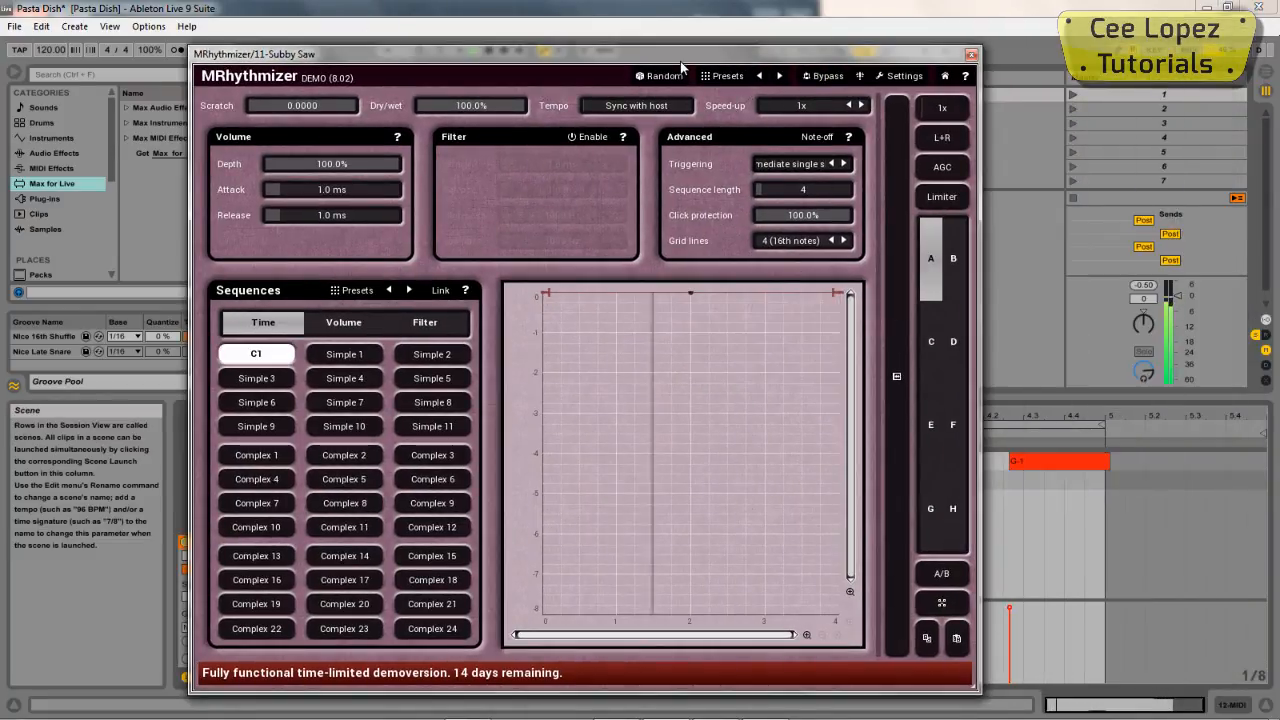
left_click(1050, 540)
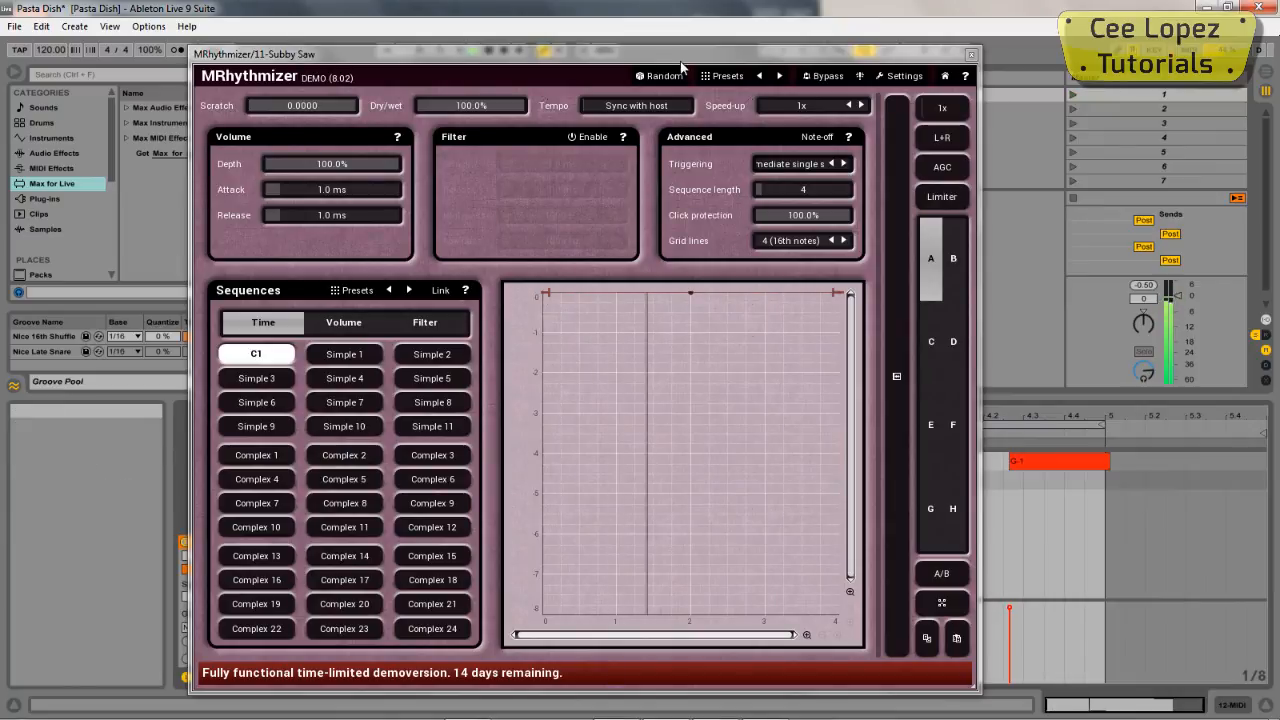
mouse_move(681, 54)
left_mouse_down()
mouse_move(333, 46)
mouse_move(375, 49)
left_mouse_up()
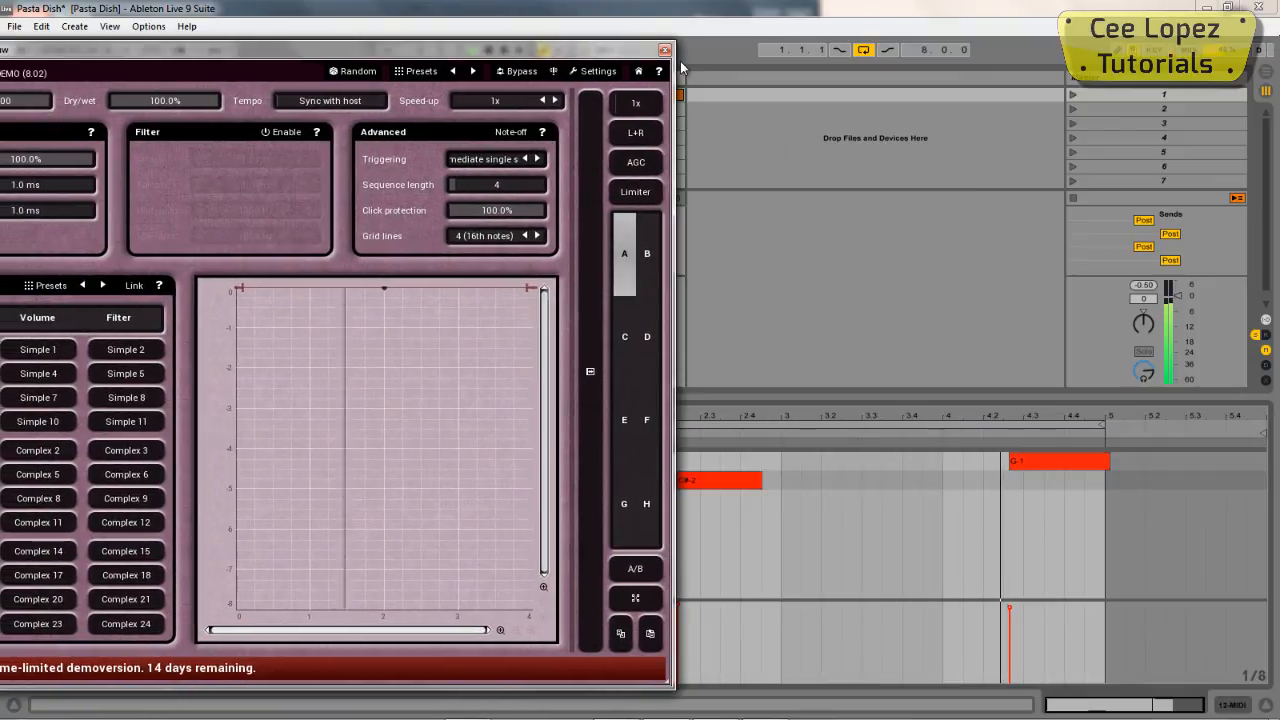